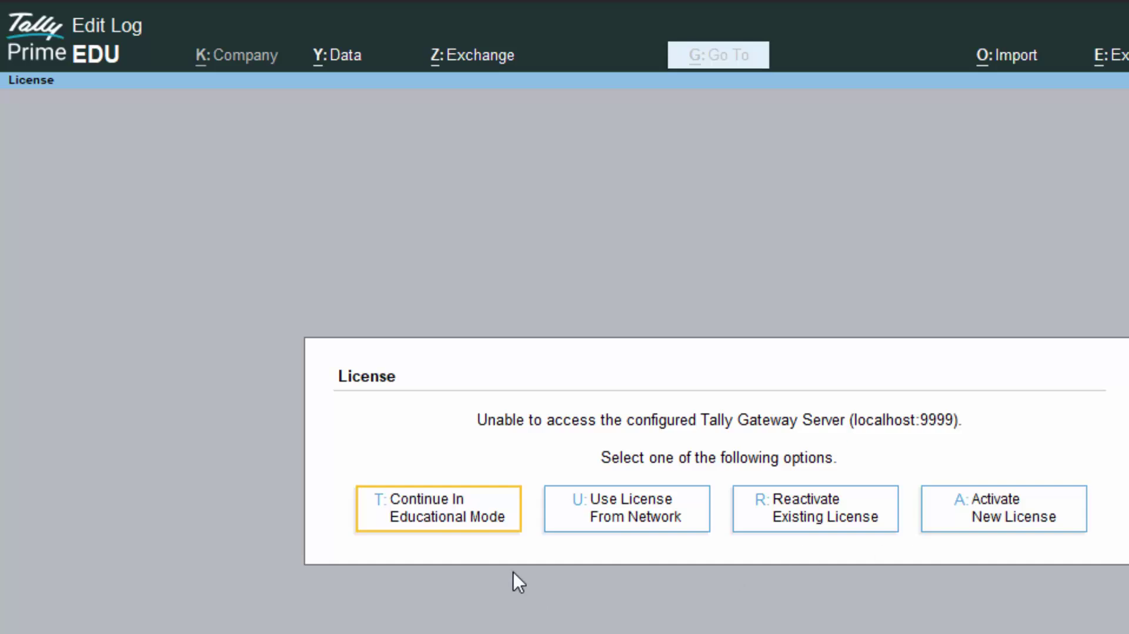
- Continue in Educational Mode and start creating a new company
{"action": "left_click", "coordinate": [474, 523]}
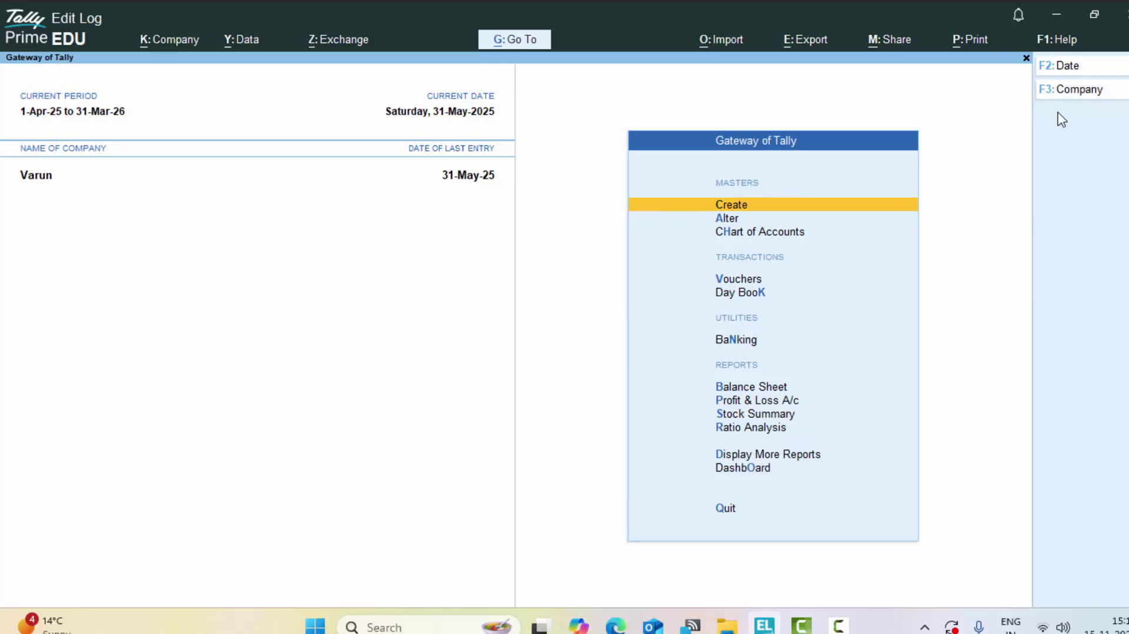
{"action": "left_click", "coordinate": [1065, 93]}
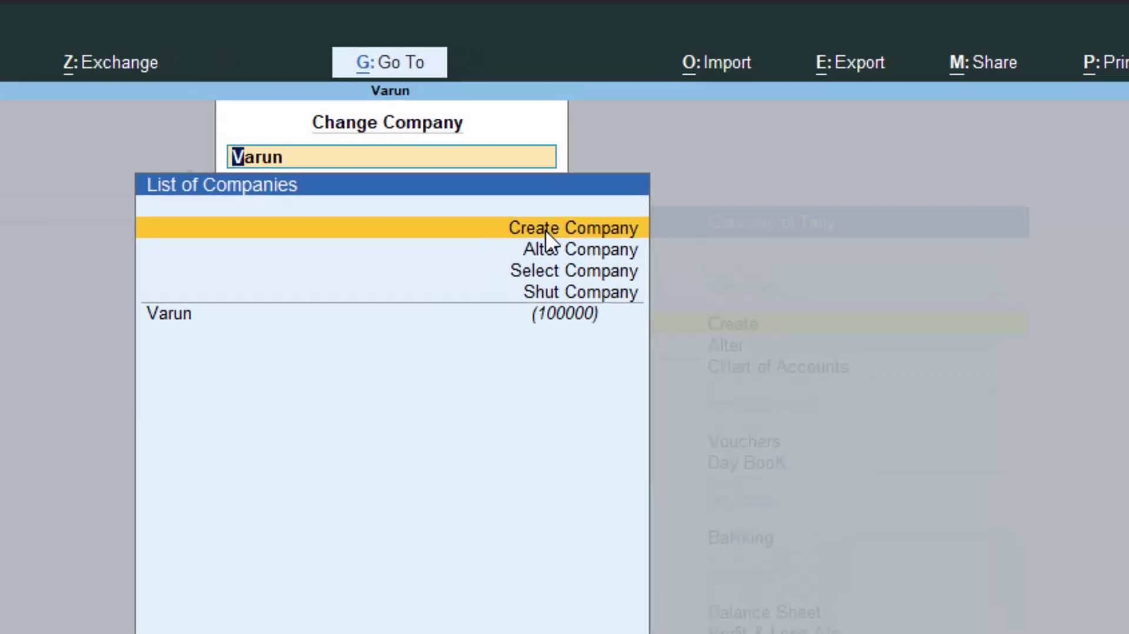
{"action": "left_click", "coordinate": [545, 231]}
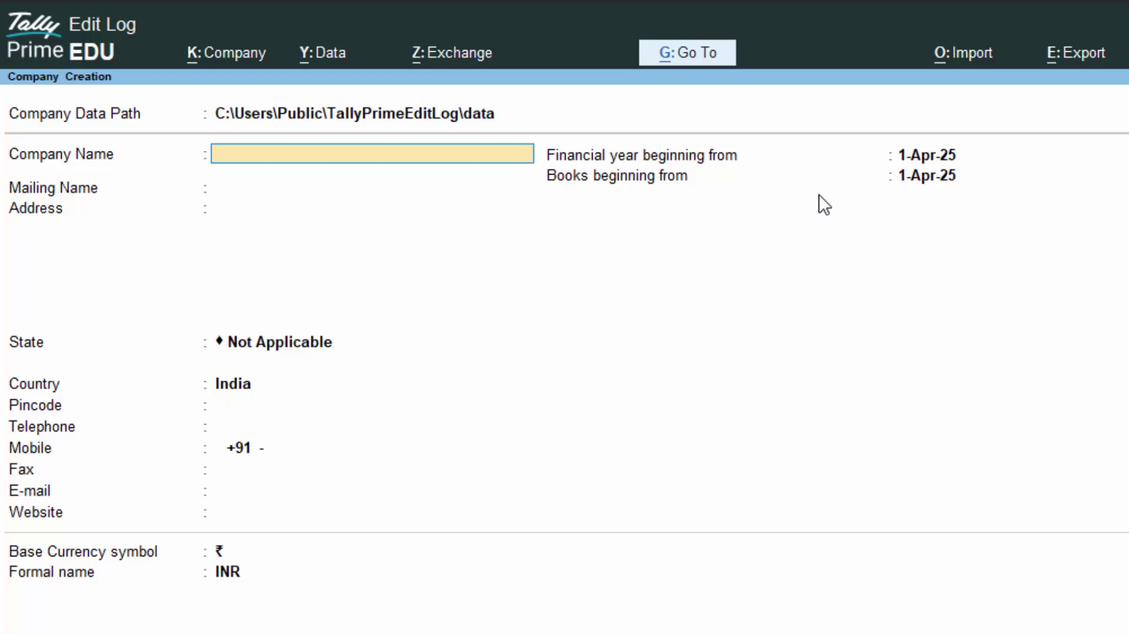
- Name the company "Shopping Store" and keep the same mailing name
{"action": "type", "text": "Shpping Store"}
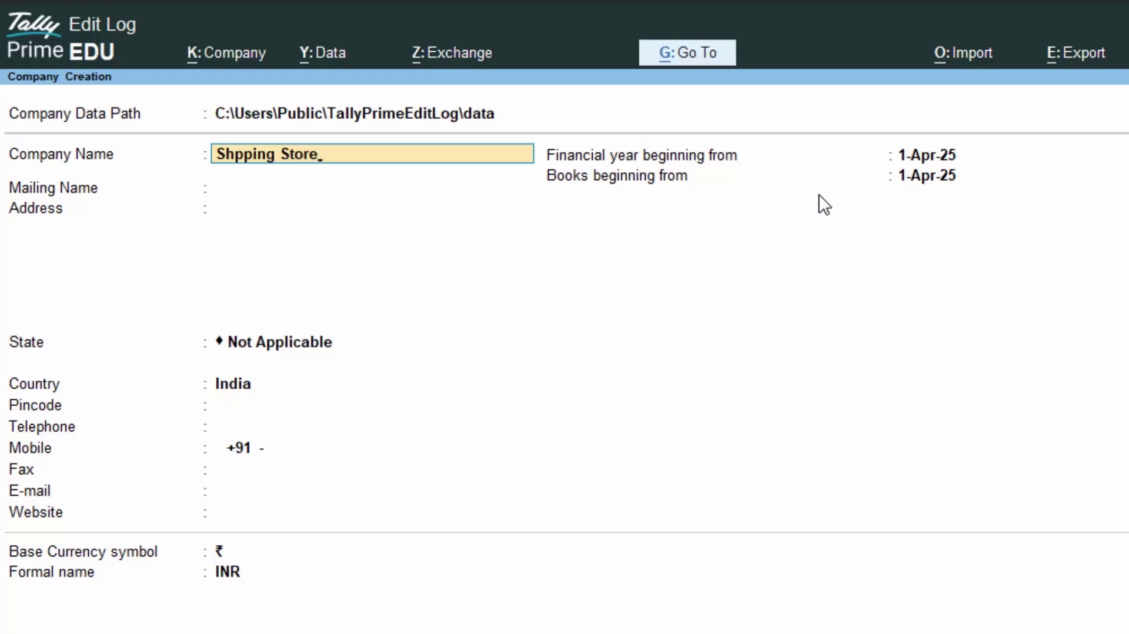
{"action": "key", "text": "BackSpace"}
{"action": "key", "text": "BackSpace"}
{"action": "key", "text": "BackSpace"}
{"action": "key", "text": "BackSpace"}
{"action": "key", "text": "BackSpace"}
{"action": "key", "text": "BackSpace"}
{"action": "key", "text": "BackSpace"}
{"action": "key", "text": "BackSpace"}
{"action": "key", "text": "BackSpace"}
{"action": "key", "text": "BackSpace"}
{"action": "key", "text": "BackSpace"}
{"action": "type", "text": "o"}
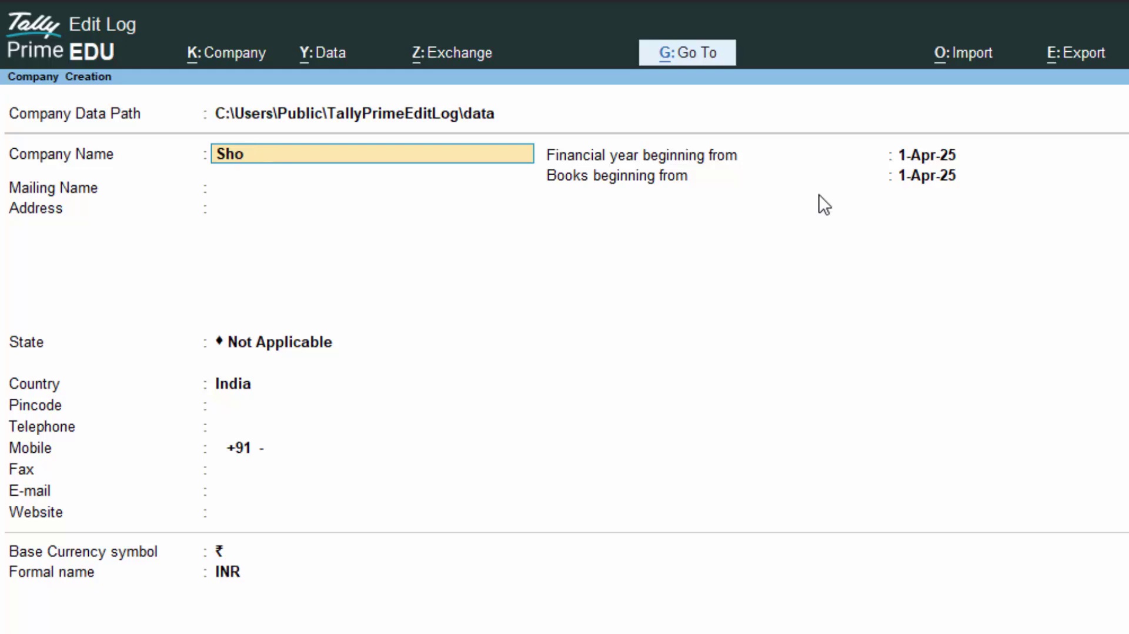
{"action": "type", "text": "pping Store"}
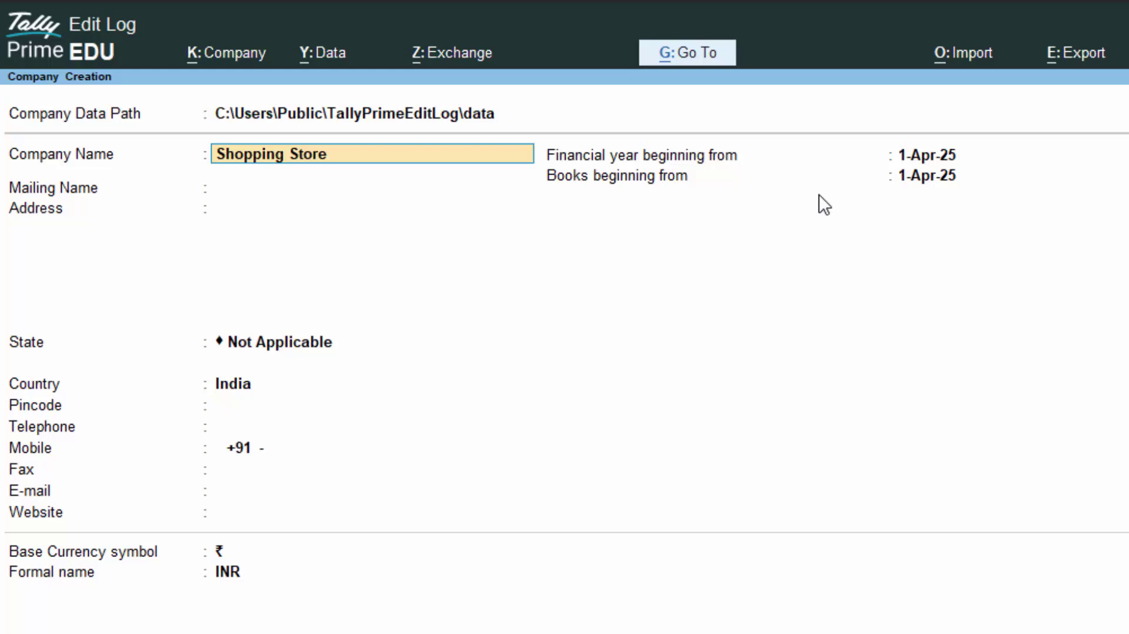
{"action": "key", "text": "Return"}
{"action": "key", "text": "Return"}
- Fill in the company's street address on one line
{"action": "type", "text": "N"}
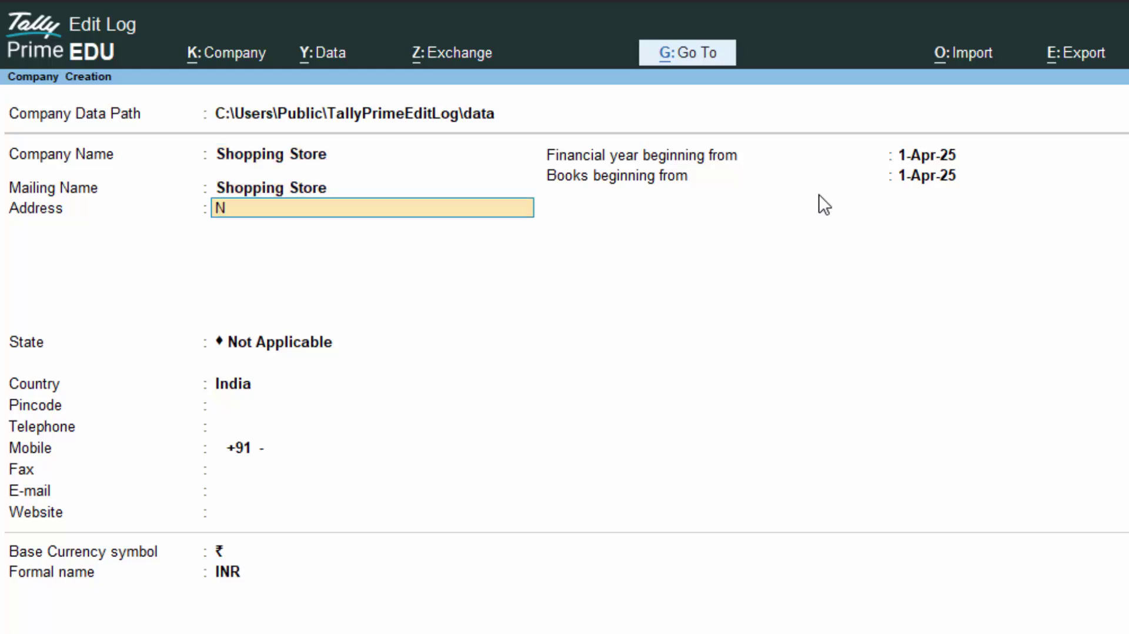
{"action": "type", "text": "ew colony d"}
{"action": "key", "text": "BackSpace"}
{"action": "type", "text": "De"}
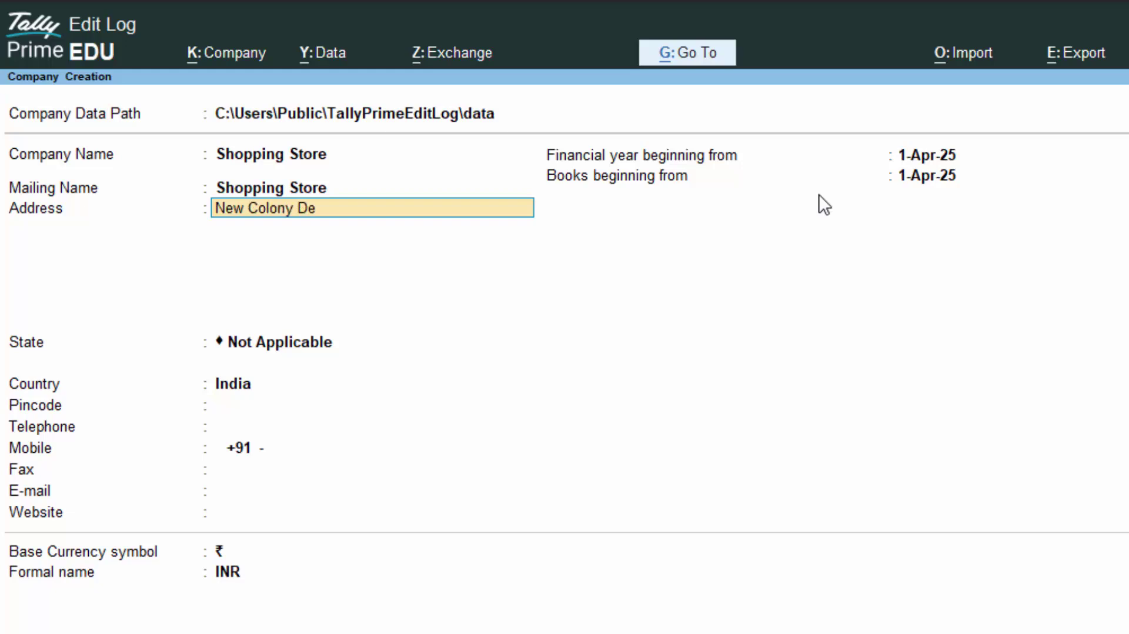
{"action": "type", "text": "oria"}
{"action": "key", "text": "Return"}
{"action": "key", "text": "Return"}
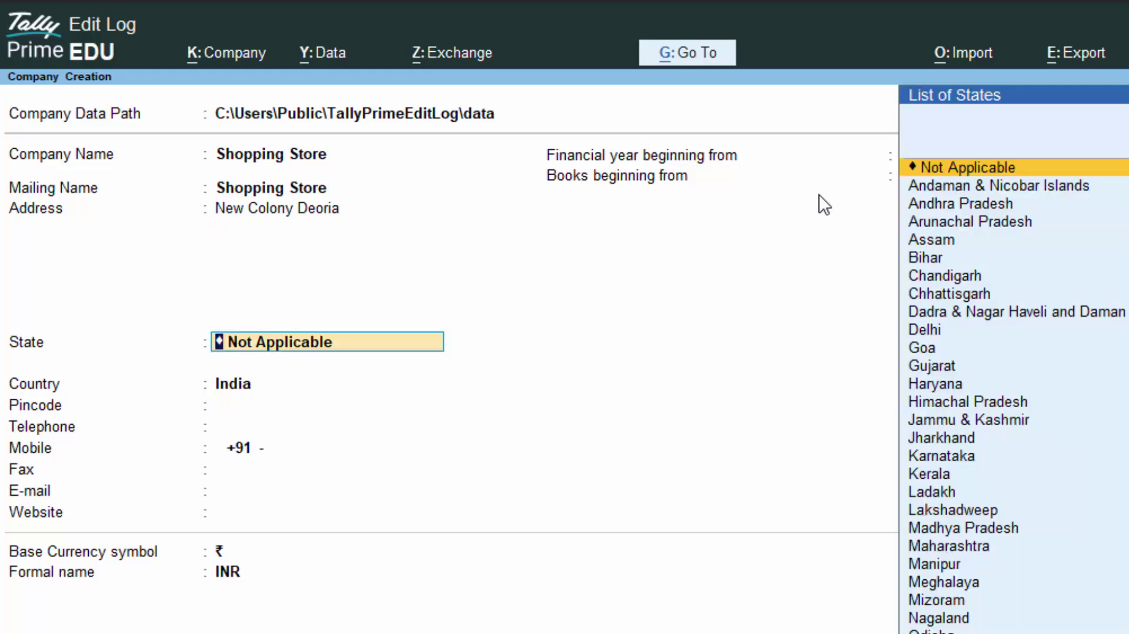
- Set the company's state to Uttar Pradesh
{"action": "type", "text": "U"}
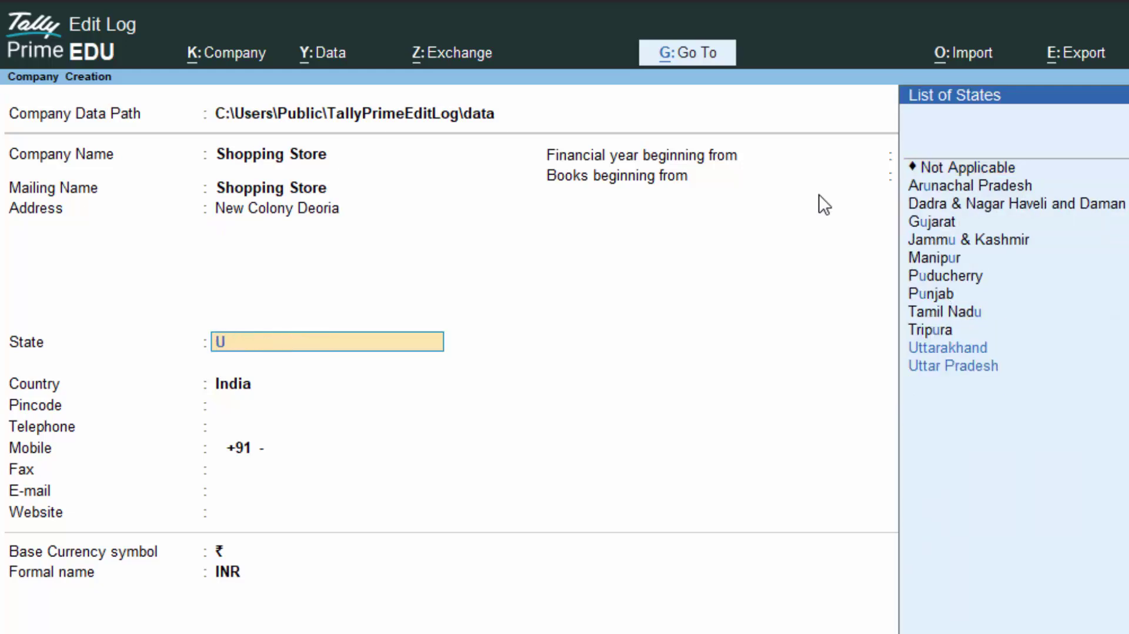
{"action": "key", "text": "Down"}
{"action": "key", "text": "Down"}
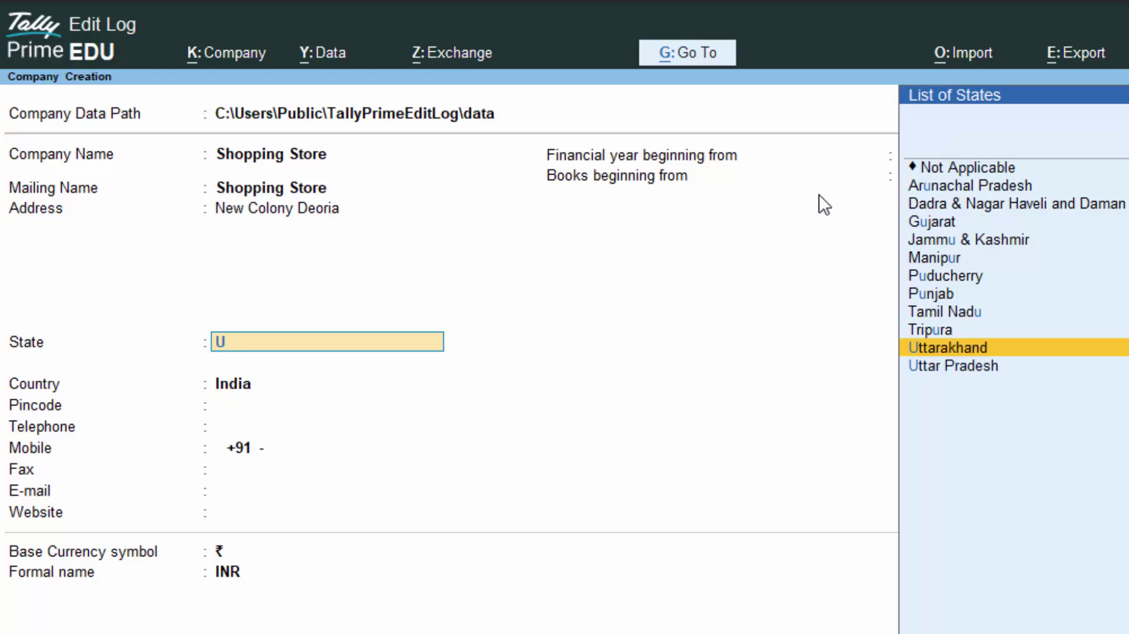
{"action": "key", "text": "Return"}
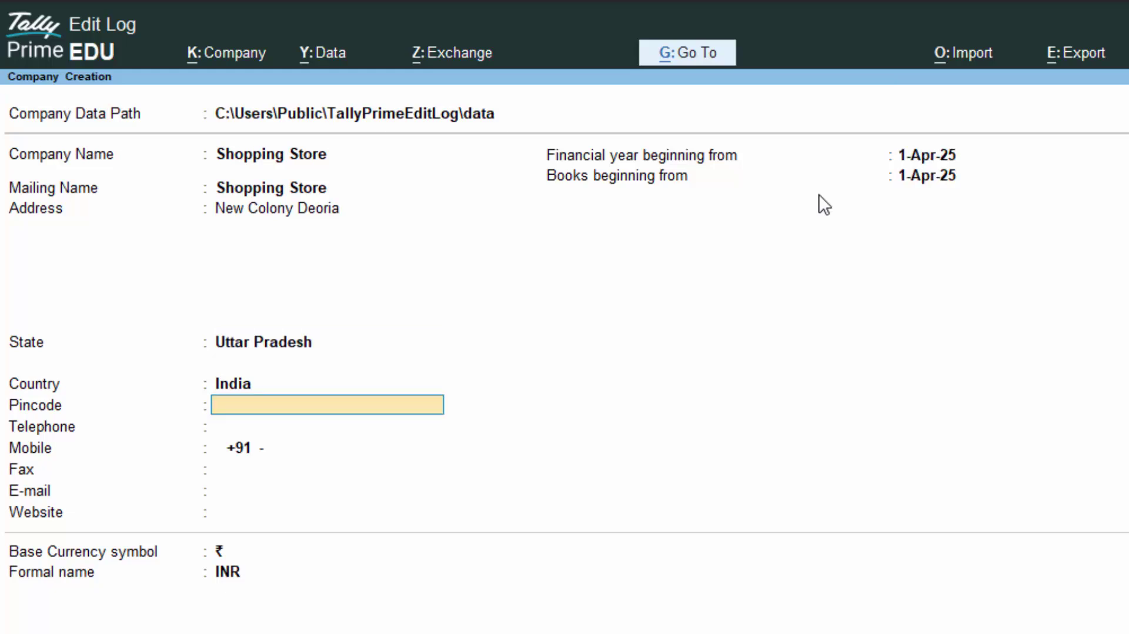
- Enter the company's pincode, keep the remaining contact, financial year and currency fields as they are, and save the company
{"action": "type", "text": "274001"}
{"action": "key", "text": "Return"}
{"action": "key", "text": "Return"}
{"action": "key", "text": "Return"}
{"action": "key", "text": "Return"}
{"action": "key", "text": "Return"}
{"action": "key", "text": "Return"}
{"action": "key", "text": "Return"}
{"action": "key", "text": "Return"}
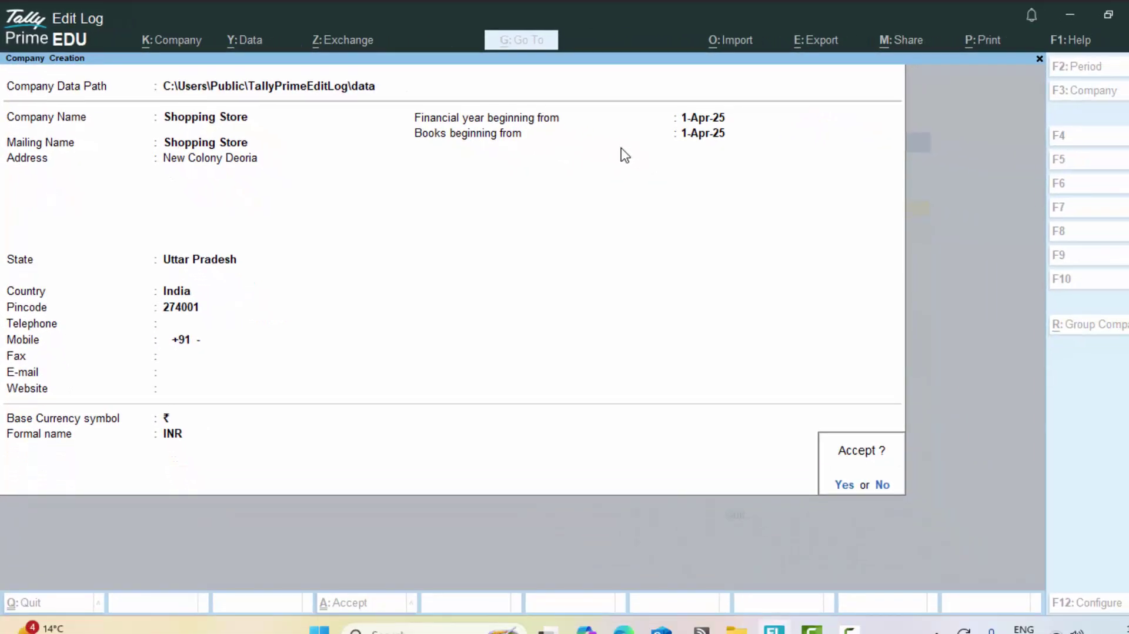
{"action": "key", "text": "Return"}
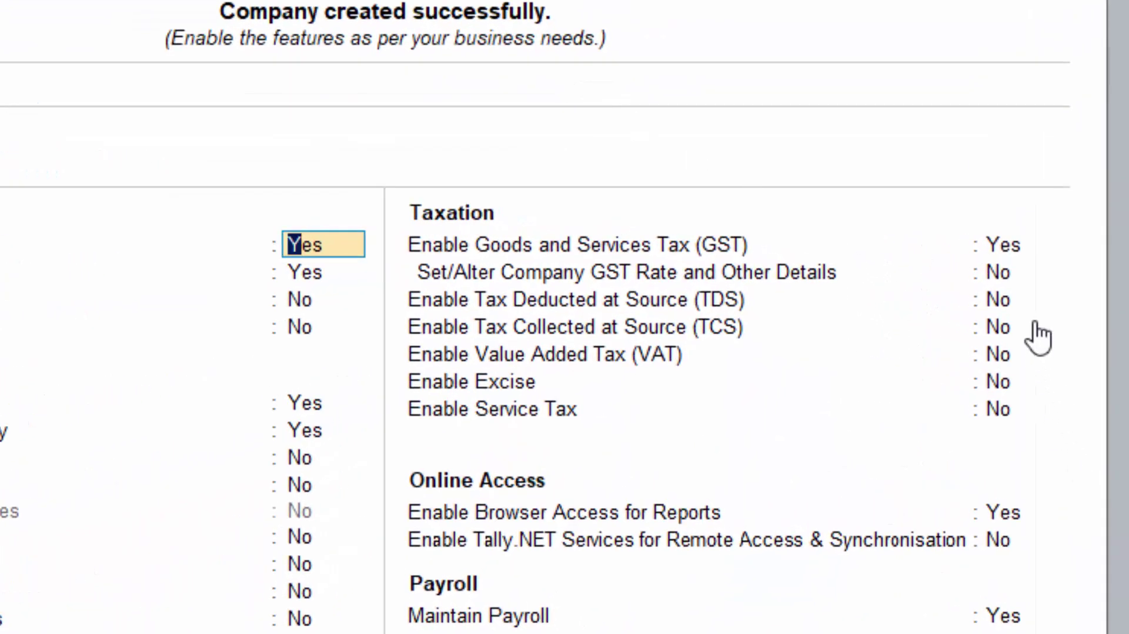
- Enable GST for the company and enter its GSTIN, keeping Uttar Pradesh, Regular registration and Monthly GSTR-1 periodicity
{"action": "left_click", "coordinate": [1000, 245]}
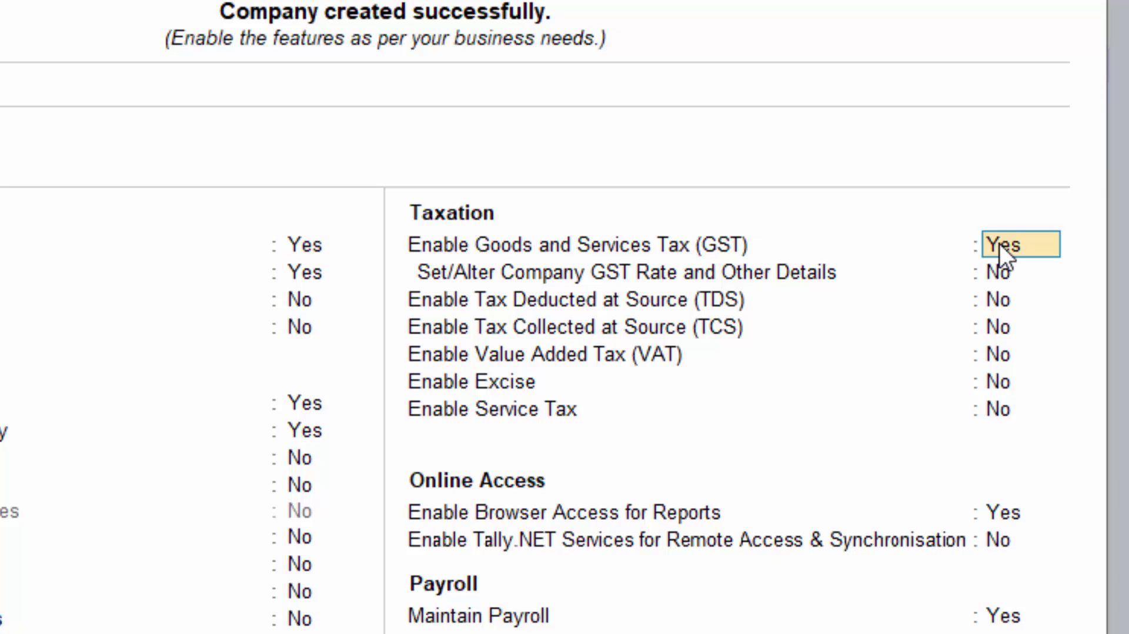
{"action": "key", "text": "Return"}
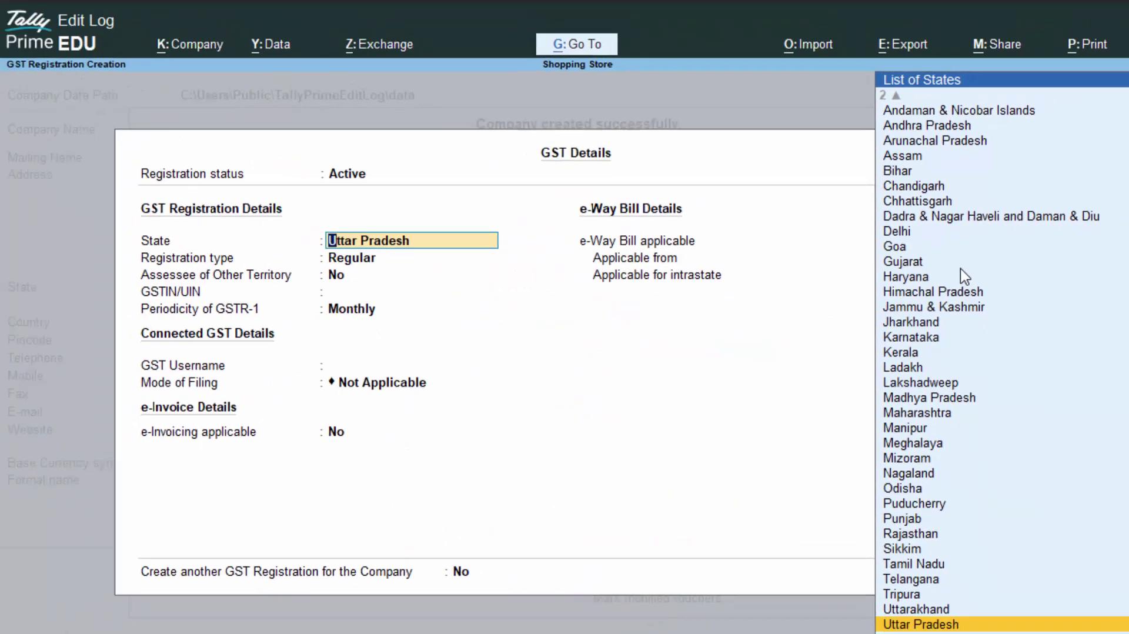
{"action": "key", "text": "Return"}
{"action": "key", "text": "Return"}
{"action": "key", "text": "Return"}
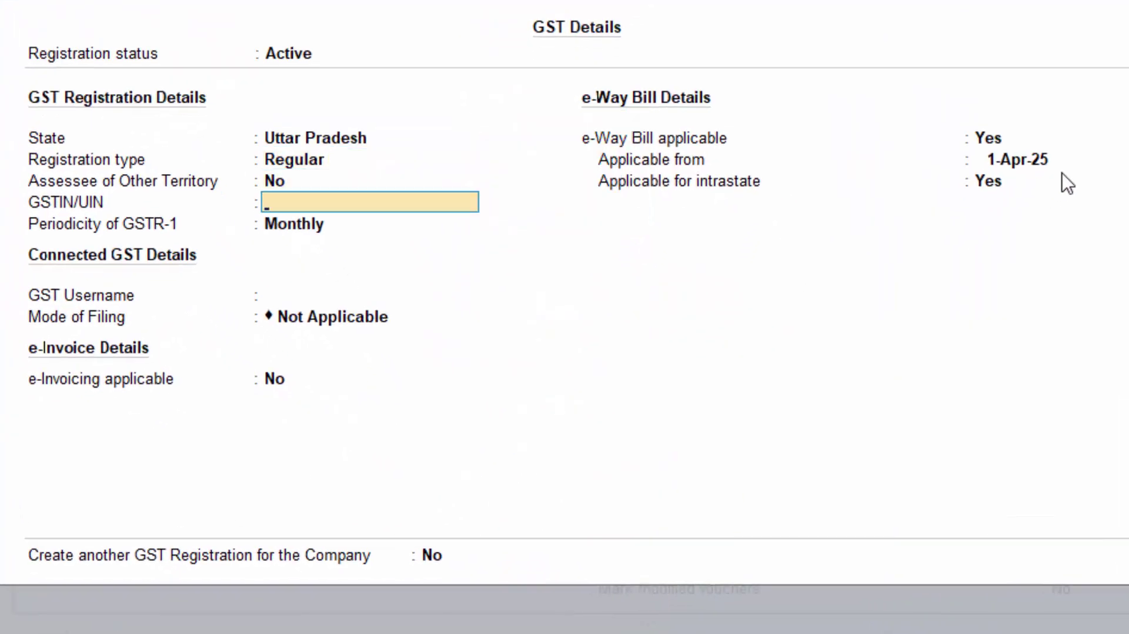
{"action": "type", "text": "DSFDSFSJGJ7678"}
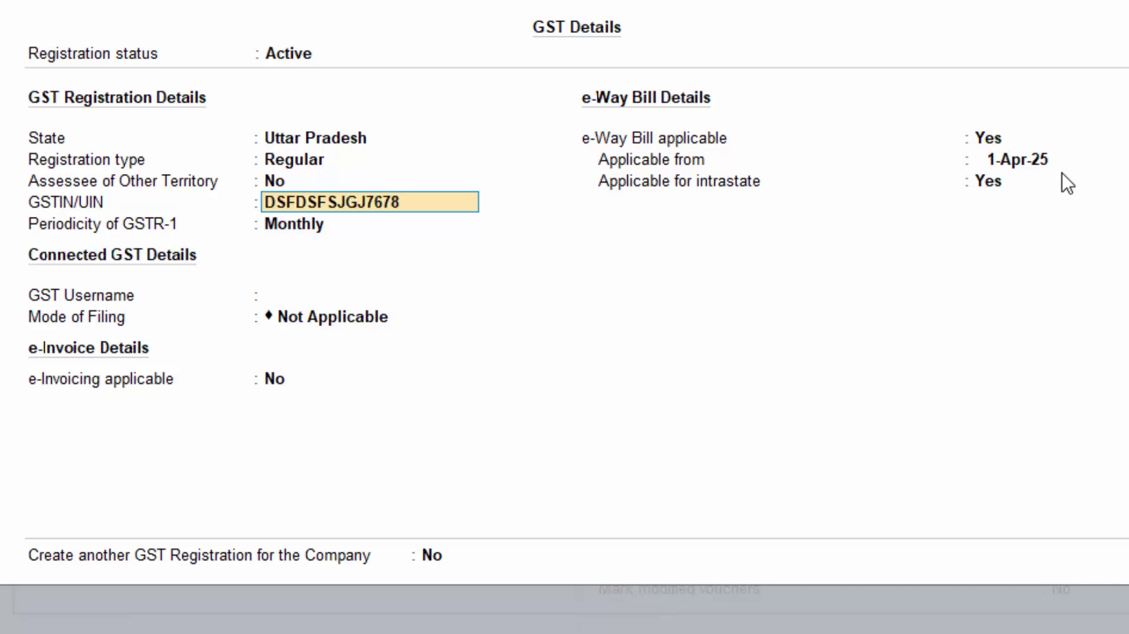
{"action": "key", "text": "Return"}
{"action": "key", "text": "Return"}
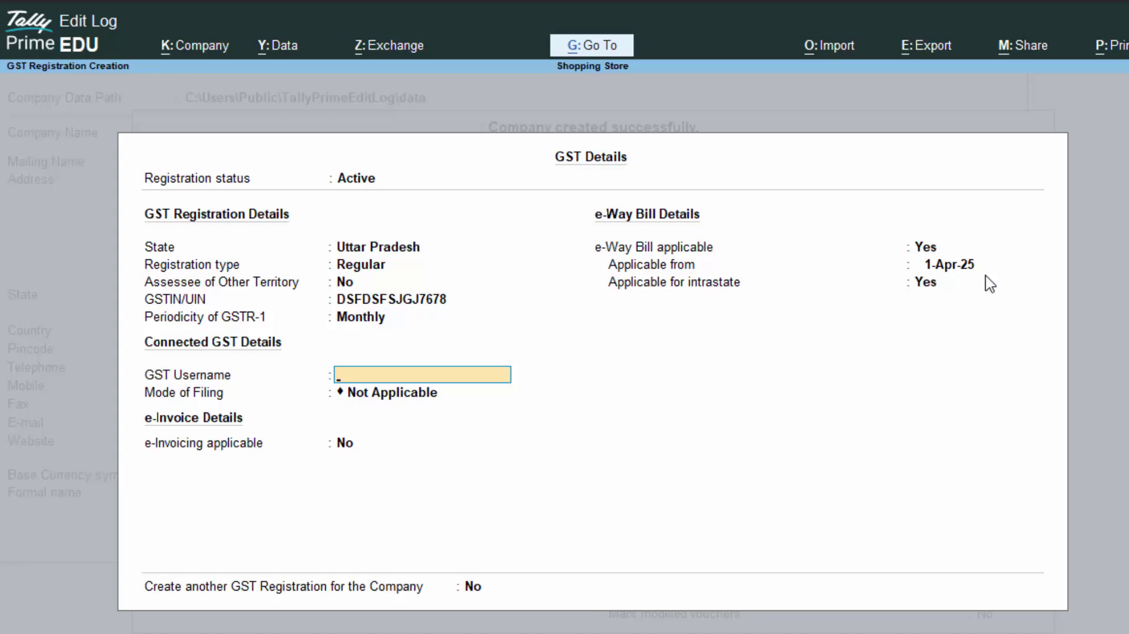
- Enter the GST username and set the mode of filing to EVC
{"action": "type", "text": "Suraj"}
{"action": "key", "text": "Return"}
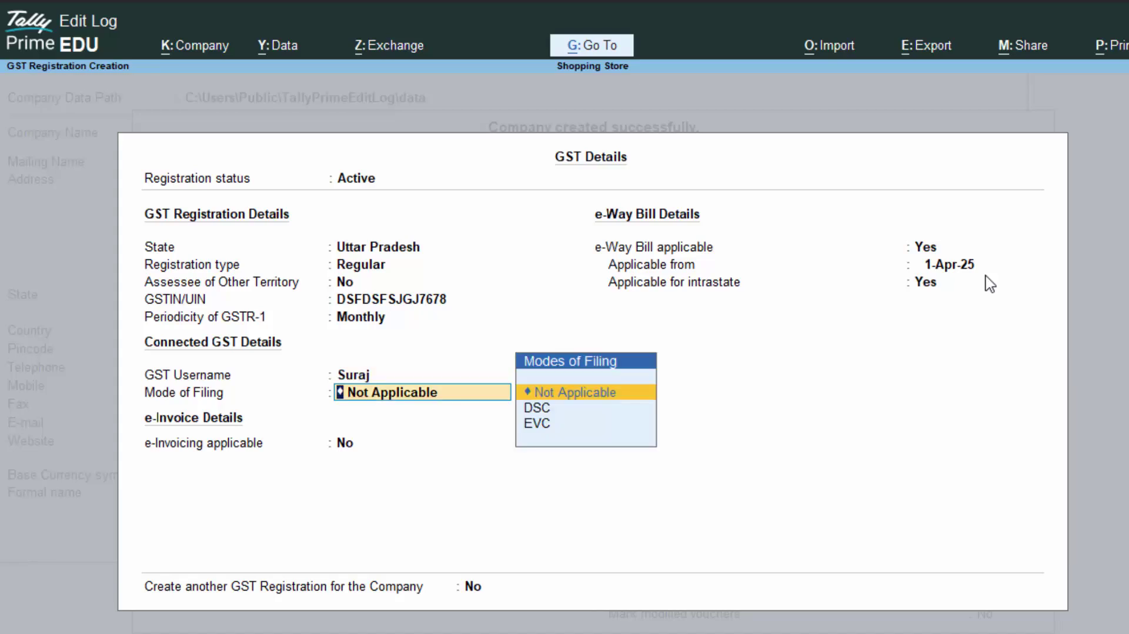
{"action": "key", "text": "Down"}
{"action": "key", "text": "Down"}
{"action": "key", "text": "Return"}
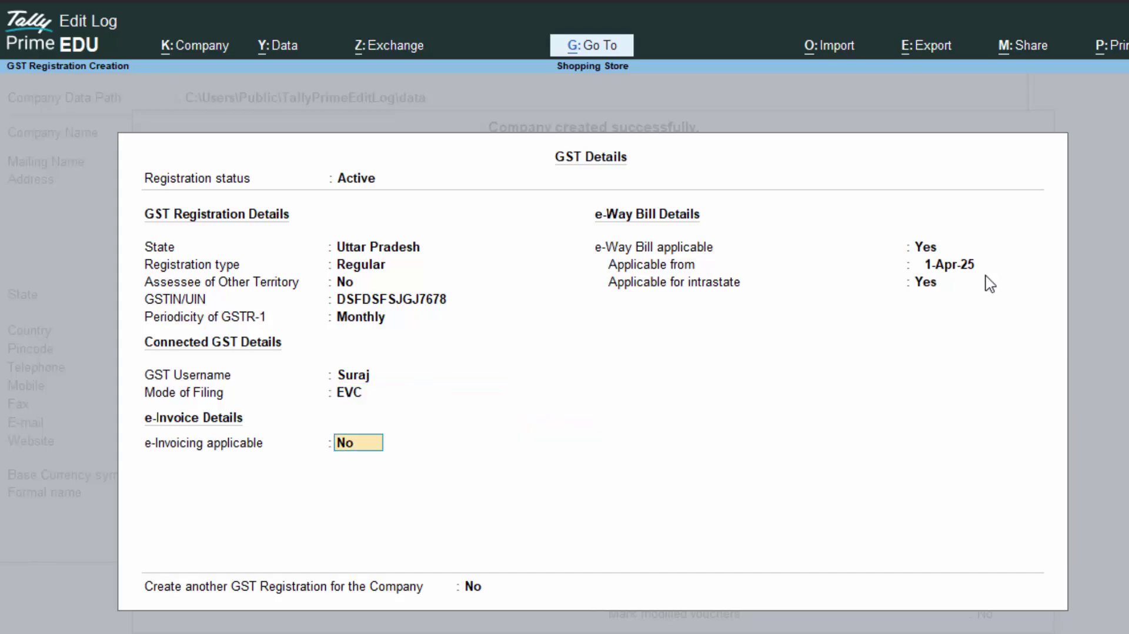
- Keep e-invoicing at No and intrastate e-Way Bill at Yes, and finish the GST registration without creating another one
{"action": "key", "text": "Return"}
{"action": "key", "text": "Return"}
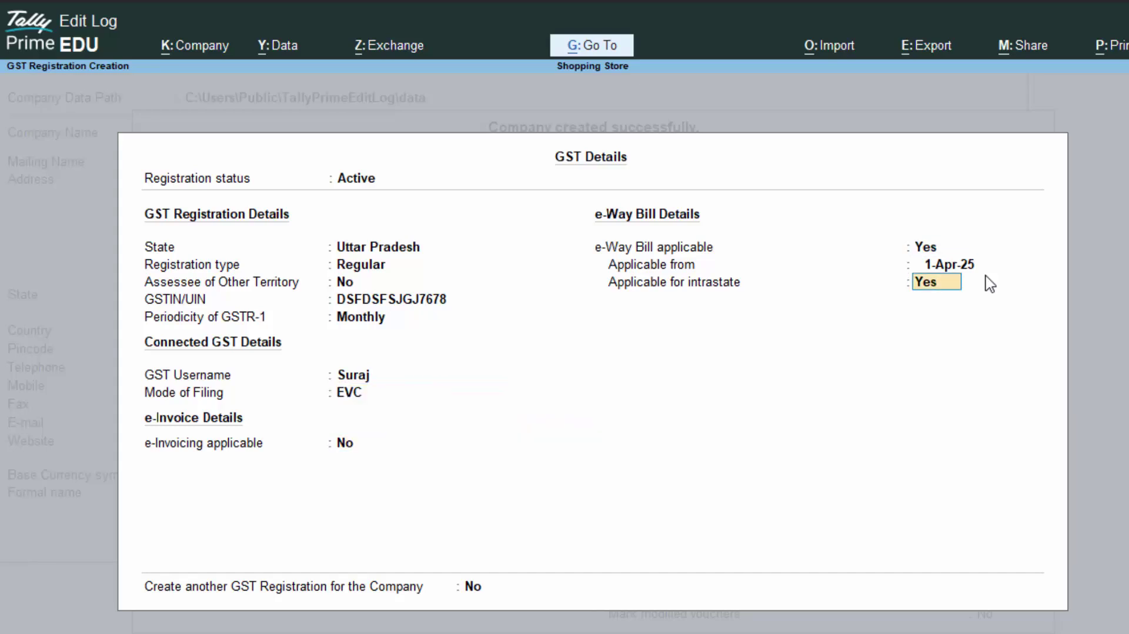
{"action": "key", "text": "Return"}
{"action": "key", "text": "Return"}
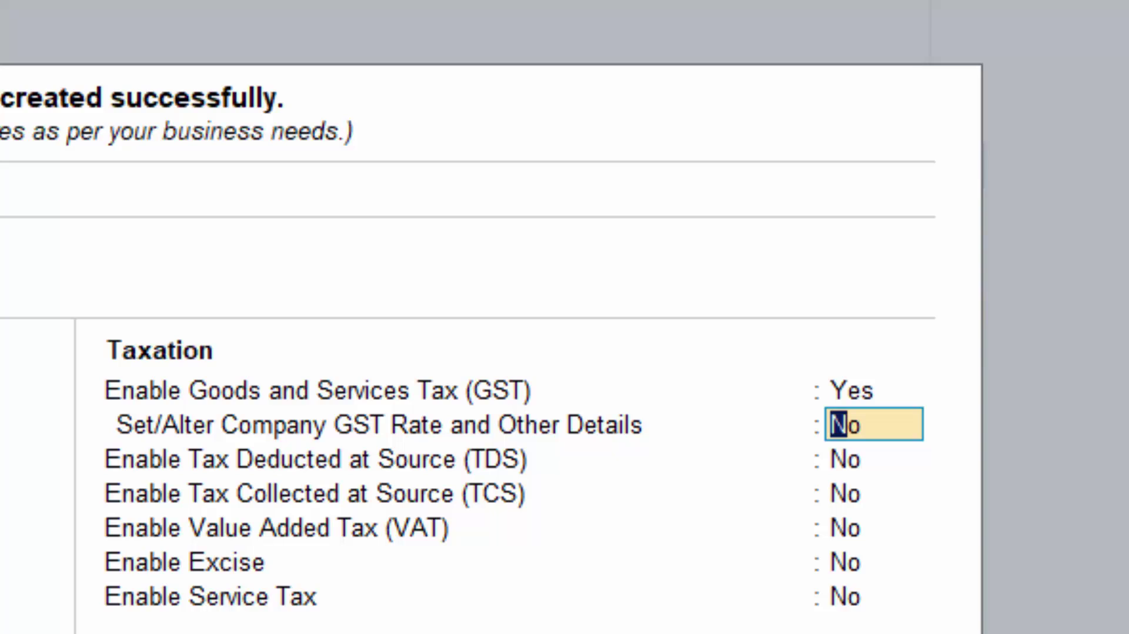
- Turn on Set/Alter Company GST Rate and Other Details and specify HSN/SAC 65790 with a blank description
{"action": "type", "text": "y"}
{"action": "key", "text": "Return"}
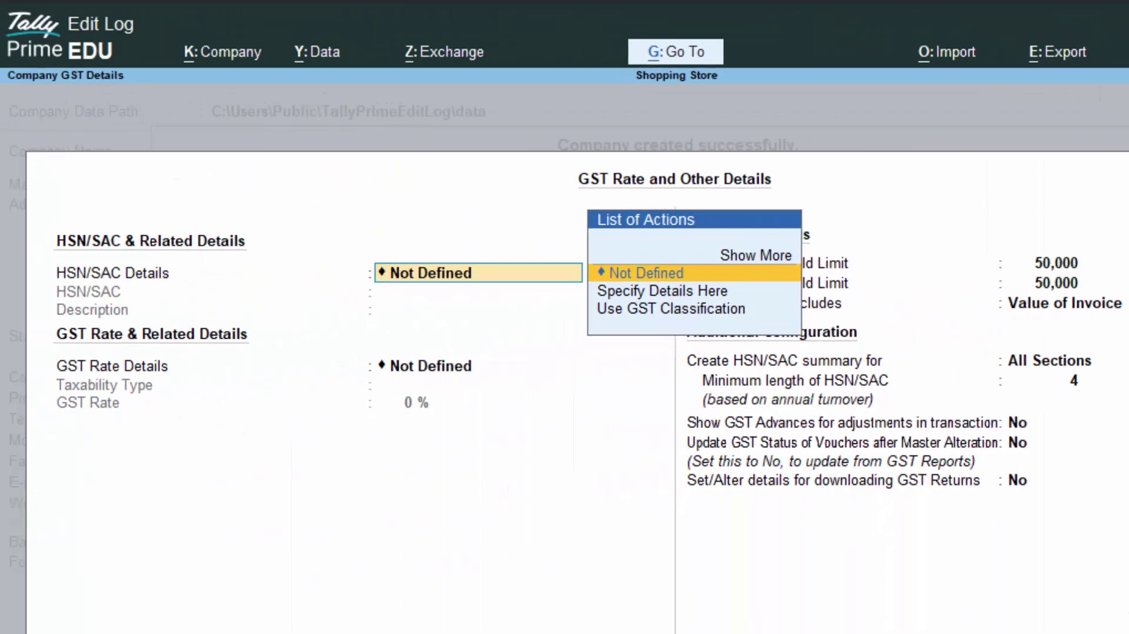
{"action": "key", "text": "Down"}
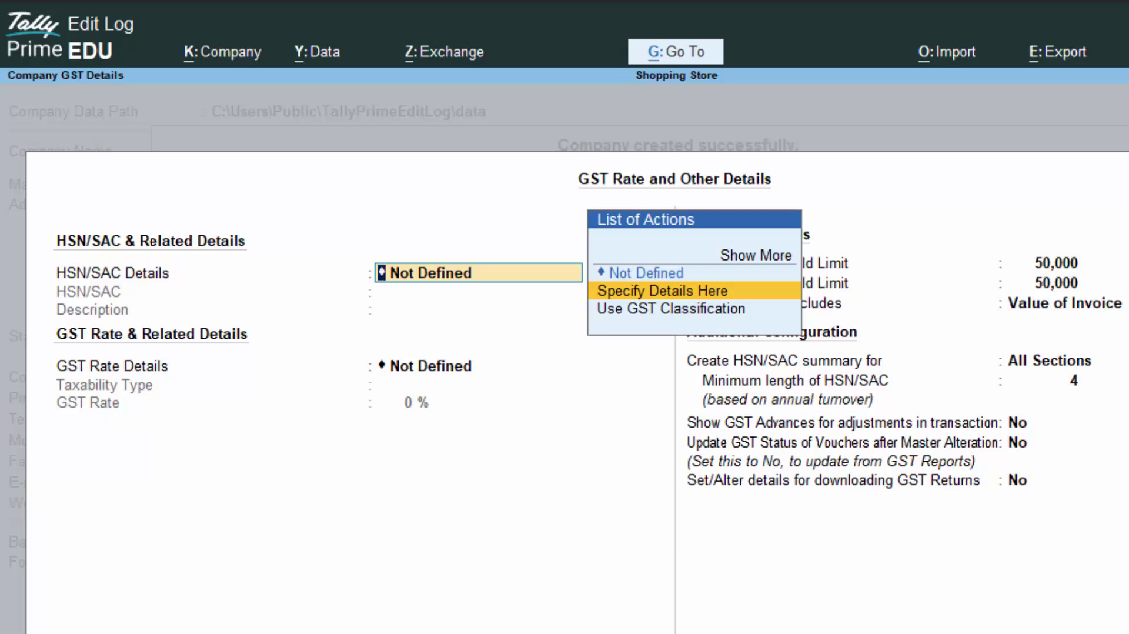
{"action": "key", "text": "Return"}
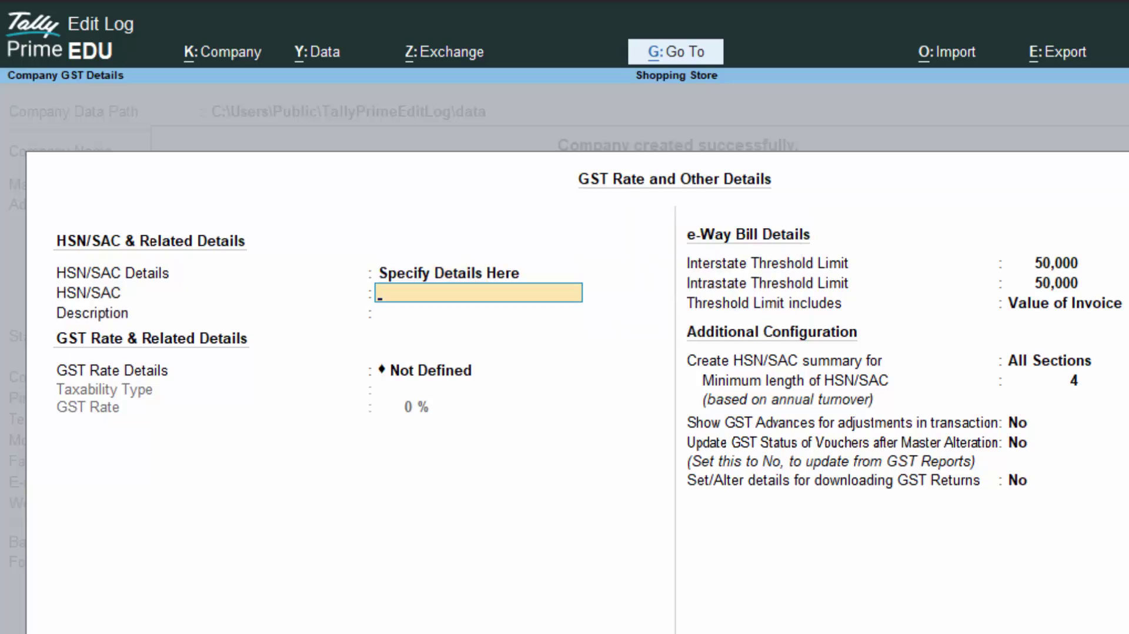
{"action": "type", "text": "65790"}
{"action": "key", "text": "Return"}
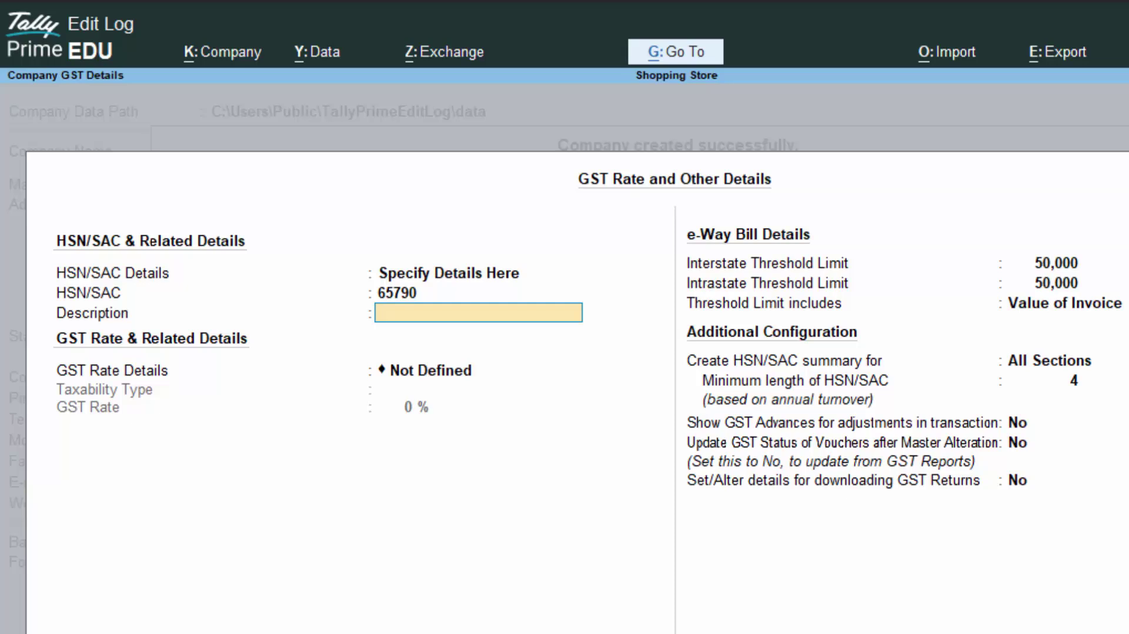
{"action": "key", "text": "Return"}
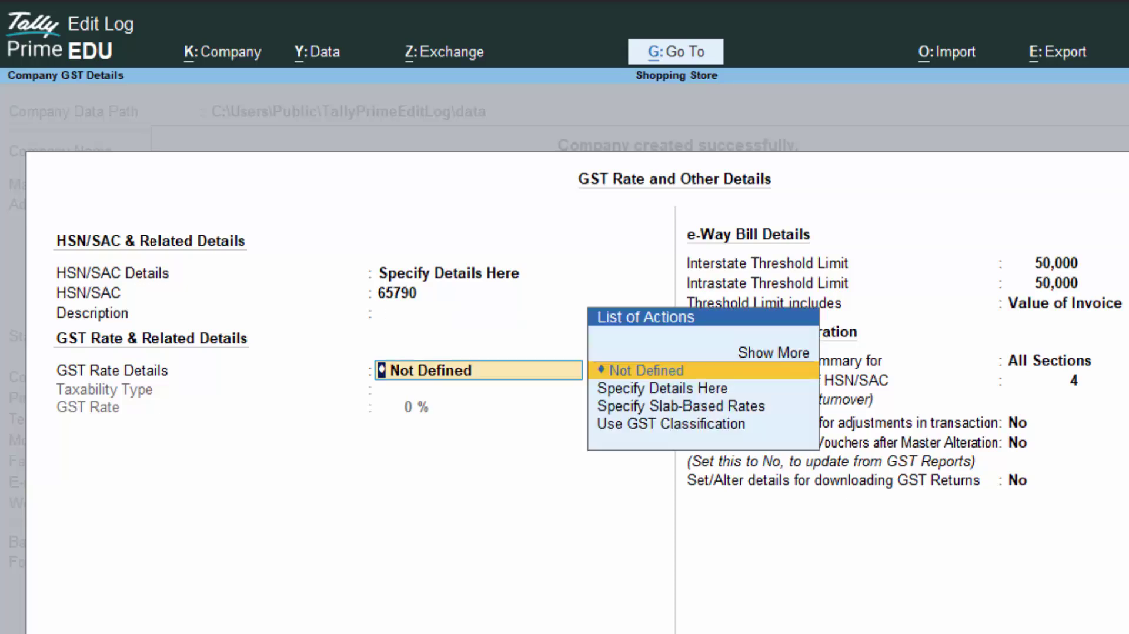
- Specify the GST rate details directly, with taxability type Taxable and a GST rate of 5%
{"action": "key", "text": "Down"}
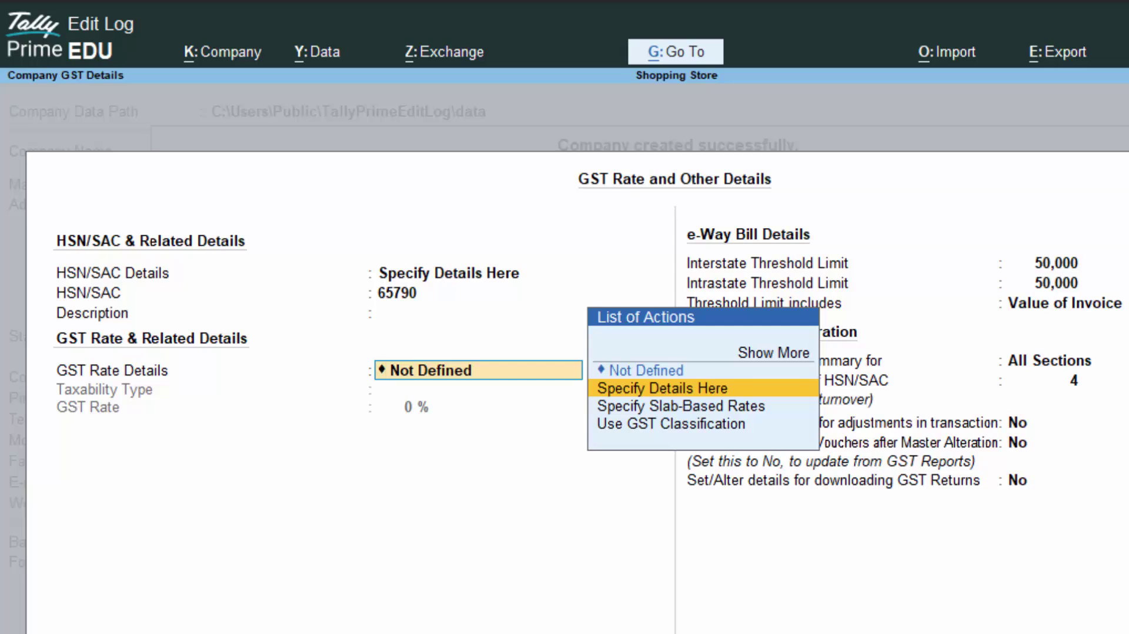
{"action": "key", "text": "Return"}
{"action": "key", "text": "Return"}
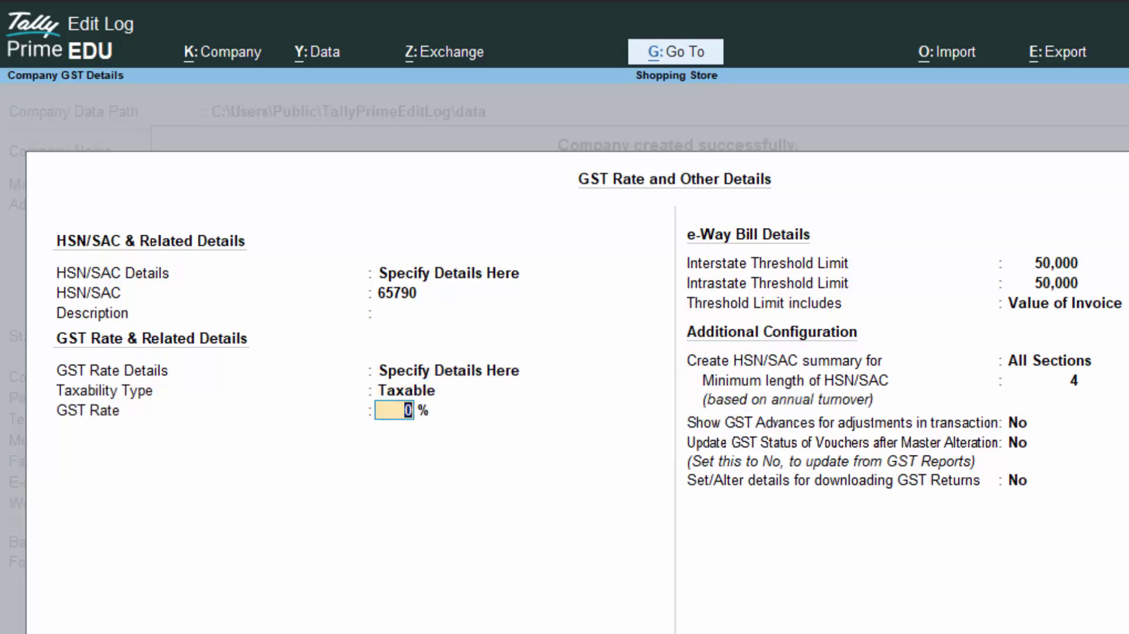
{"action": "type", "text": "5"}
{"action": "key", "text": "Return"}
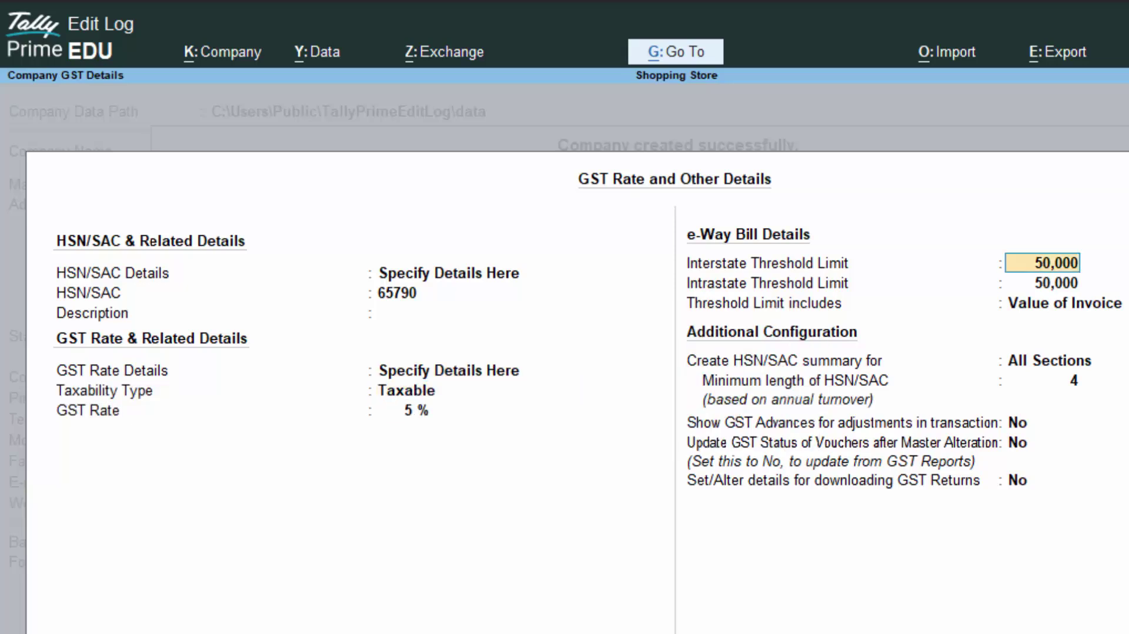
- Keep both e-Way Bill threshold limits at 50,000 on Value of Invoice, with HSN/SAC summary for All Sections and minimum length 4
{"action": "key", "text": "Return"}
{"action": "key", "text": "Return"}
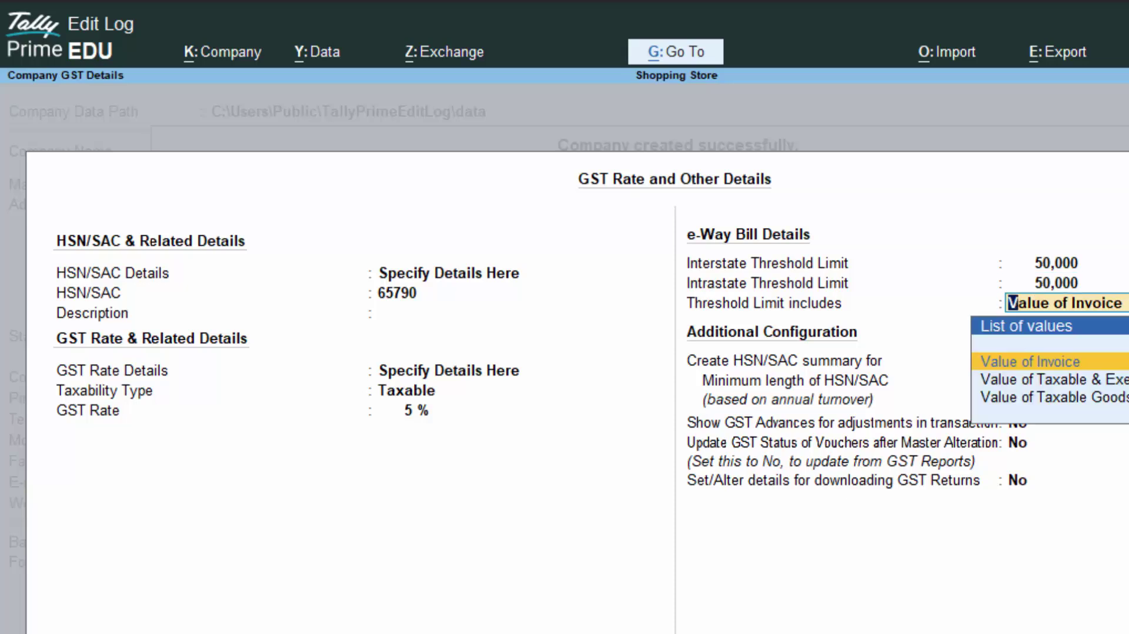
{"action": "key", "text": "Return"}
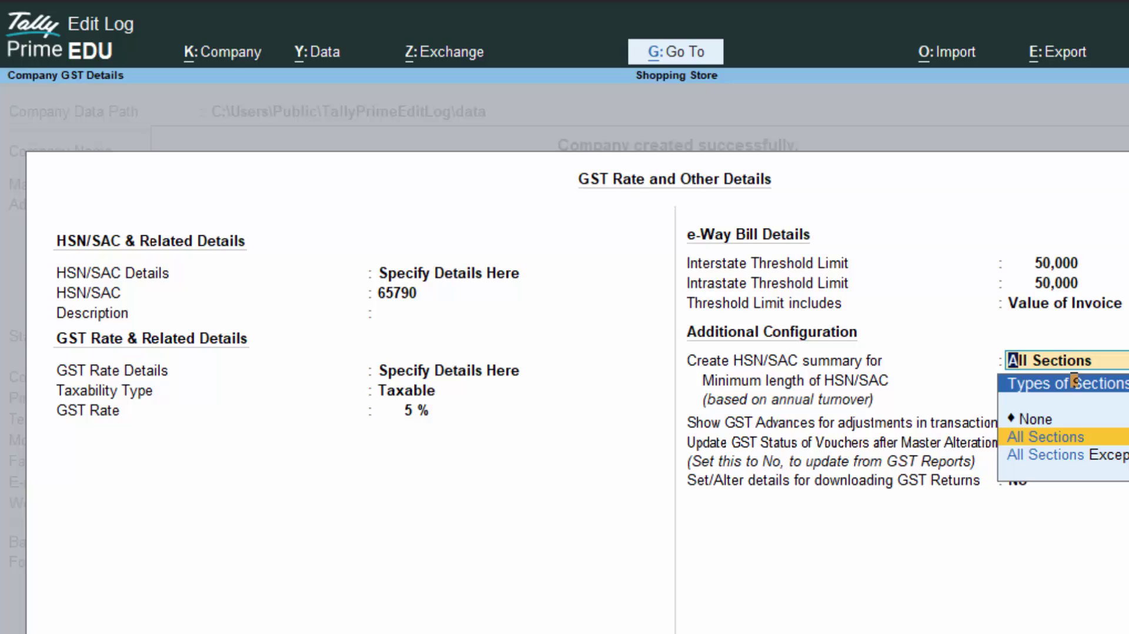
{"action": "key", "text": "Return"}
{"action": "key", "text": "Return"}
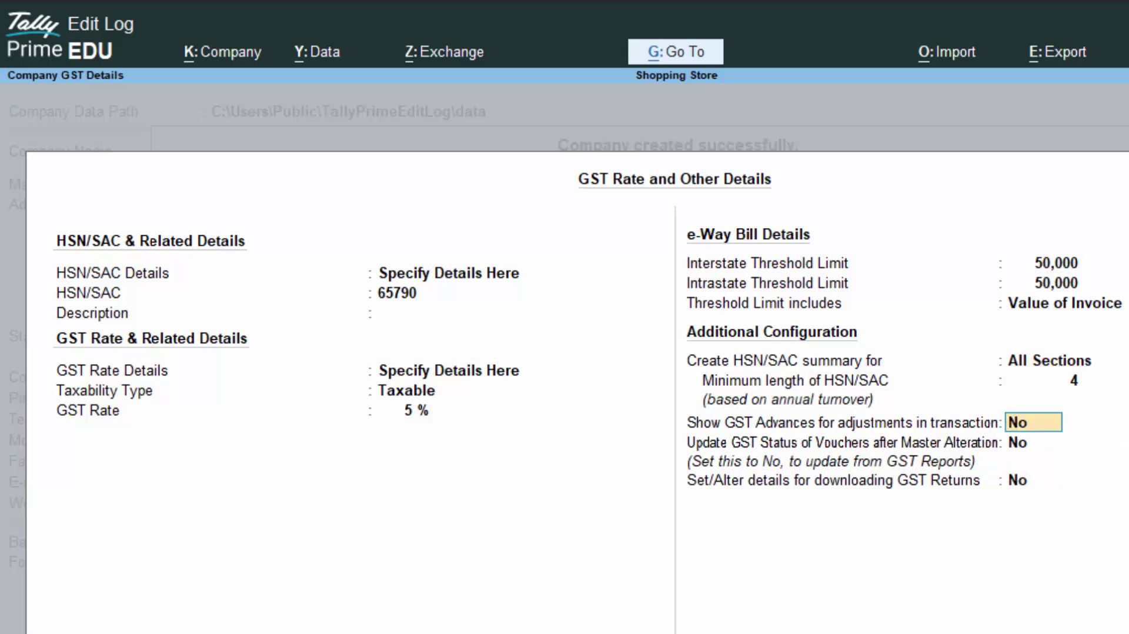
- Show GST advances for adjustments in transactions, applicable from 1-Apr-25, leave the remaining options at No and save the GST rate details
{"action": "type", "text": "y"}
{"action": "key", "text": "Return"}
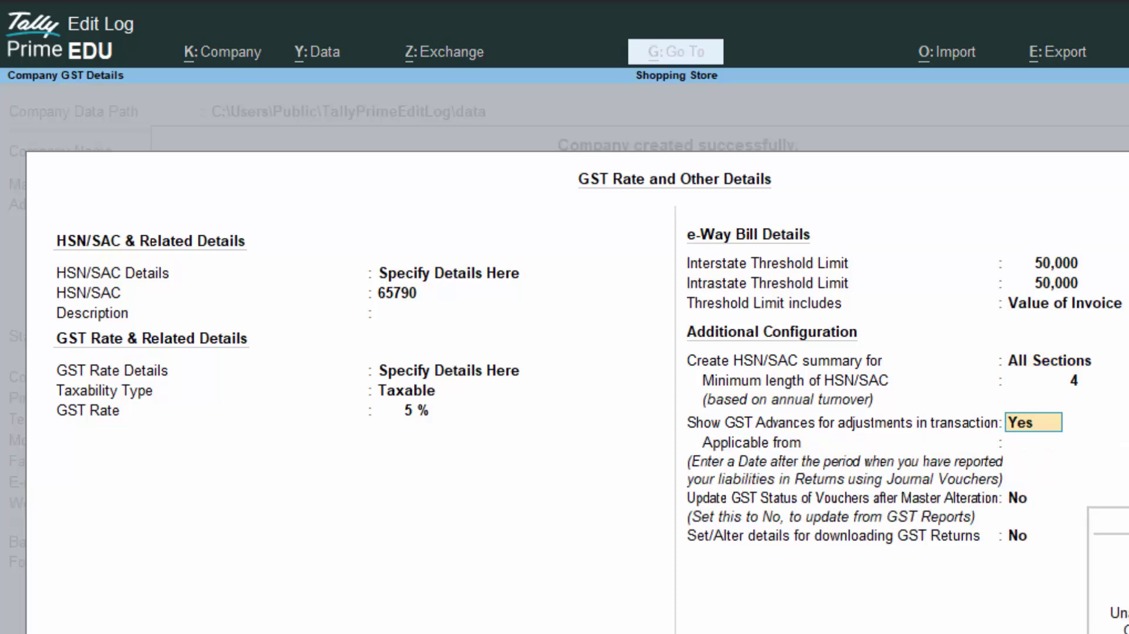
{"action": "key", "text": "Return"}
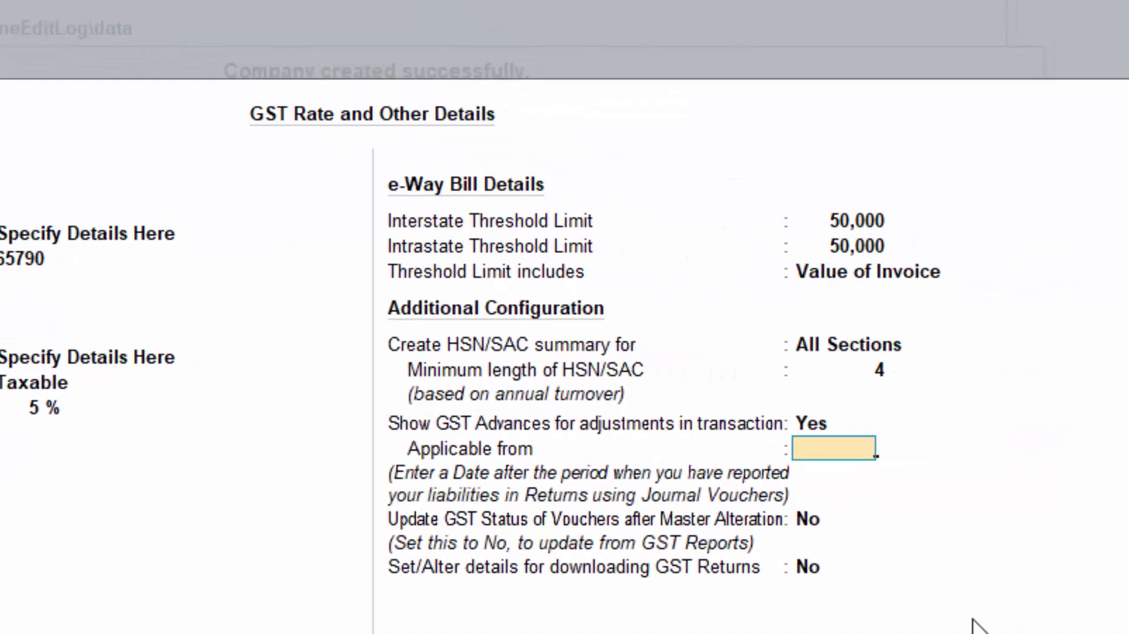
{"action": "type", "text": "1-4-25"}
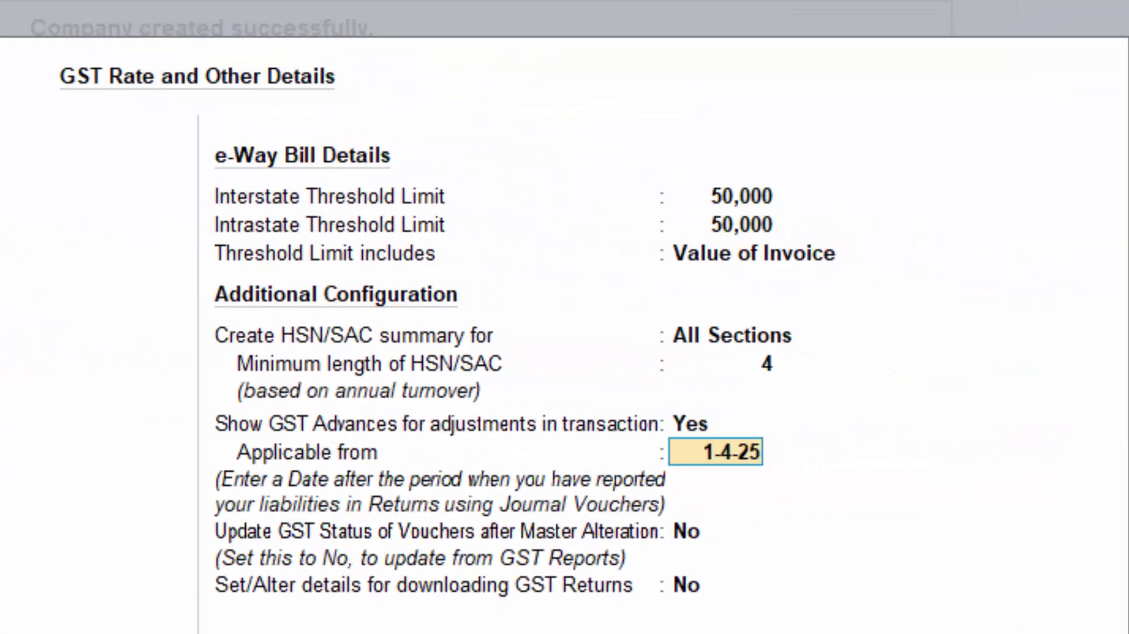
{"action": "key", "text": "Return"}
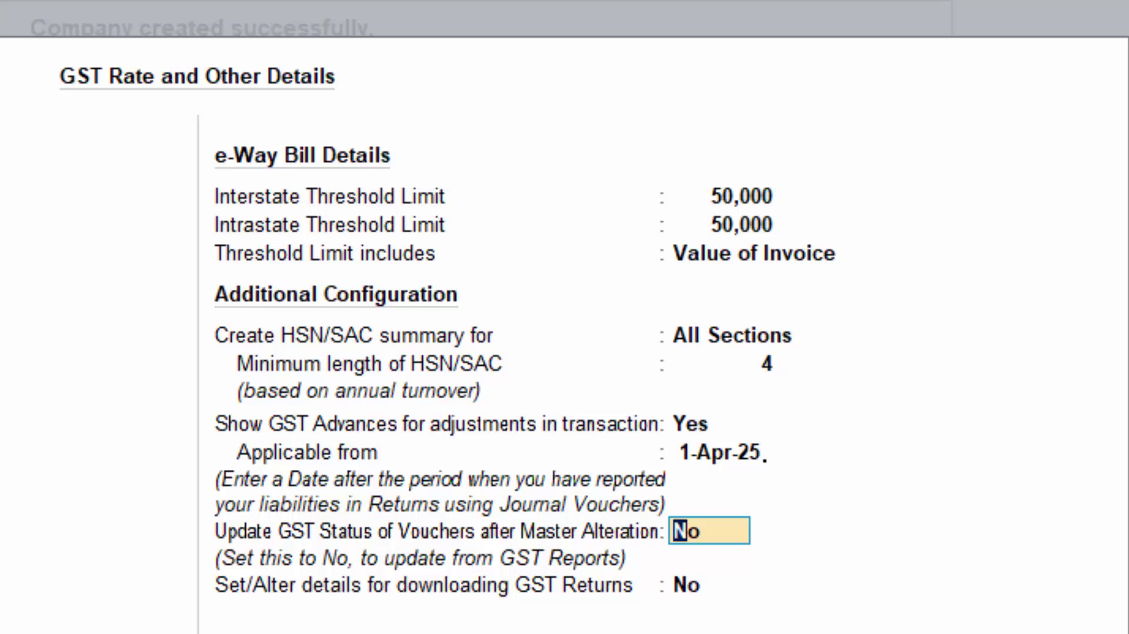
{"action": "key", "text": "Return"}
{"action": "key", "text": "Return"}
{"action": "key", "text": "Return"}
{"action": "key", "text": "Return"}
{"action": "key", "text": "Return"}
{"action": "key", "text": "Return"}
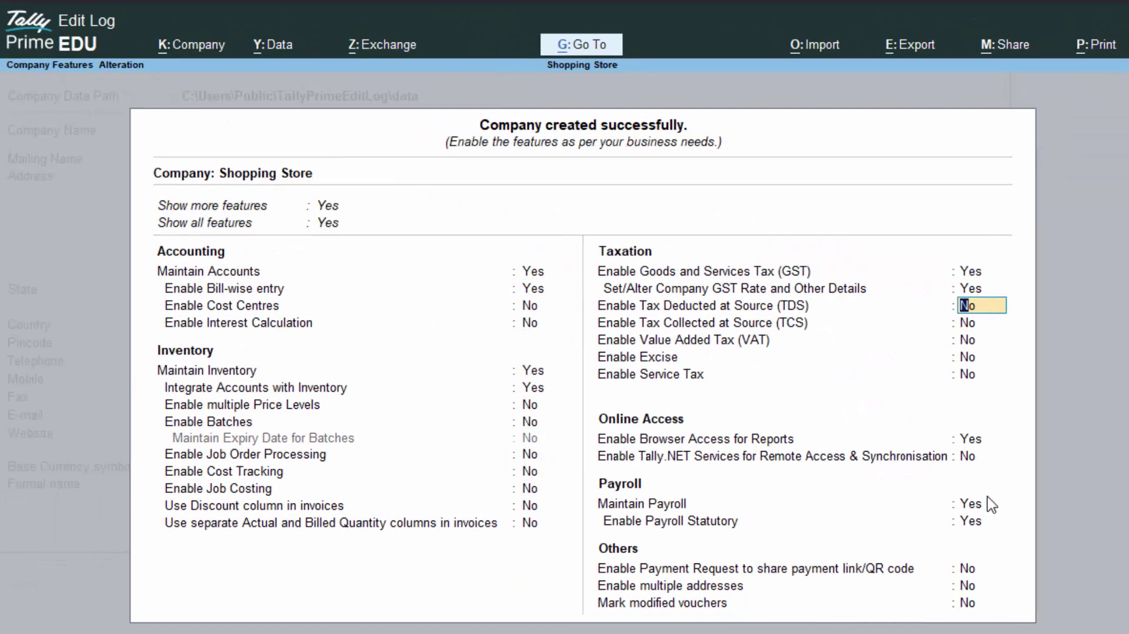
- Leave TDS, TCS, VAT, Excise and Service Tax disabled and quit the Payroll Statutory Details without filling them in
{"action": "key", "text": "Return"}
{"action": "key", "text": "Return"}
{"action": "key", "text": "Return"}
{"action": "key", "text": "Return"}
{"action": "key", "text": "Return"}
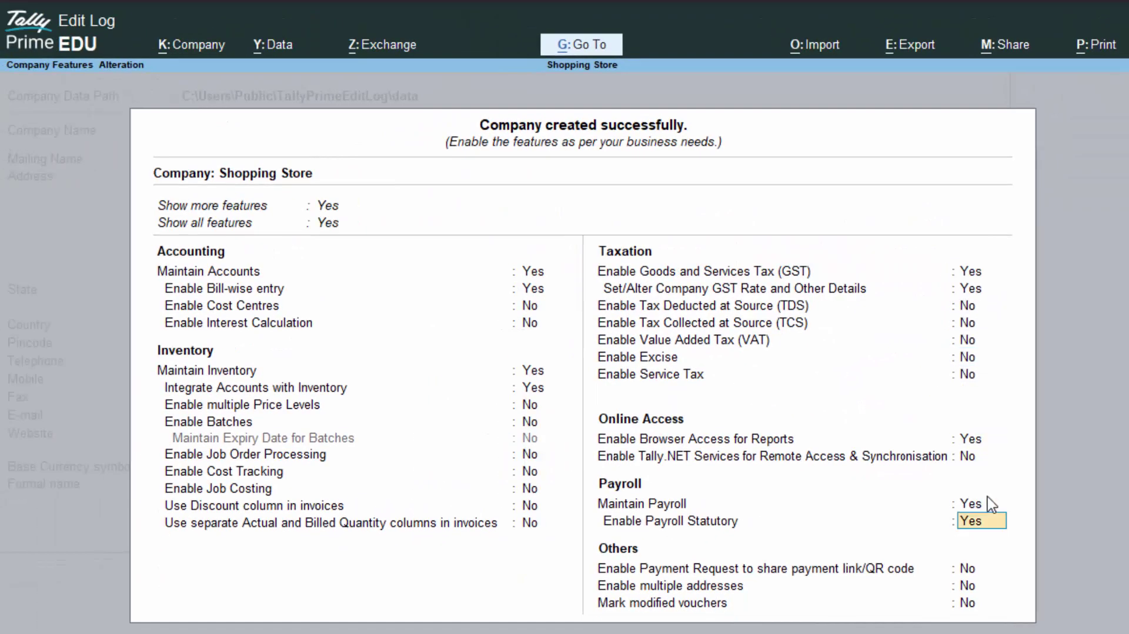
{"action": "key", "text": "Escape"}
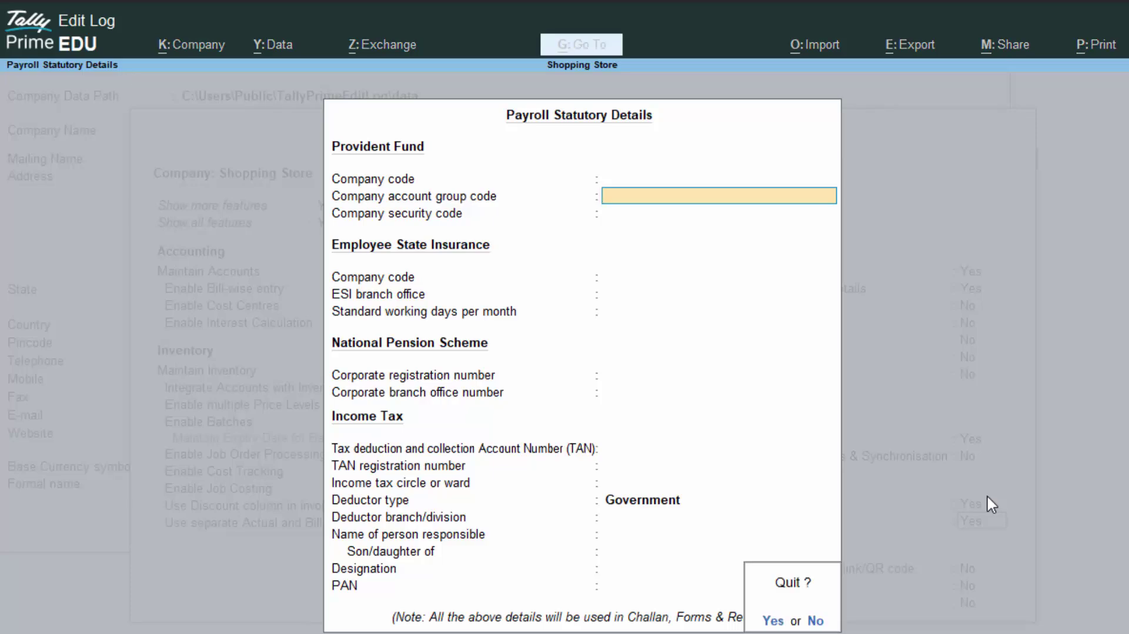
{"action": "key", "text": "y"}
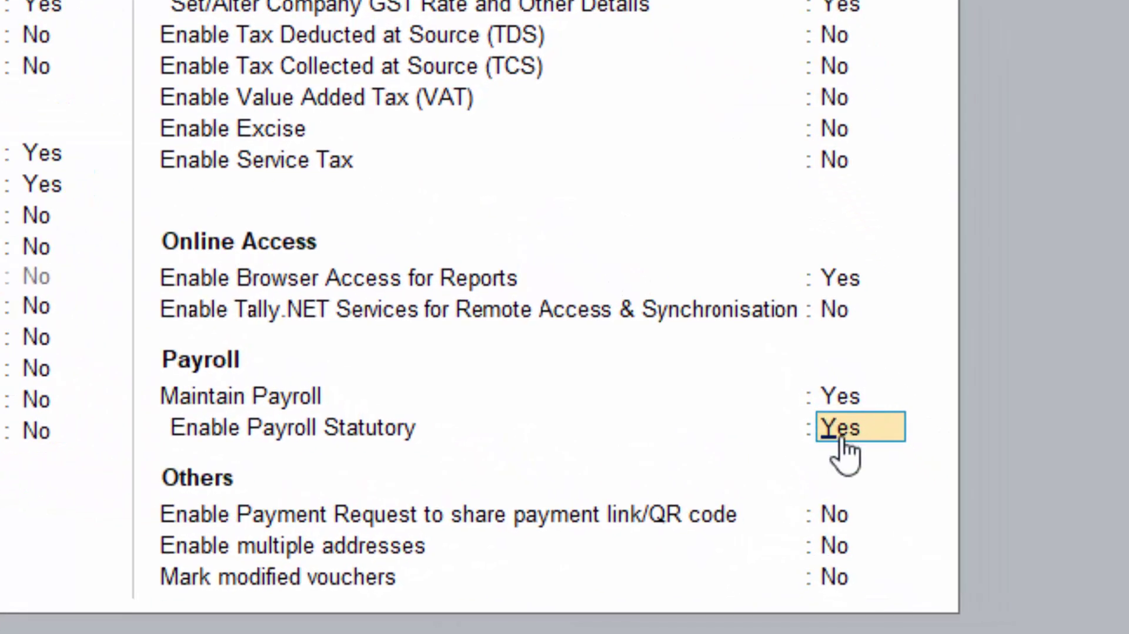
- Set Maintain Payroll to No, keep the other features disabled and accept the company features
{"action": "left_click", "coordinate": [860, 396]}
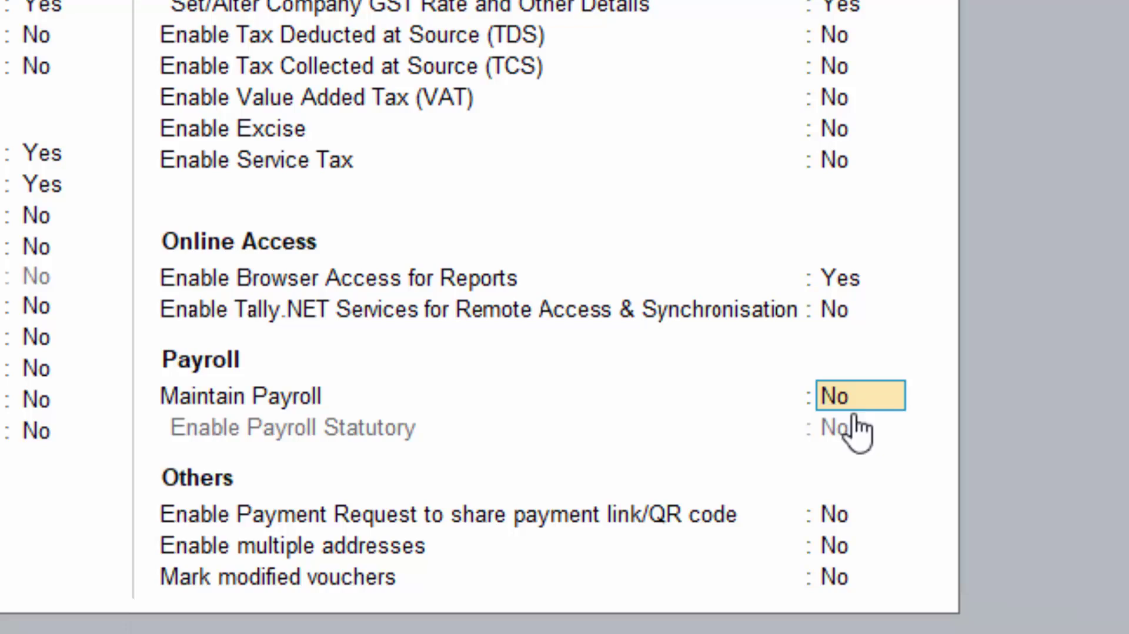
{"action": "key", "text": "Return"}
{"action": "key", "text": "Return"}
{"action": "key", "text": "Return"}
{"action": "key", "text": "Return"}
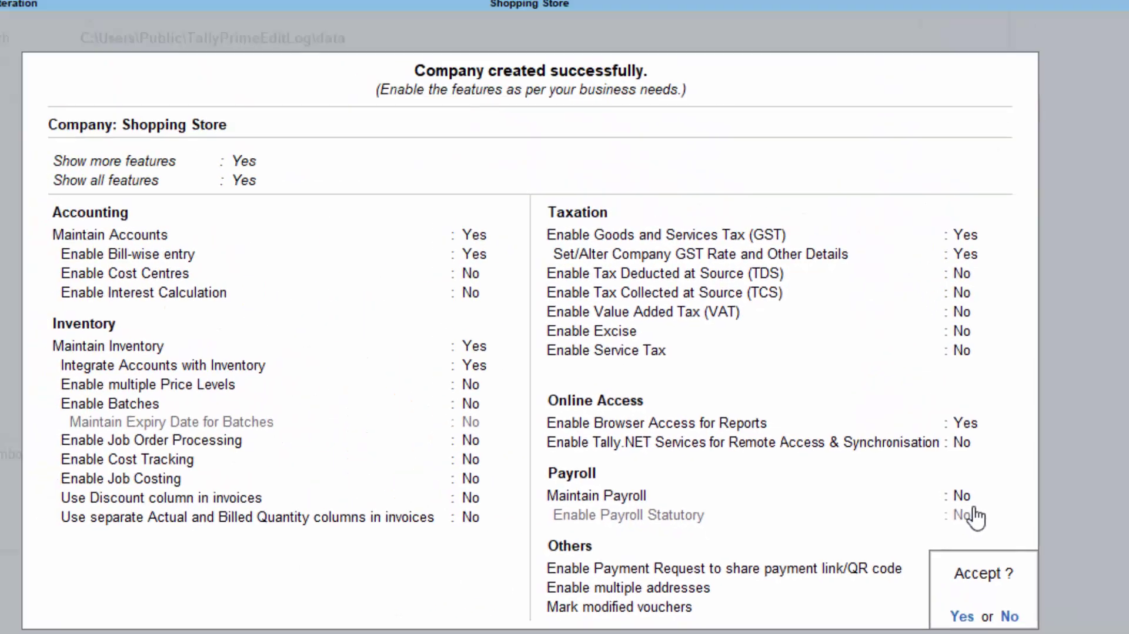
{"action": "key", "text": "y"}
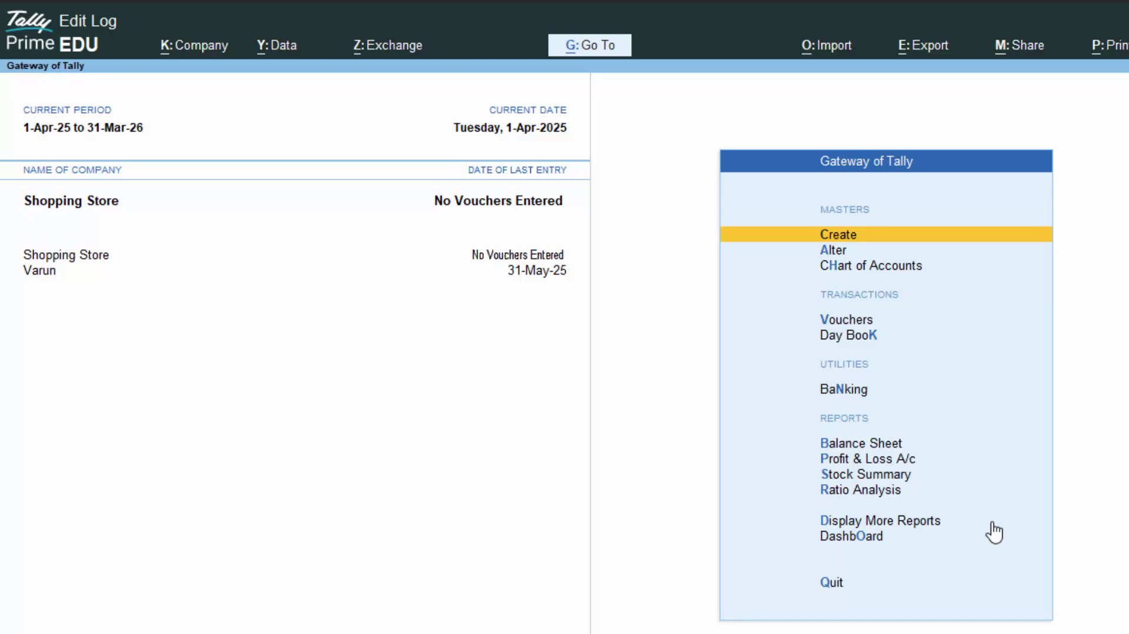
- Start a receipt voucher for Shopping Store in Double Entry mode
{"action": "key", "text": "v"}
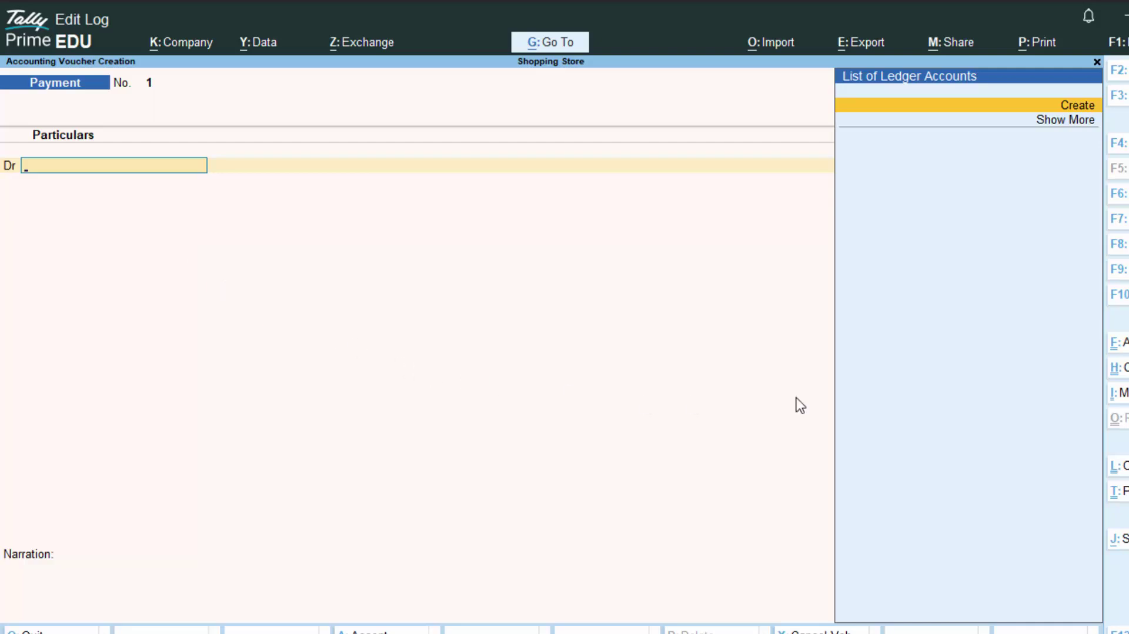
{"action": "left_click", "coordinate": [1120, 195]}
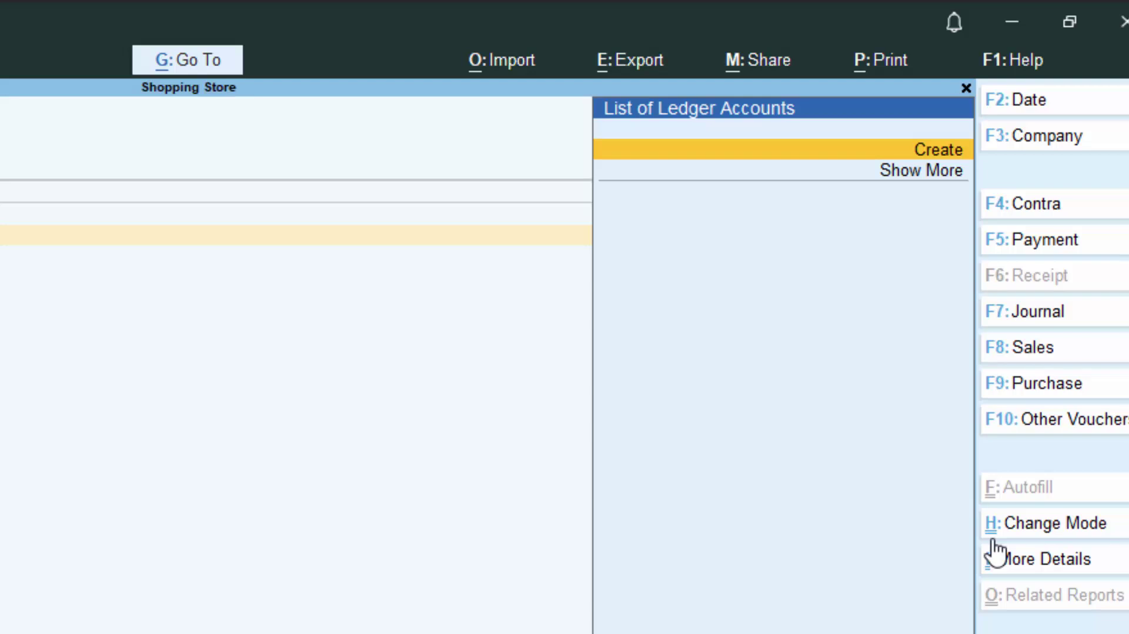
{"action": "key", "text": "ctrl"}
{"action": "left_click", "coordinate": [994, 540]}
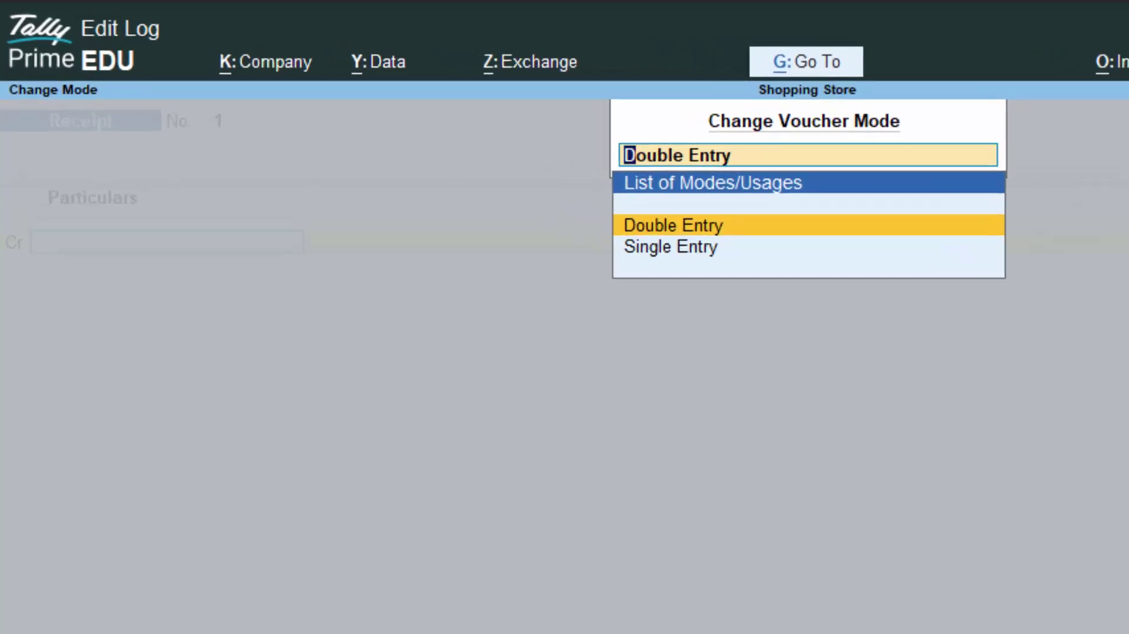
{"action": "key", "text": "Return"}
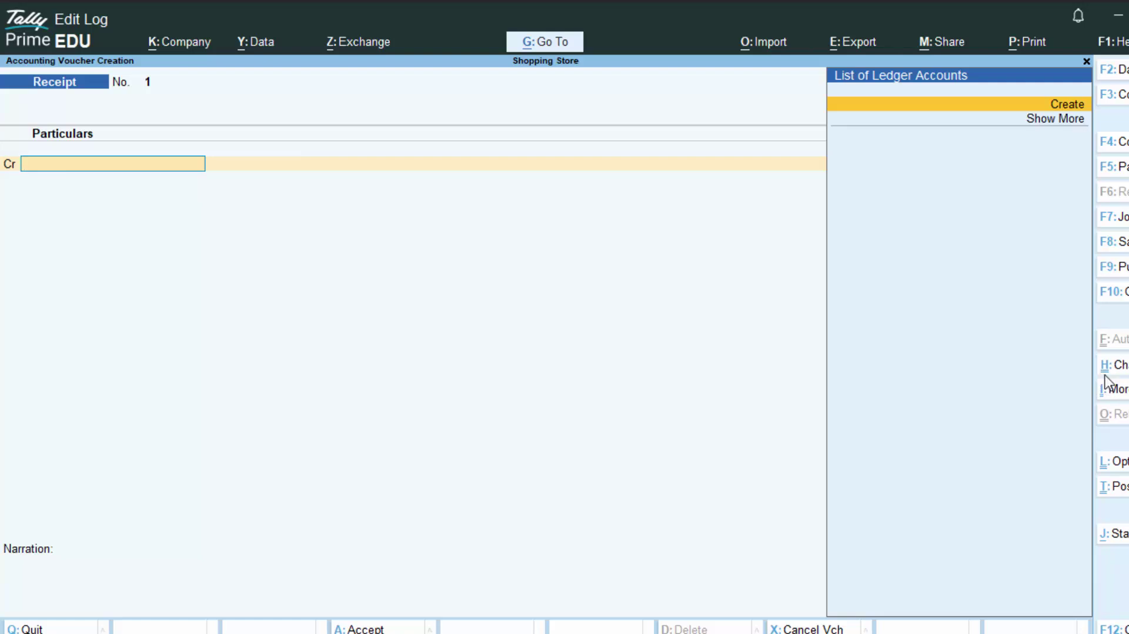
- Switch the receipt voucher to Single Entry mode and back to Double Entry
{"action": "left_click", "coordinate": [1108, 368]}
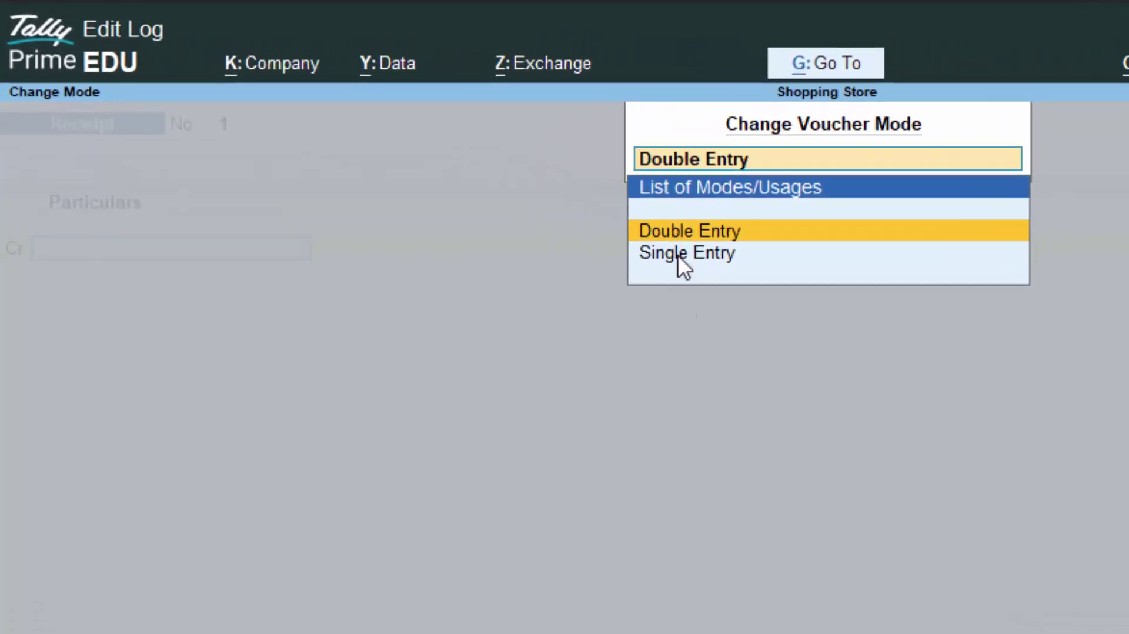
{"action": "left_click", "coordinate": [679, 256]}
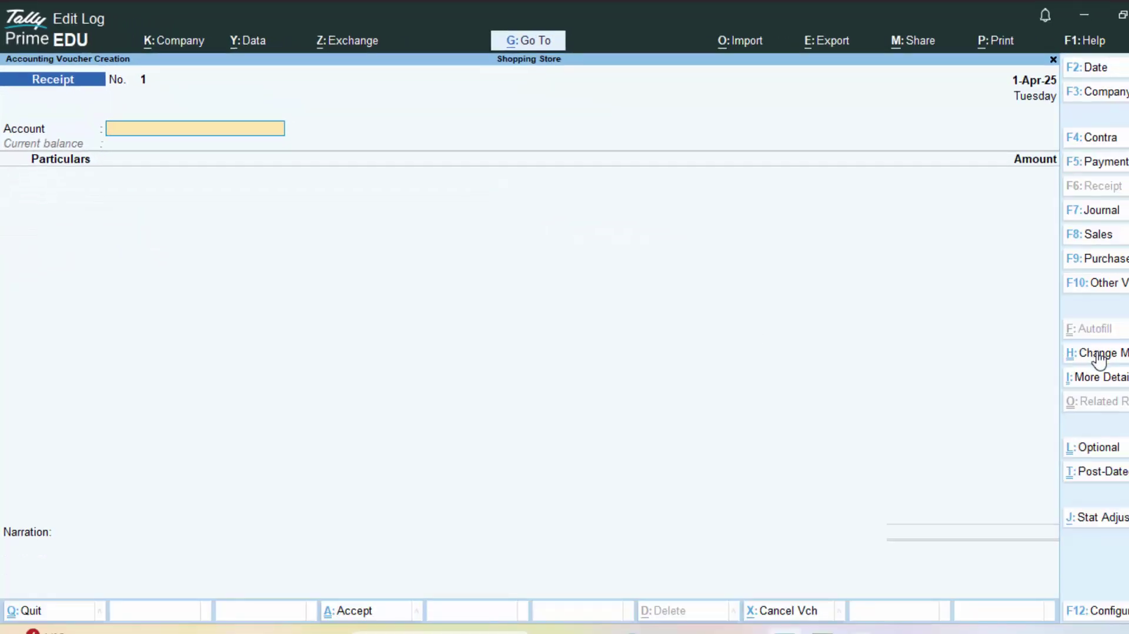
{"action": "left_click", "coordinate": [1097, 354]}
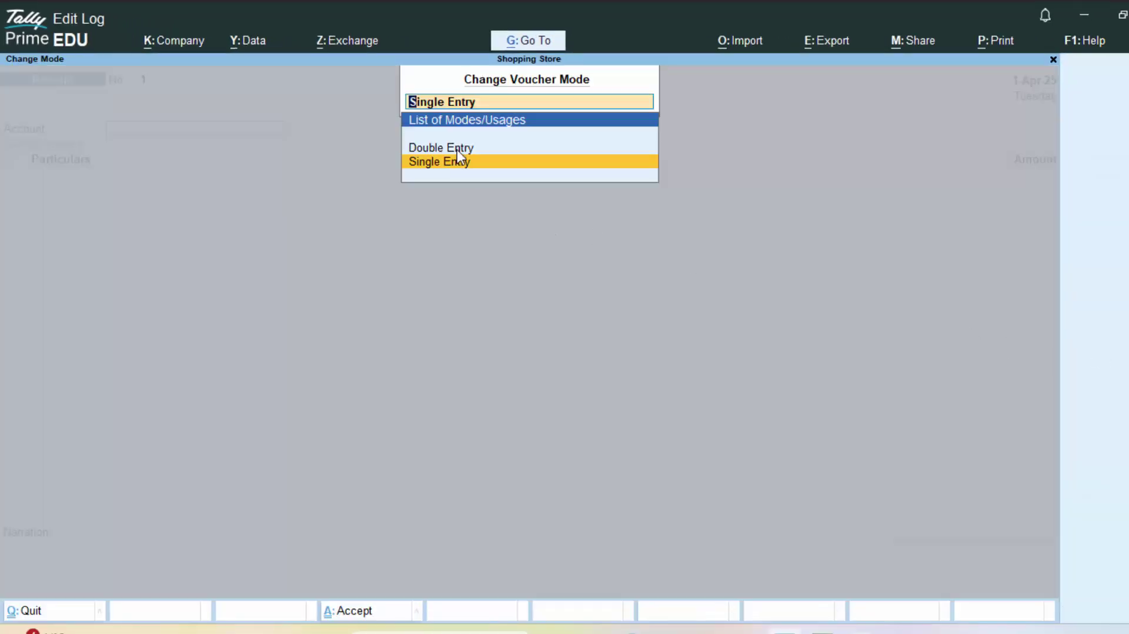
{"action": "key", "text": "Up"}
{"action": "key", "text": "Return"}
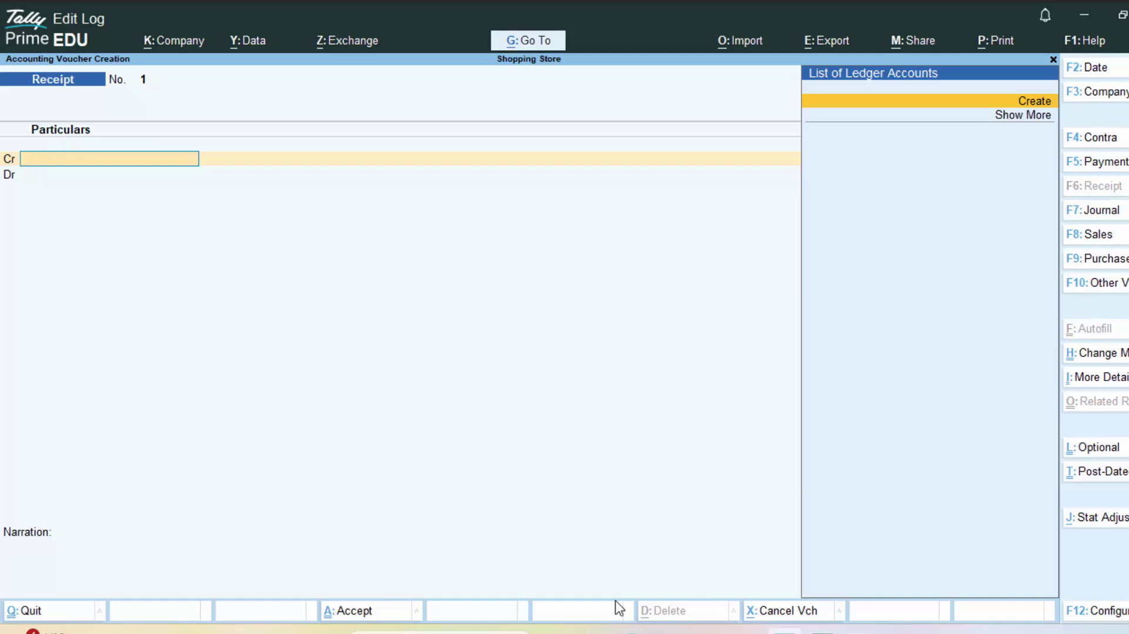
- Create a ledger named Capital A/c under Capital Account from within the receipt voucher, leaving the alias blank
{"action": "key", "text": "alt+c"}
{"action": "type", "text": "Capit"}
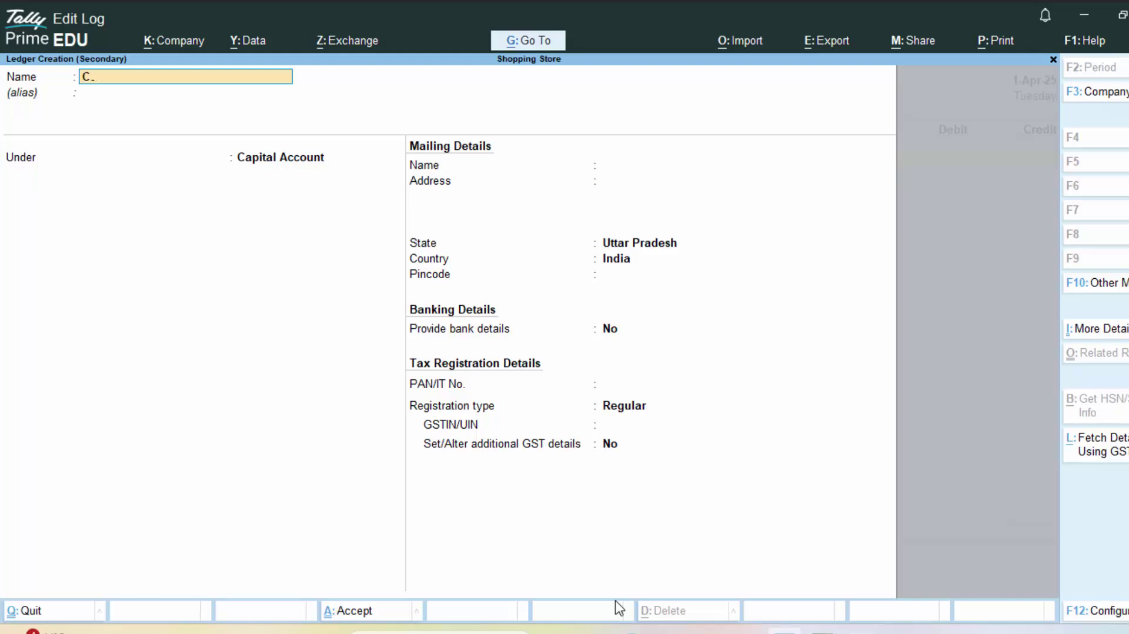
{"action": "type", "text": "al"}
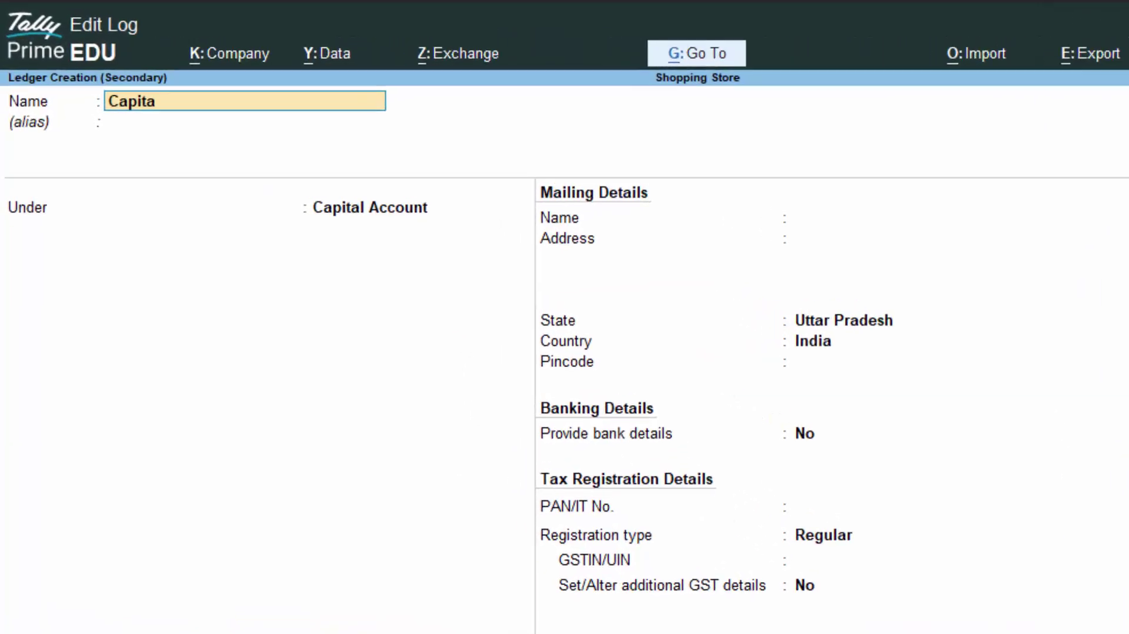
{"action": "type", "text": " A/c"}
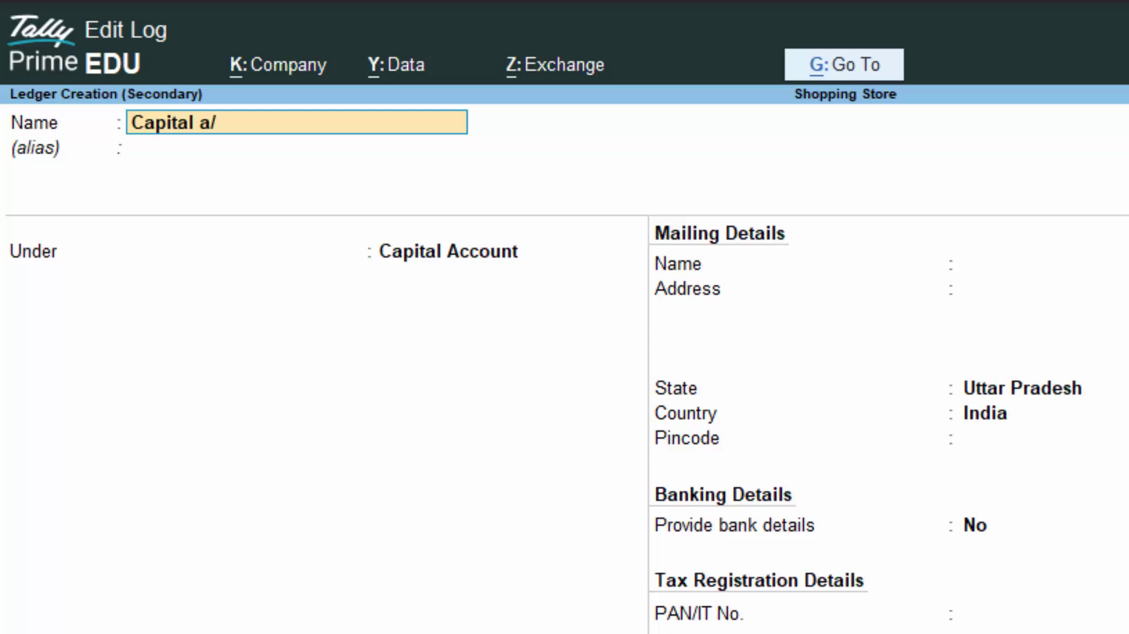
{"action": "key", "text": "Return"}
{"action": "key", "text": "Return"}
{"action": "key", "text": "Return"}
{"action": "key", "text": "Return"}
{"action": "key", "text": "Return"}
{"action": "key", "text": "Return"}
{"action": "key", "text": "Return"}
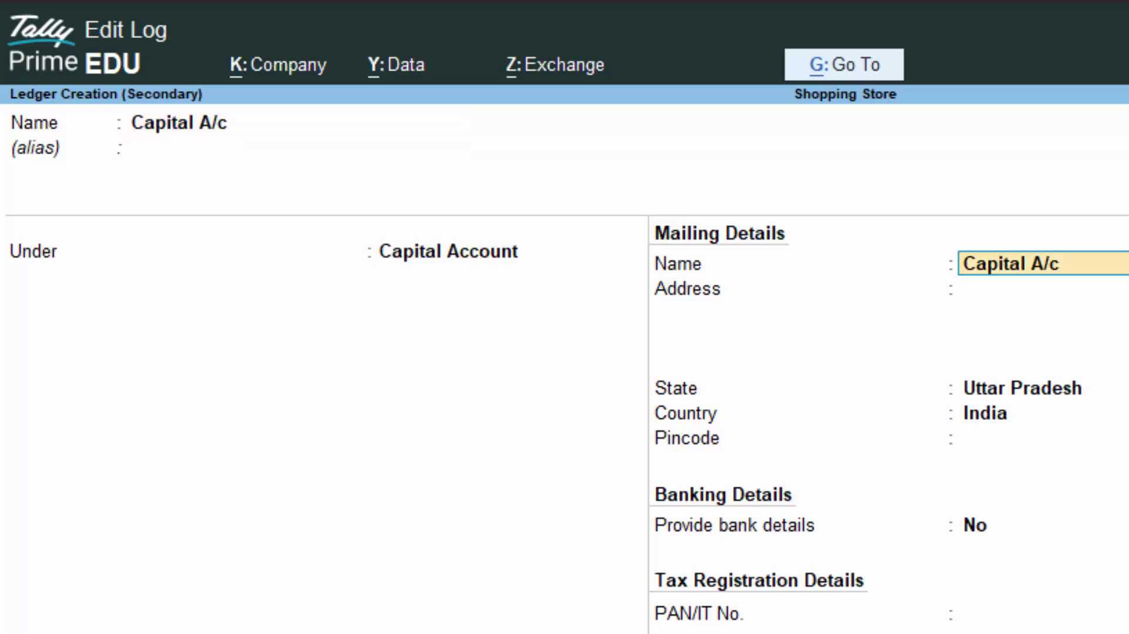
- Keep the capital ledger's default mailing, banking and Regular tax registration details and save the ledger
{"action": "key", "text": "Return"}
{"action": "key", "text": "Return"}
{"action": "key", "text": "Return"}
{"action": "key", "text": "Return"}
{"action": "key", "text": "Return"}
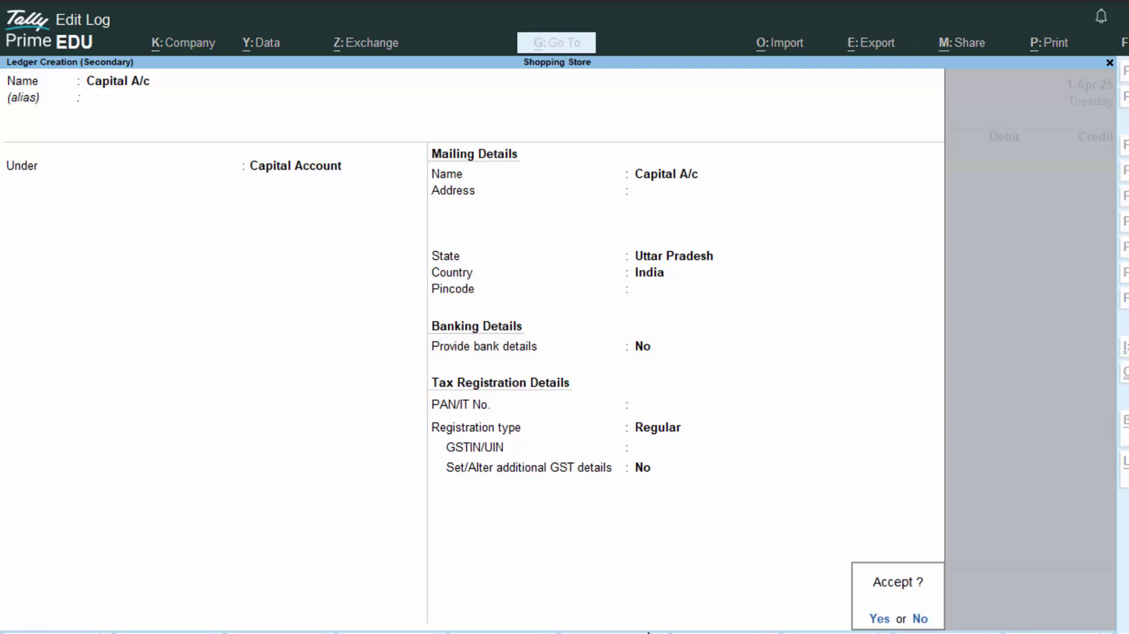
{"action": "key", "text": "Return"}
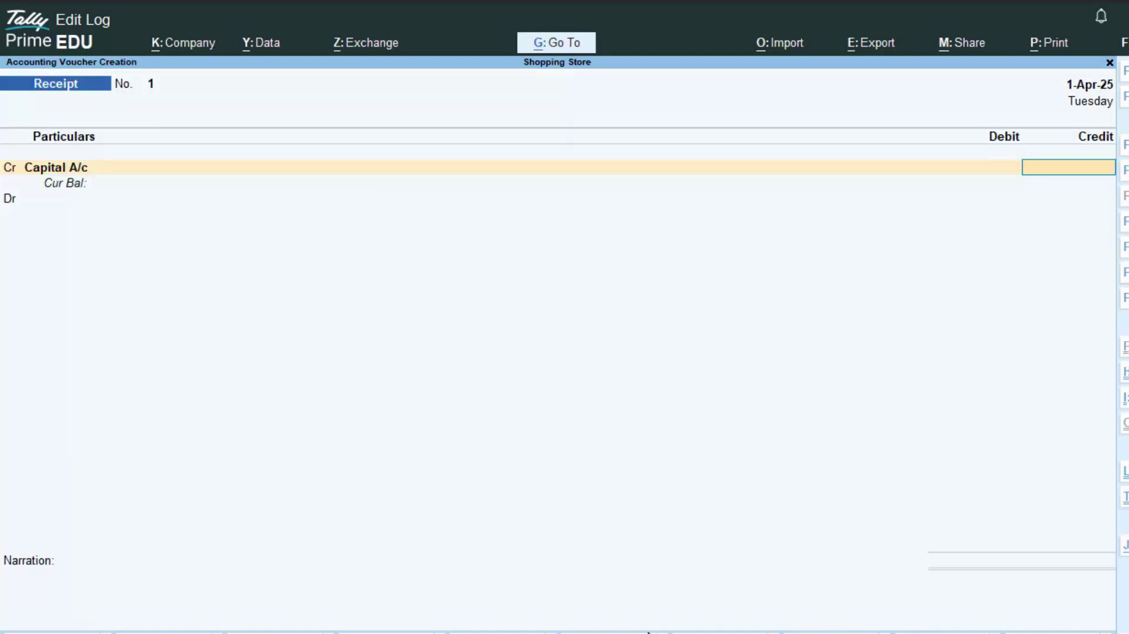
- Credit Capital A/c with 7000000, debit Cash for the same amount and save the receipt without a narration
{"action": "type", "text": "7000000"}
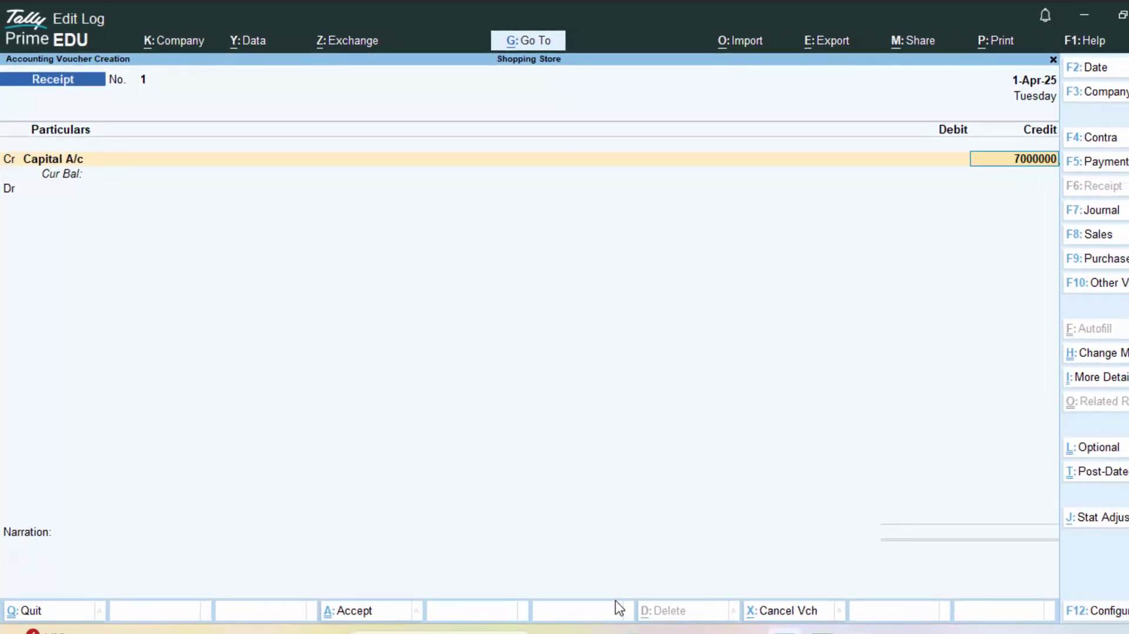
{"action": "key", "text": "Return"}
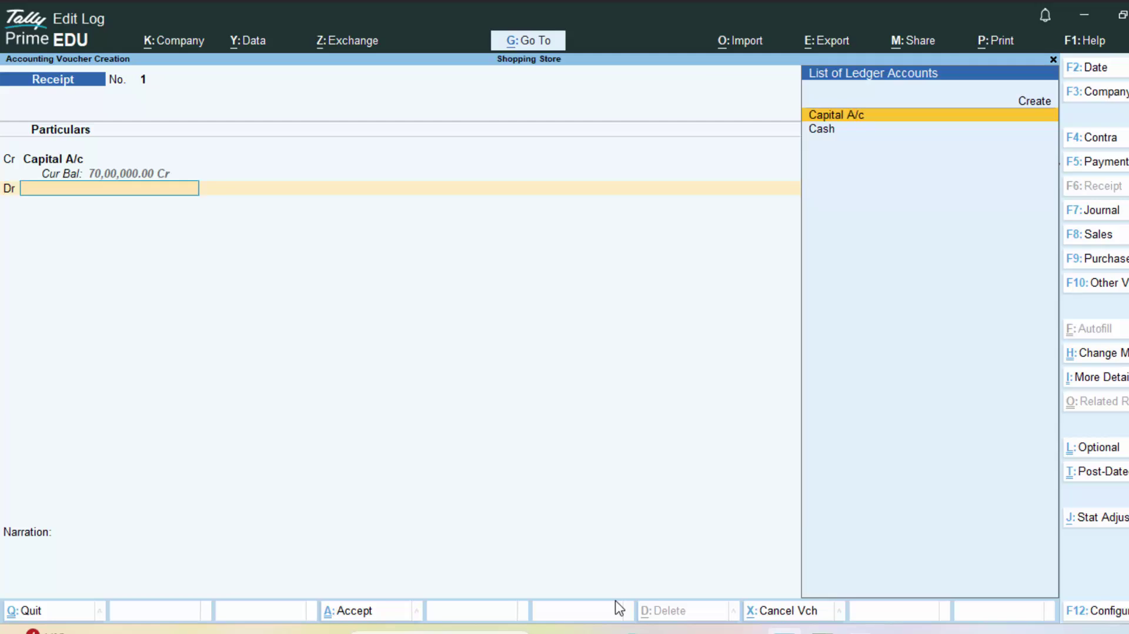
{"action": "key", "text": "Down"}
{"action": "key", "text": "Return"}
{"action": "key", "text": "Return"}
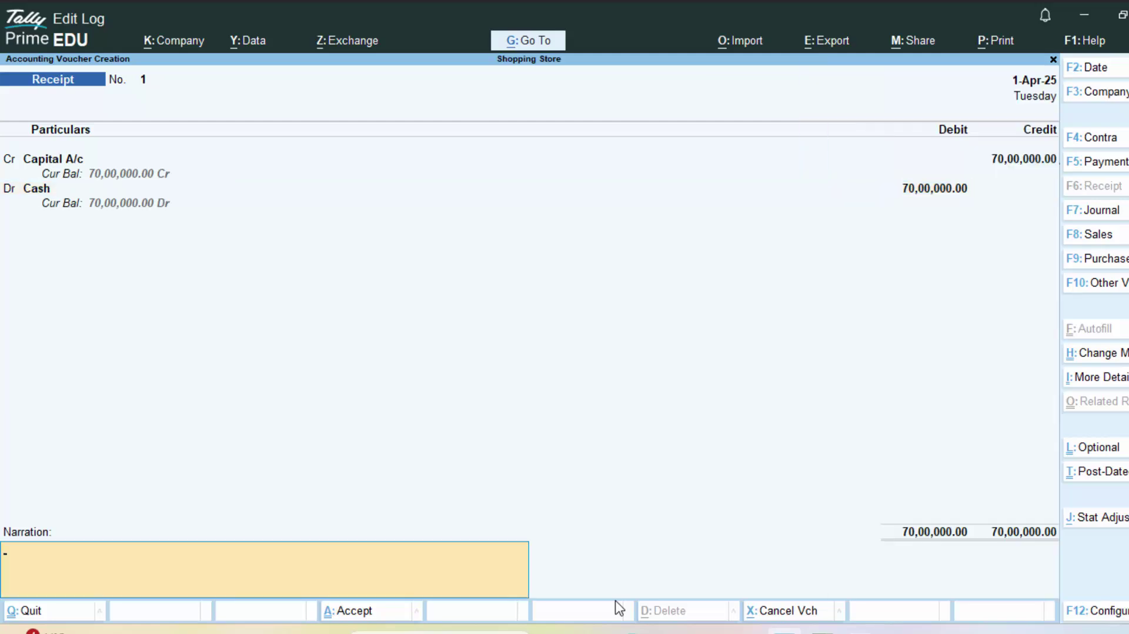
{"action": "key", "text": "Return"}
{"action": "key", "text": "Return"}
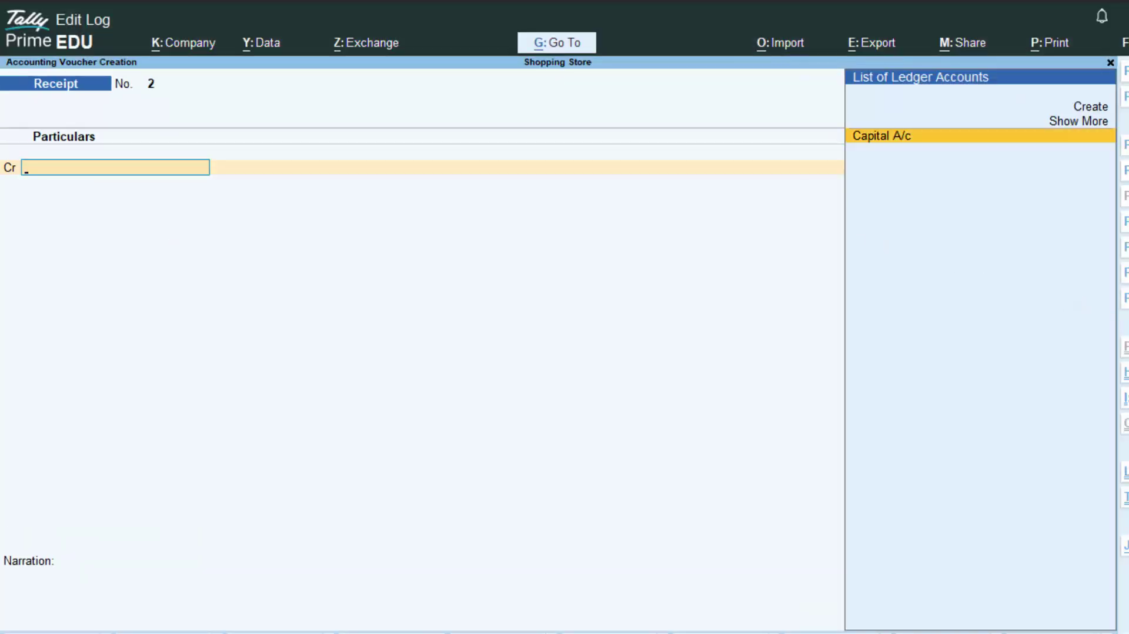
- Start a purchase voucher and change its mode to Accounting Invoice
{"action": "key", "text": "F9"}
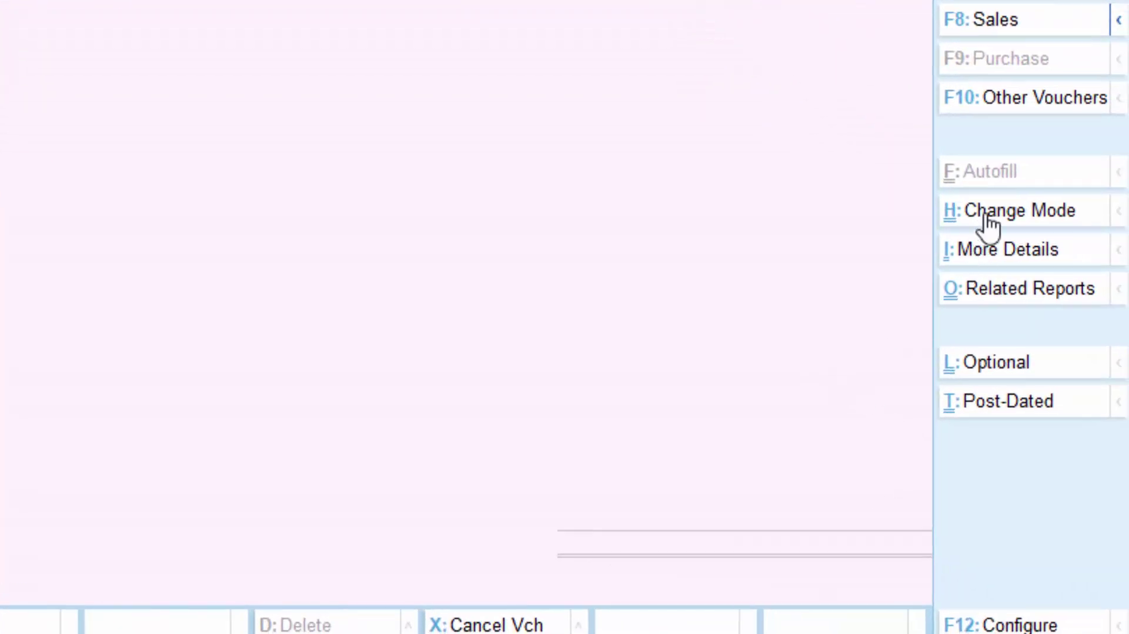
{"action": "left_click", "coordinate": [986, 215]}
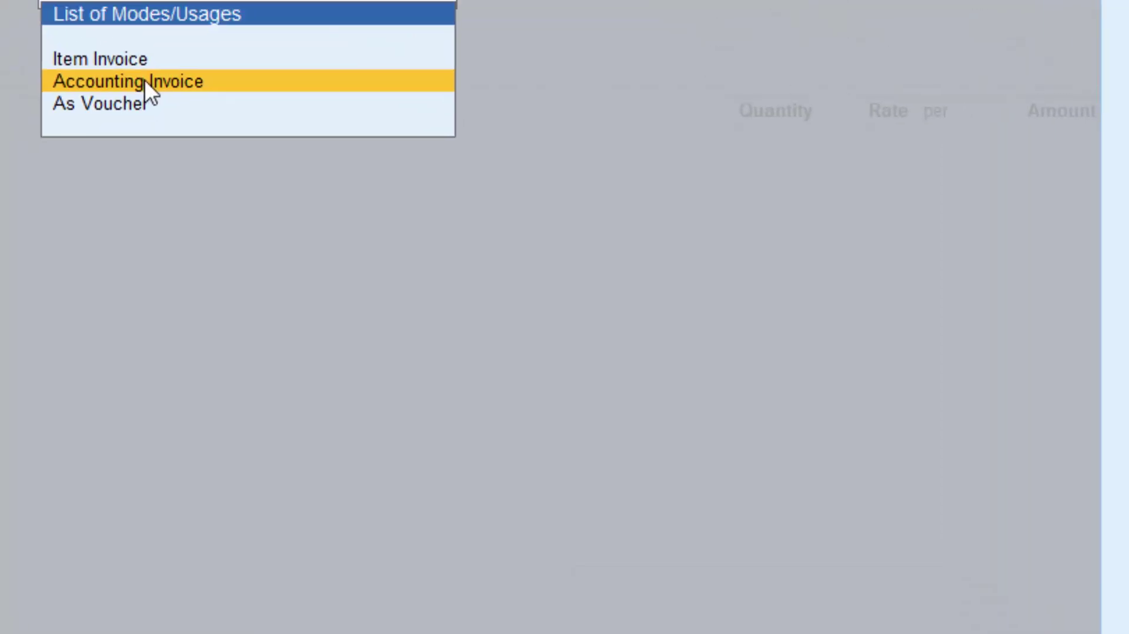
{"action": "left_click", "coordinate": [312, 259]}
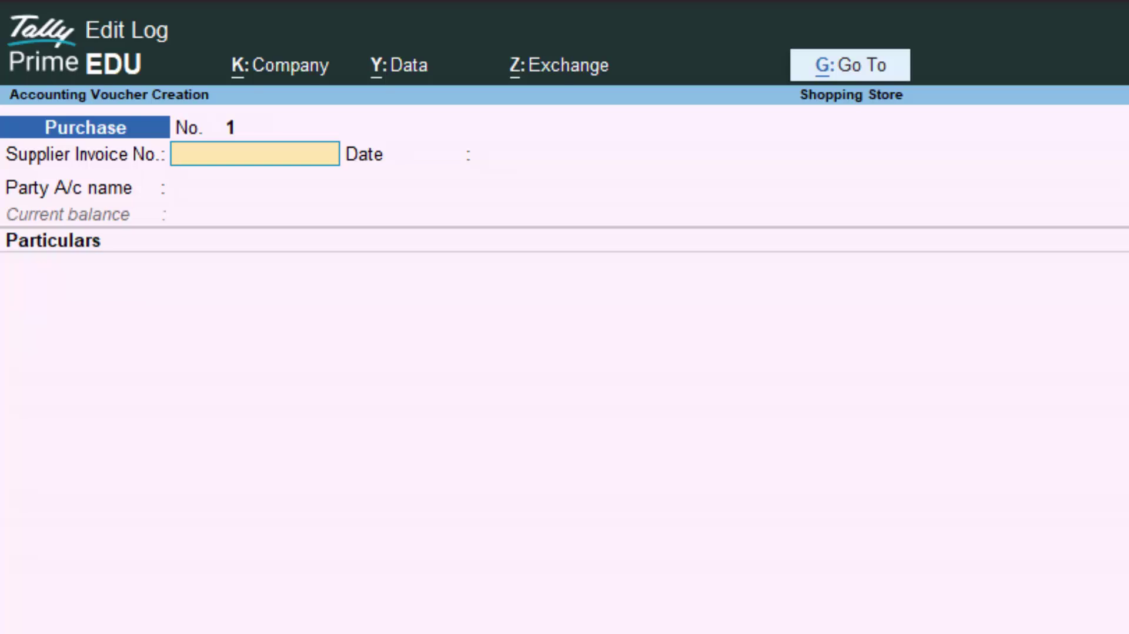
- Keep Purchase as the voucher type and change the voucher mode to As Voucher
{"action": "key", "text": "F10"}
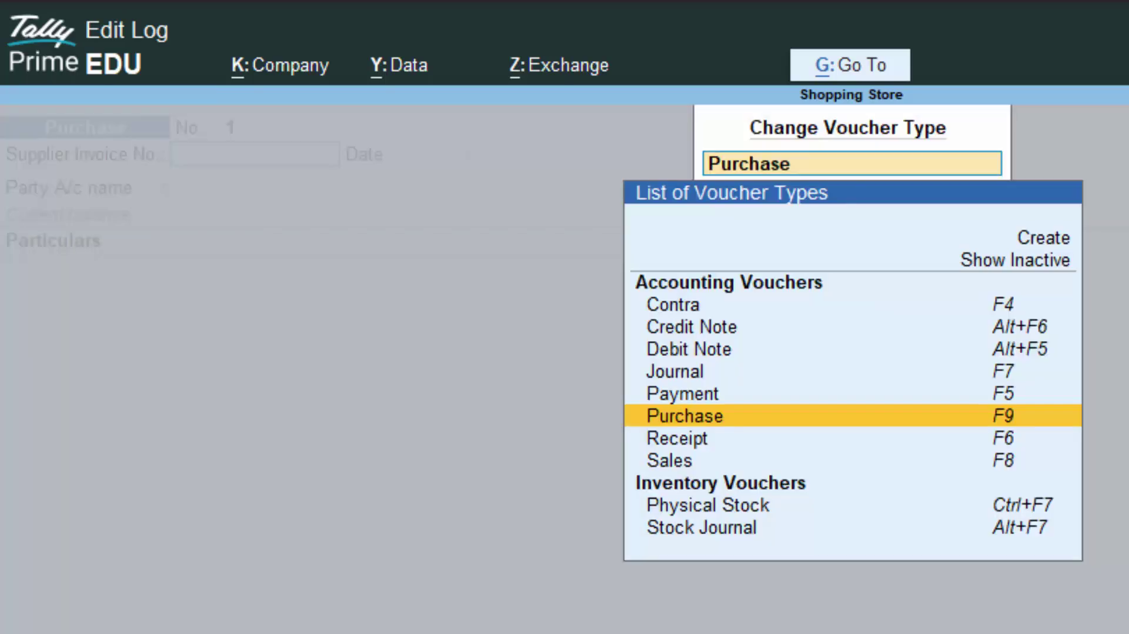
{"action": "key", "text": "Return"}
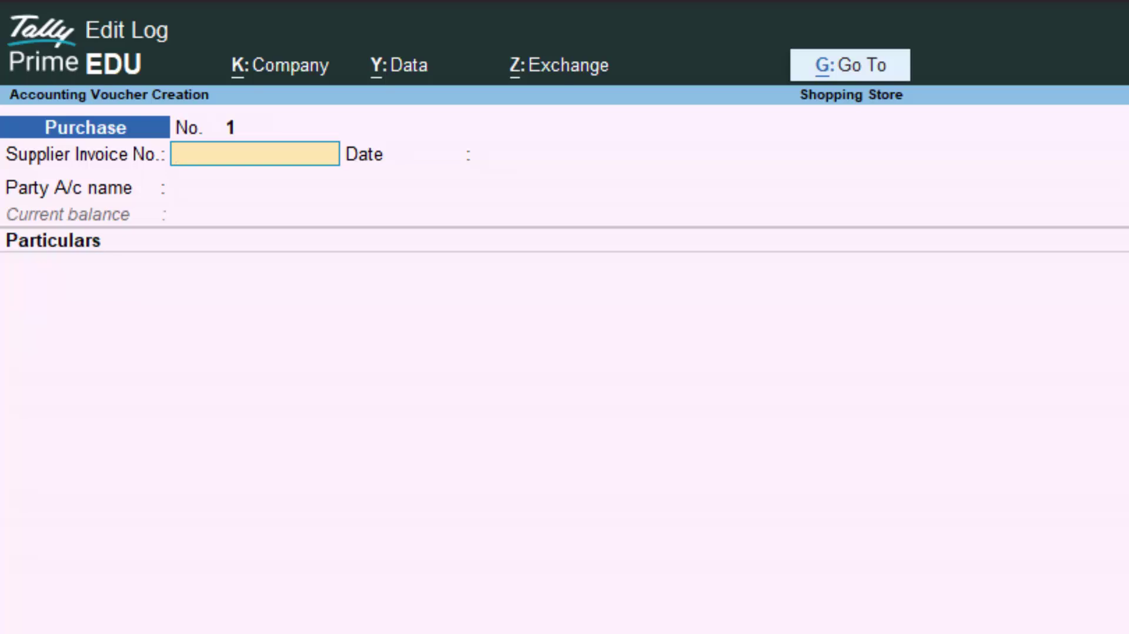
{"action": "key", "text": "ctrl+h"}
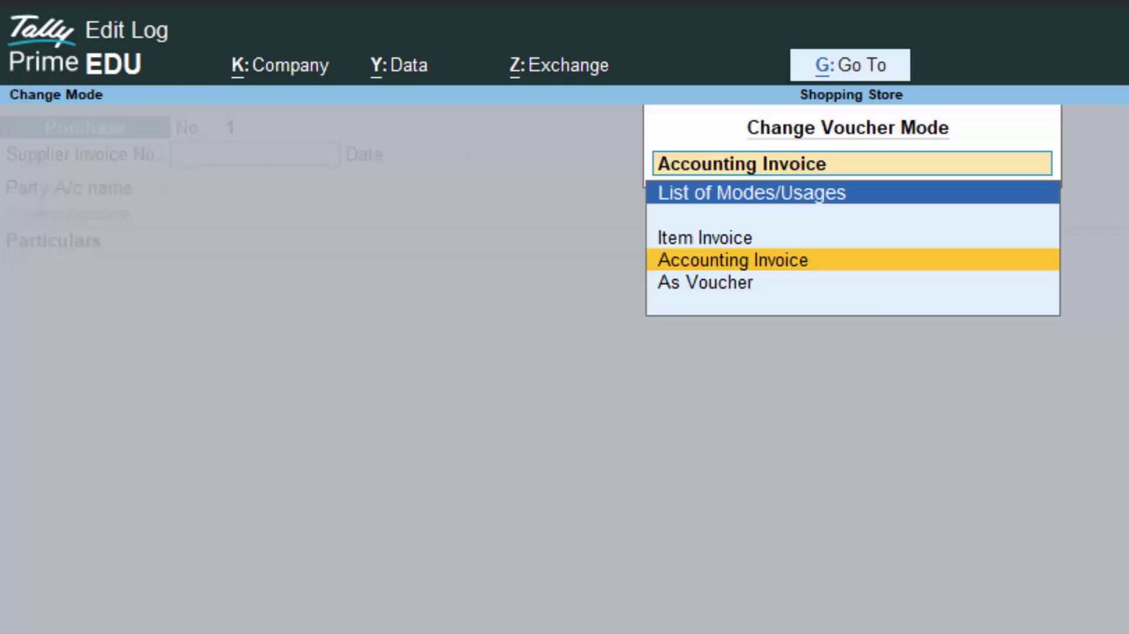
{"action": "left_click", "coordinate": [738, 290]}
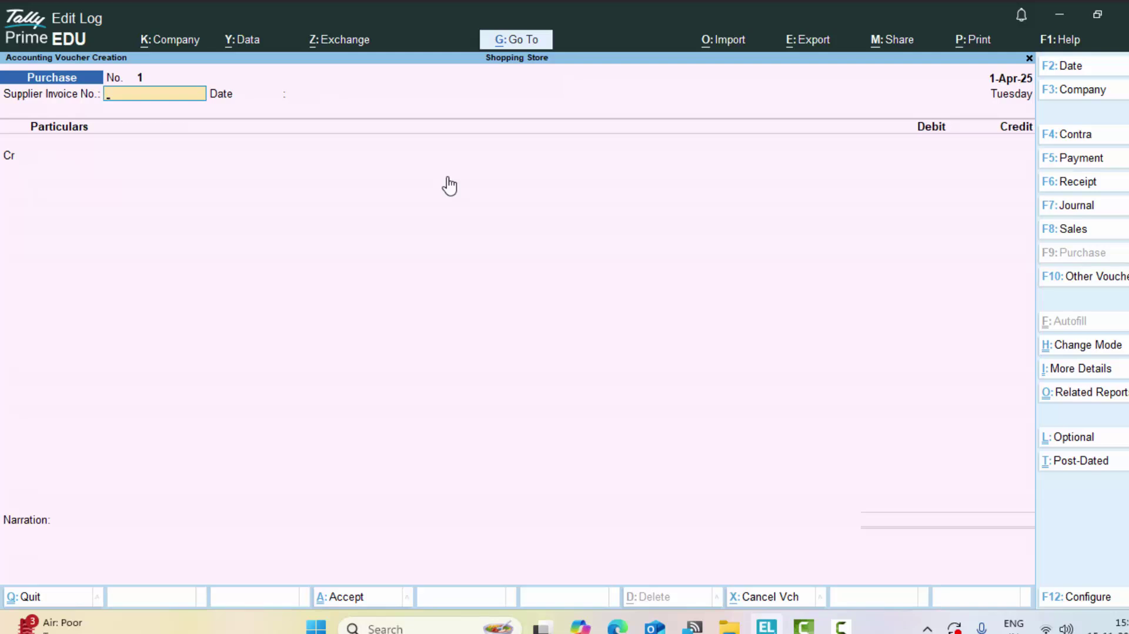
- Enter 768768 as the supplier invoice number and set the voucher date to 1-5-25
{"action": "type", "text": "768768"}
{"action": "key", "text": "Return"}
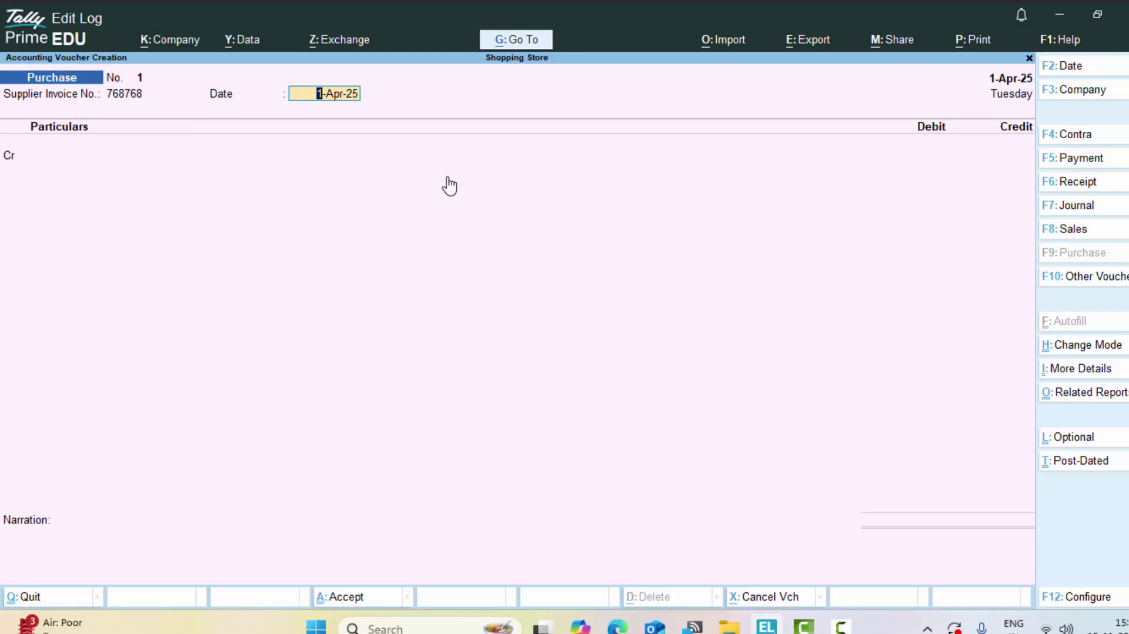
{"action": "key", "text": "F2"}
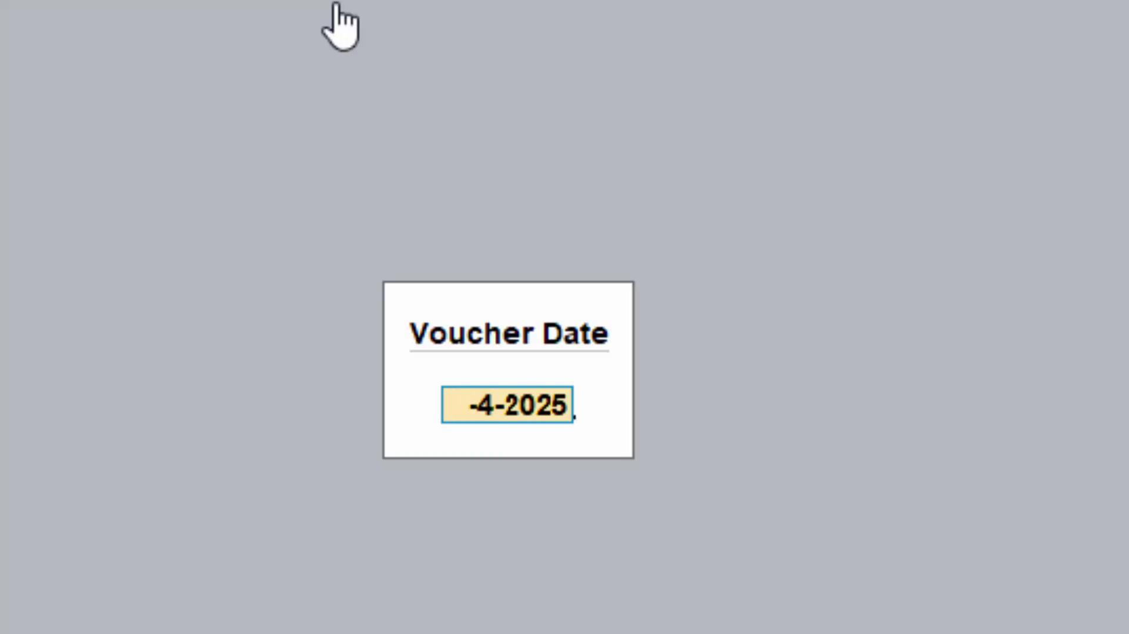
{"action": "type", "text": "1-5"}
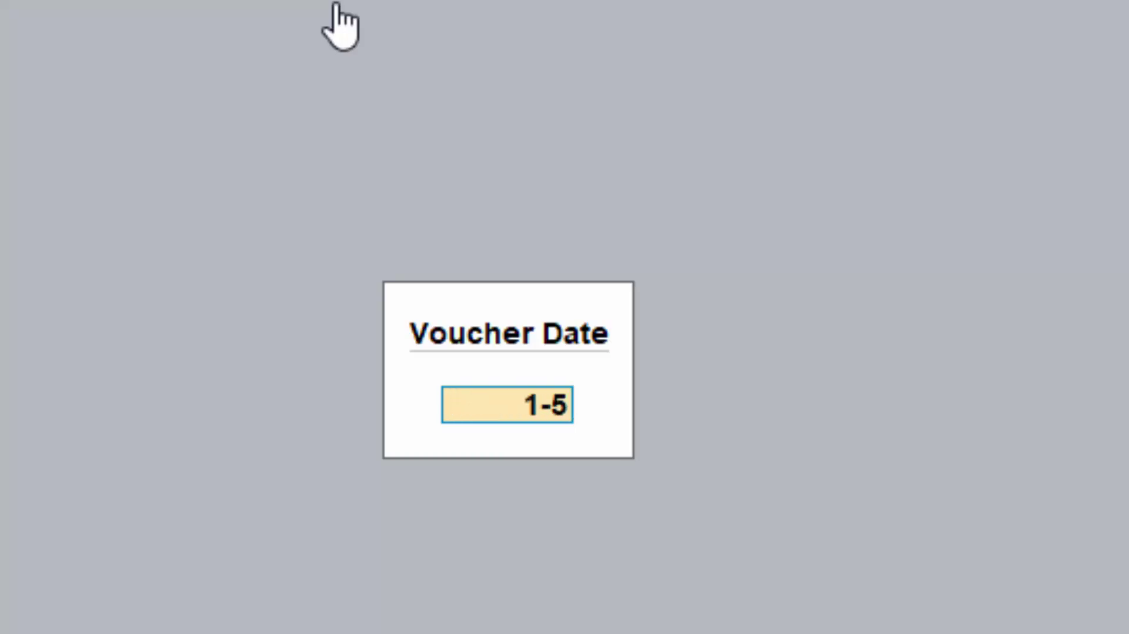
{"action": "type", "text": "-25"}
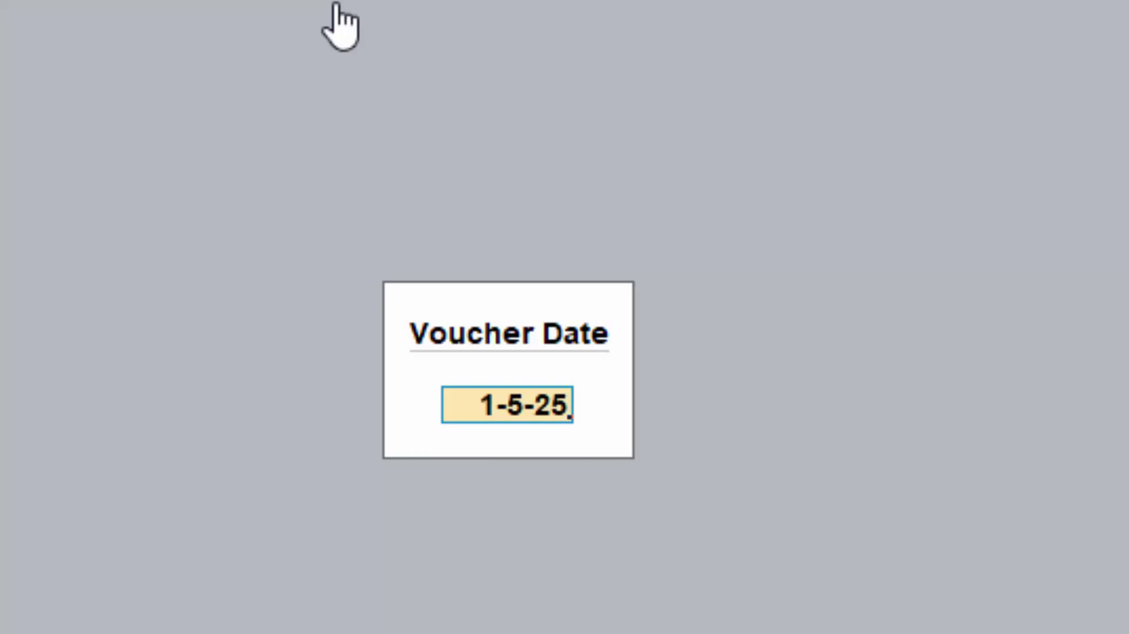
{"action": "key", "text": "Return"}
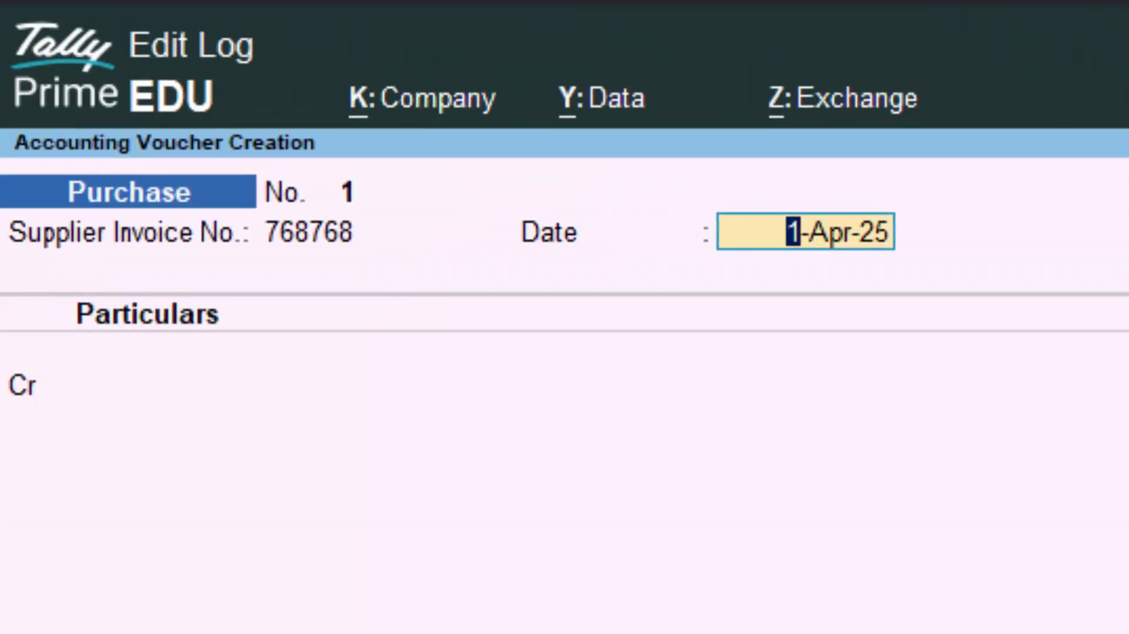
- Set the supplier invoice date of the purchase voucher to 1-5-25
{"action": "type", "text": "1"}
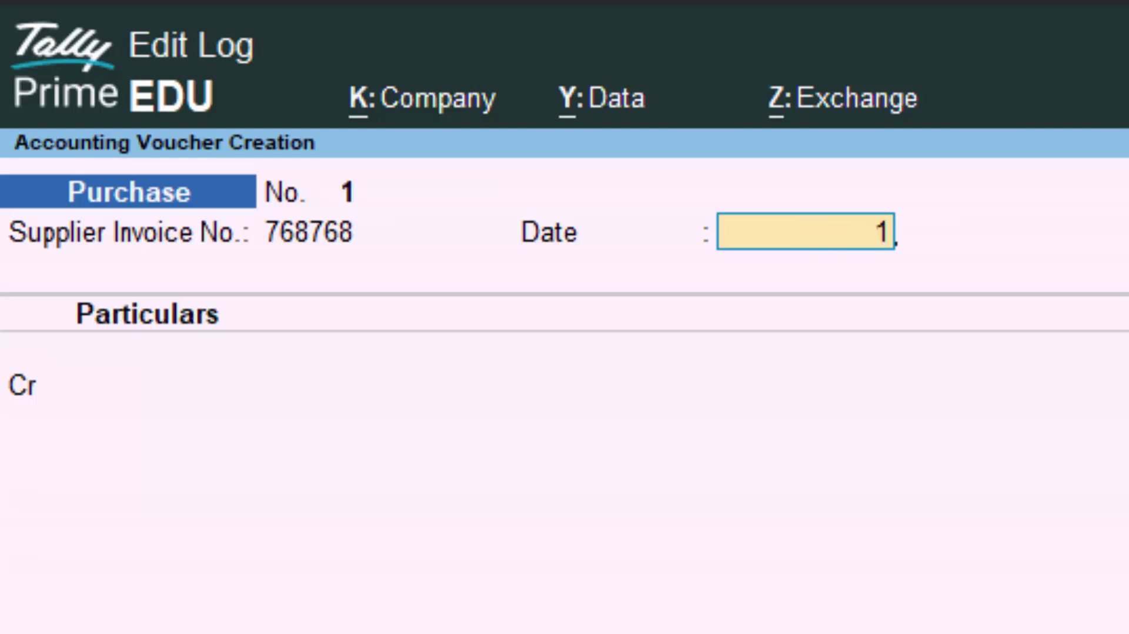
{"action": "type", "text": "-5-25"}
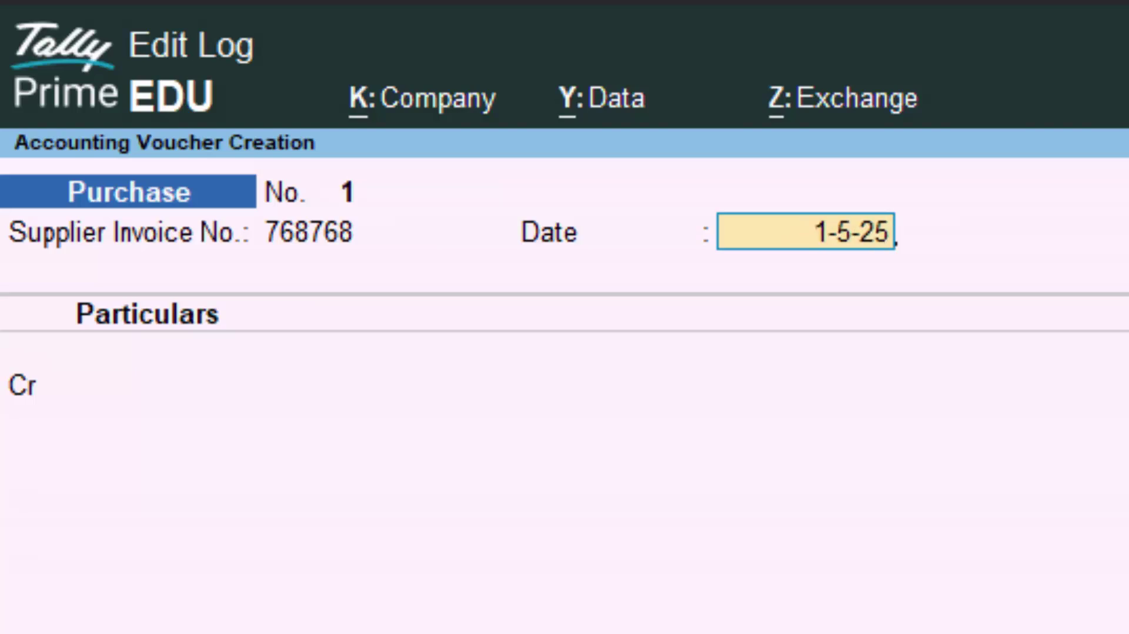
{"action": "key", "text": "Return"}
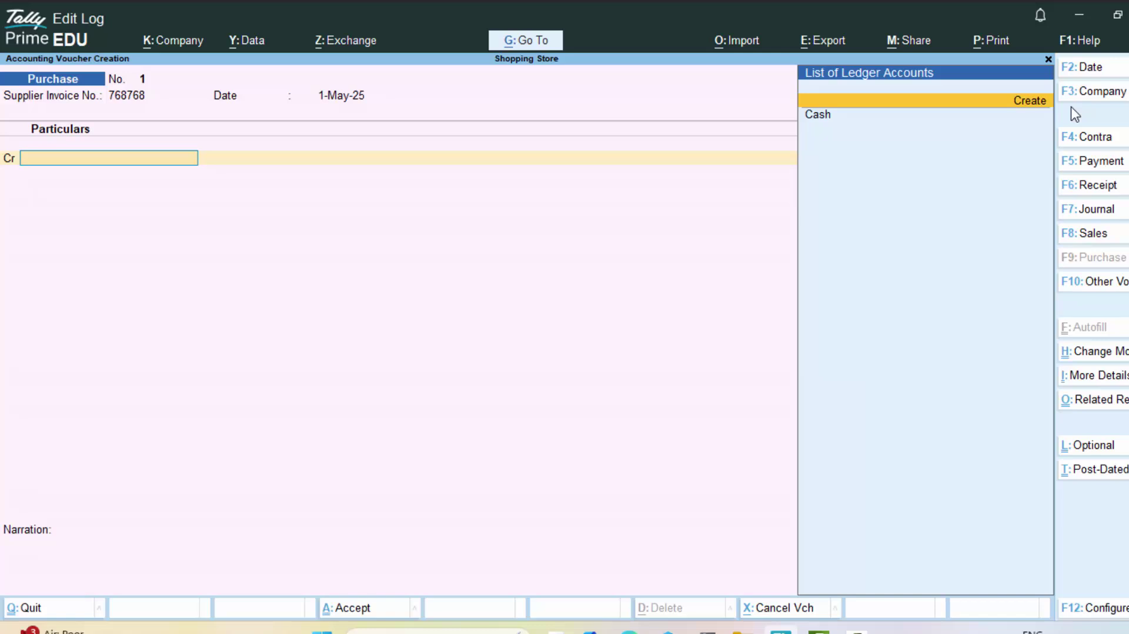
- Create a ledger named Creditor 1 under Sundry Creditors from the voucher's credit line, leaving the alias blank
{"action": "key", "text": "Return"}
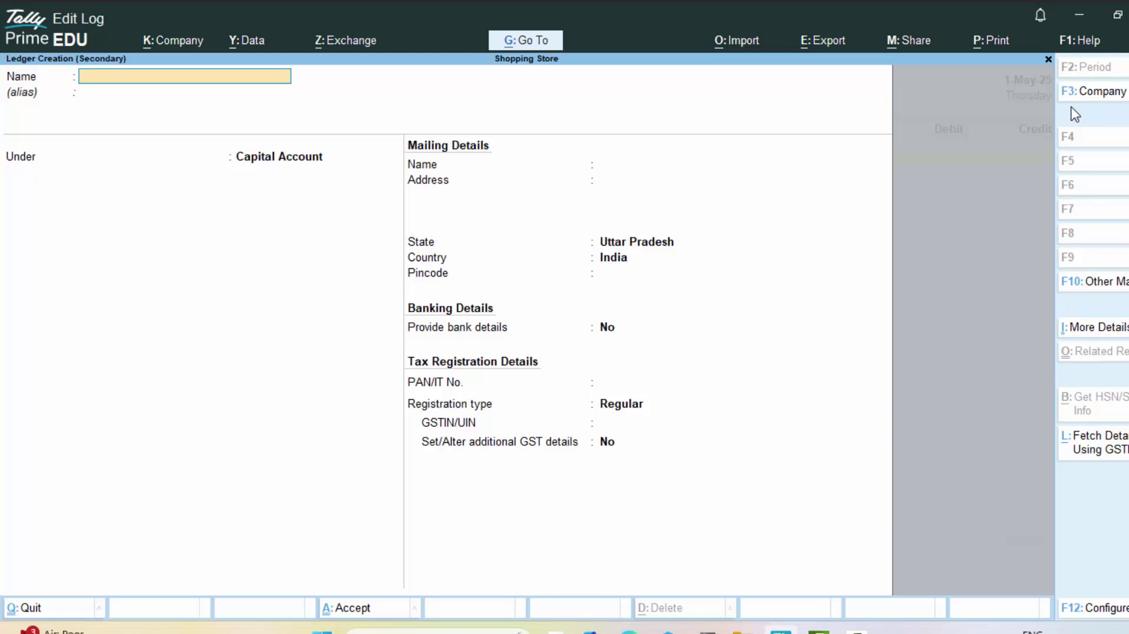
{"action": "type", "text": "Cre"}
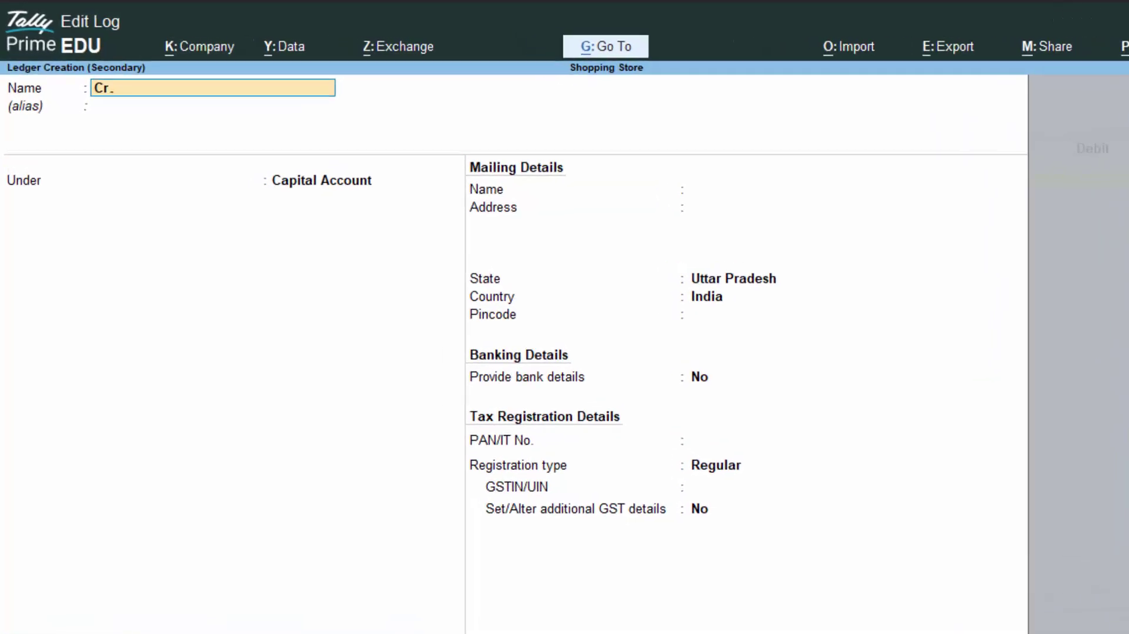
{"action": "type", "text": "dit"}
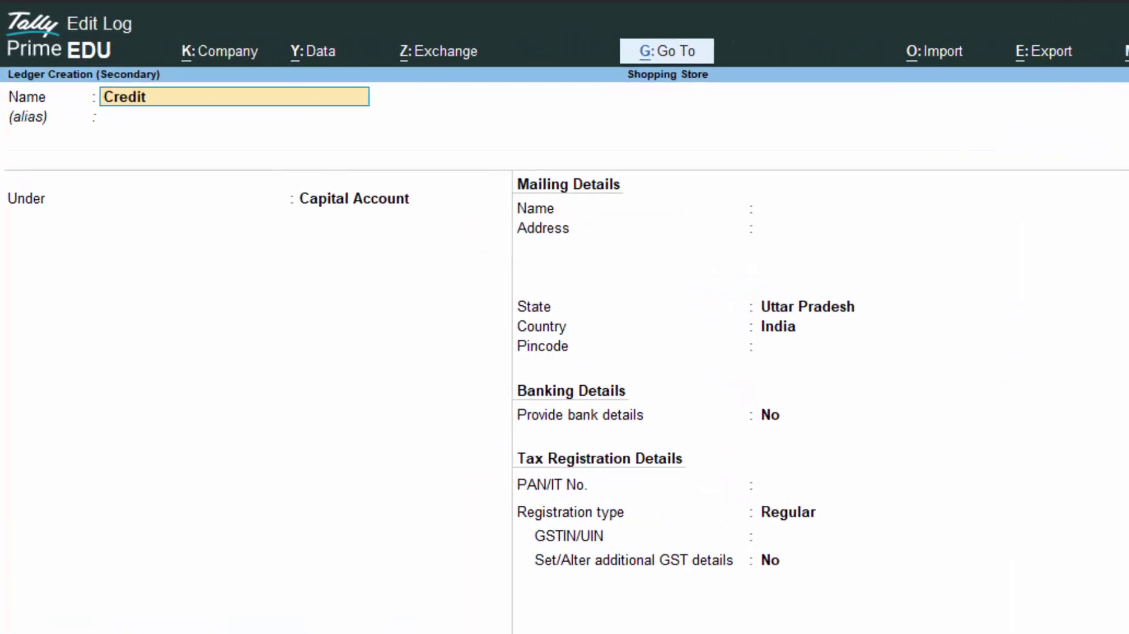
{"action": "type", "text": "or 1"}
{"action": "key", "text": "Return"}
{"action": "key", "text": "Return"}
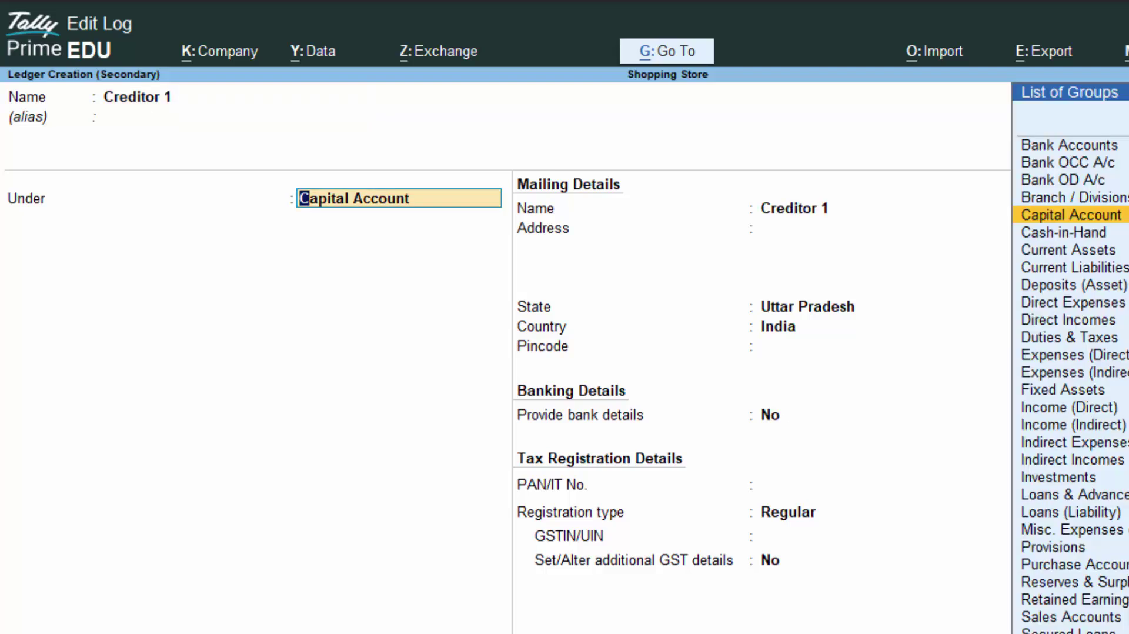
{"action": "type", "text": "S"}
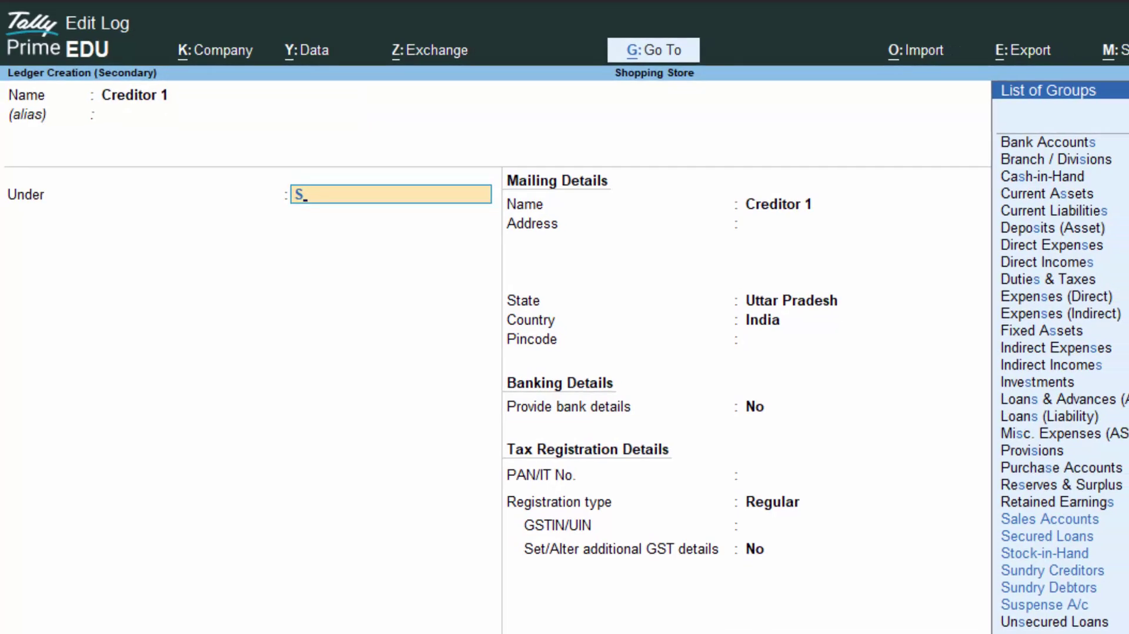
{"action": "key", "text": "Down"}
{"action": "key", "text": "Down"}
{"action": "key", "text": "Down"}
{"action": "key", "text": "Down"}
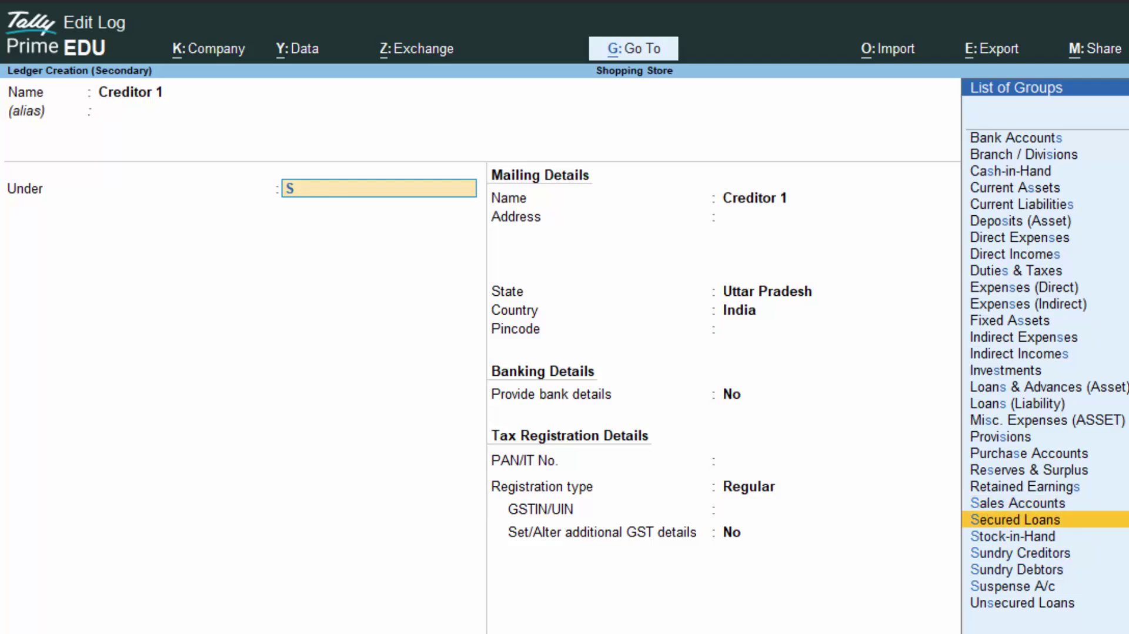
{"action": "key", "text": "Return"}
- Keep the creditor ledger's default bill-by-bill, mailing, banking and Regular tax registration details and save the ledger
{"action": "key", "text": "Return"}
{"action": "key", "text": "Return"}
{"action": "key", "text": "Return"}
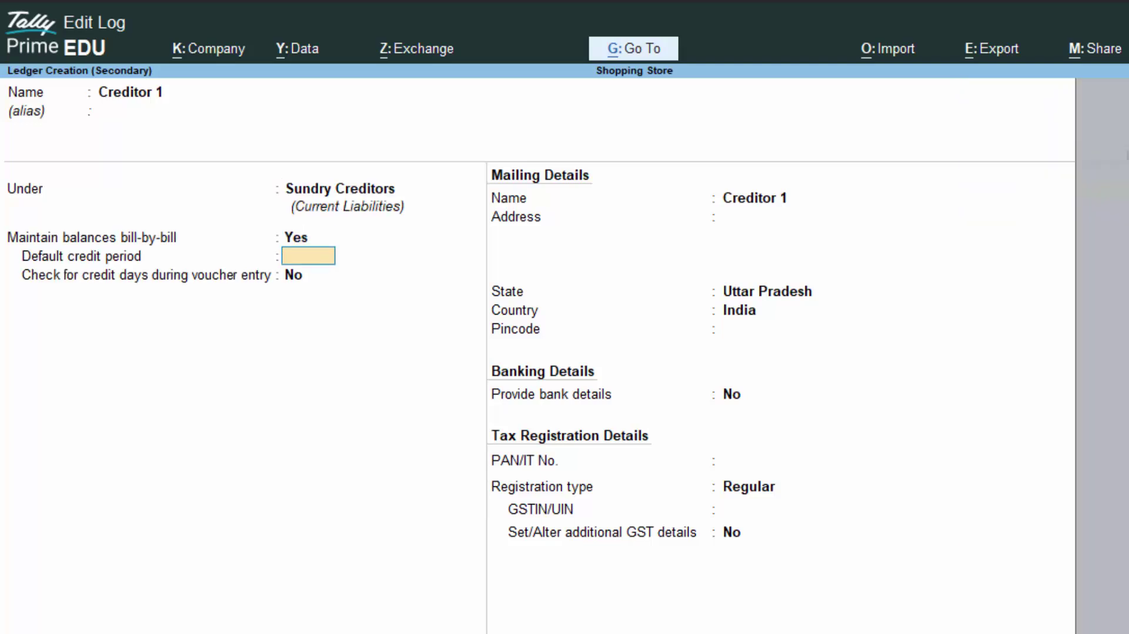
{"action": "key", "text": "Return"}
{"action": "key", "text": "Return"}
{"action": "key", "text": "Return"}
{"action": "key", "text": "Return"}
{"action": "key", "text": "Return"}
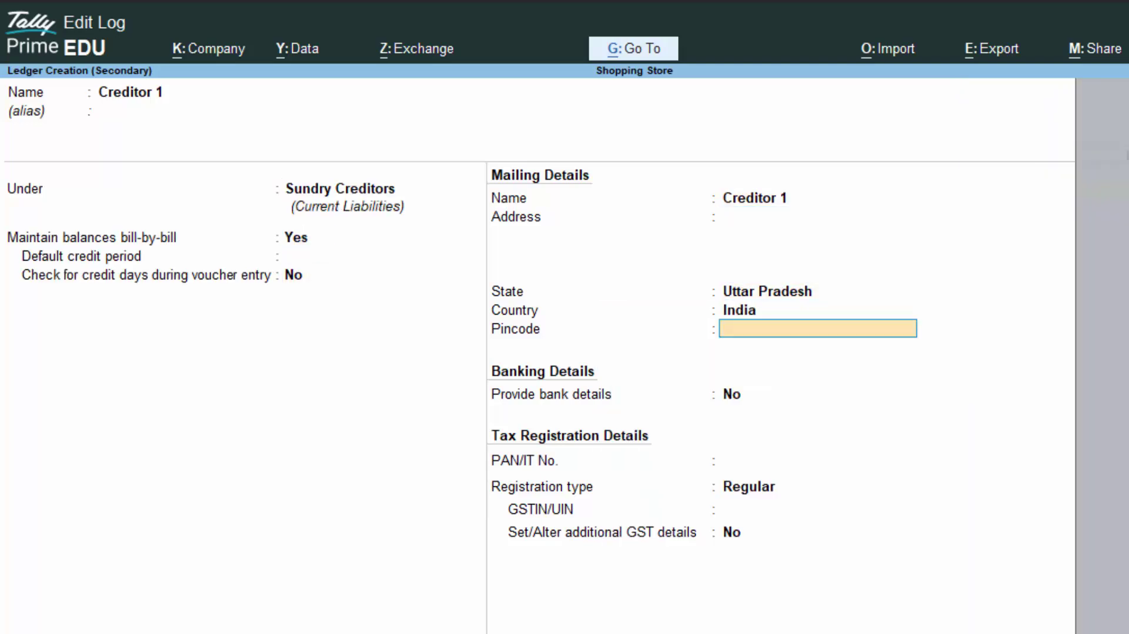
{"action": "key", "text": "Return"}
{"action": "key", "text": "Return"}
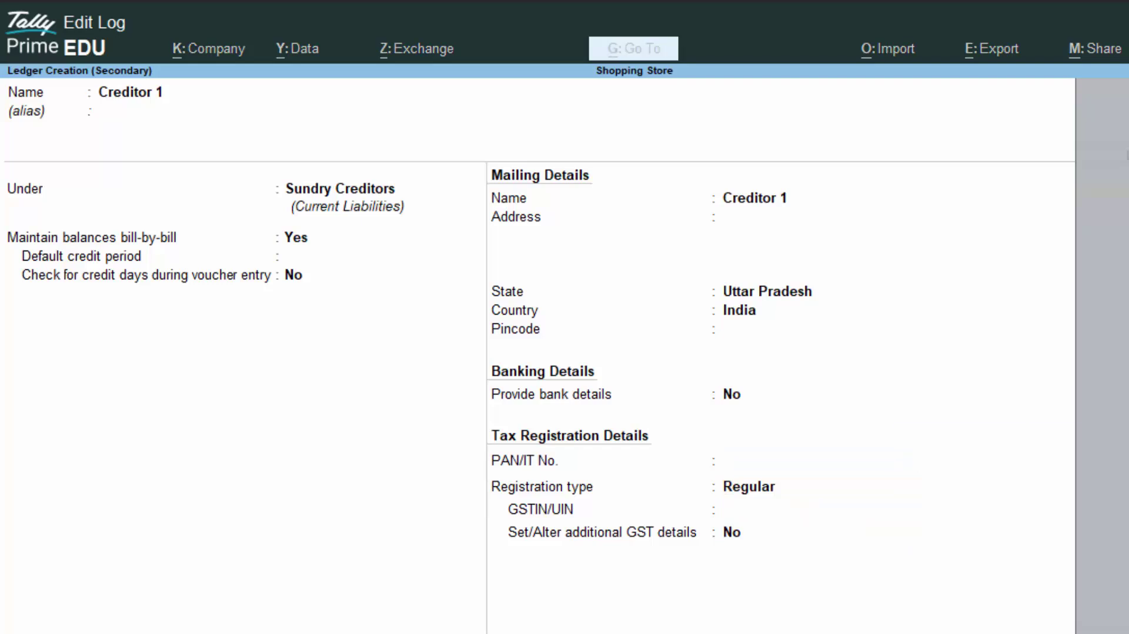
{"action": "key", "text": "Return"}
{"action": "key", "text": "Return"}
{"action": "key", "text": "Return"}
{"action": "key", "text": "Return"}
{"action": "key", "text": "Return"}
- Leave the receipt details blank, enter the supplier's GSTIN/UIN in the party details and keep Uttar Pradesh as place of supply
{"action": "key", "text": "Return"}
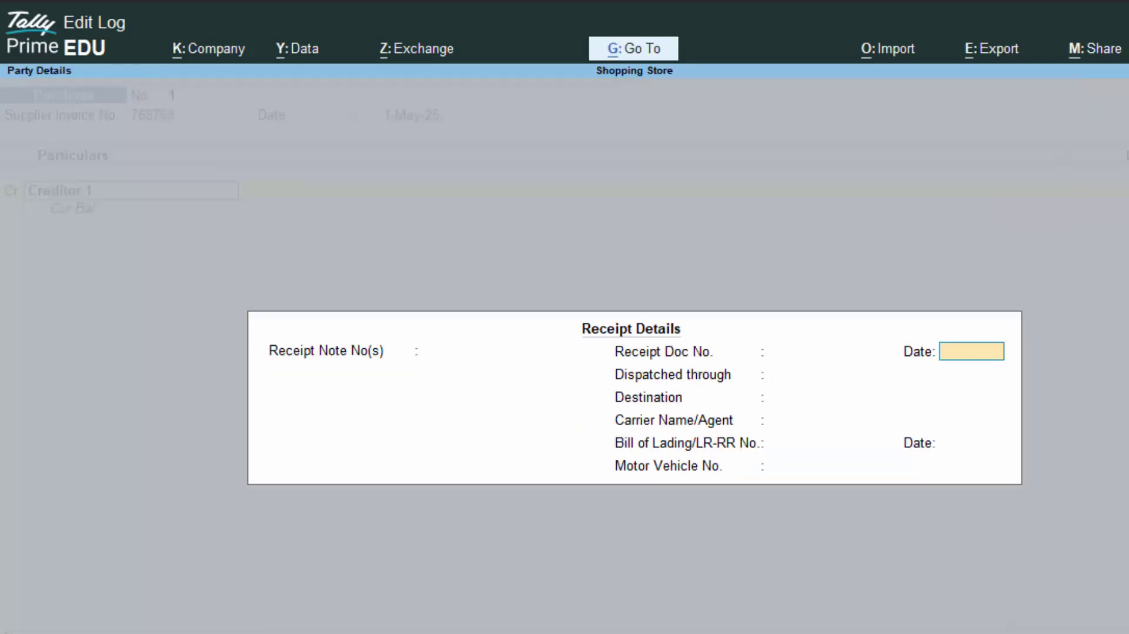
{"action": "key", "text": "Return"}
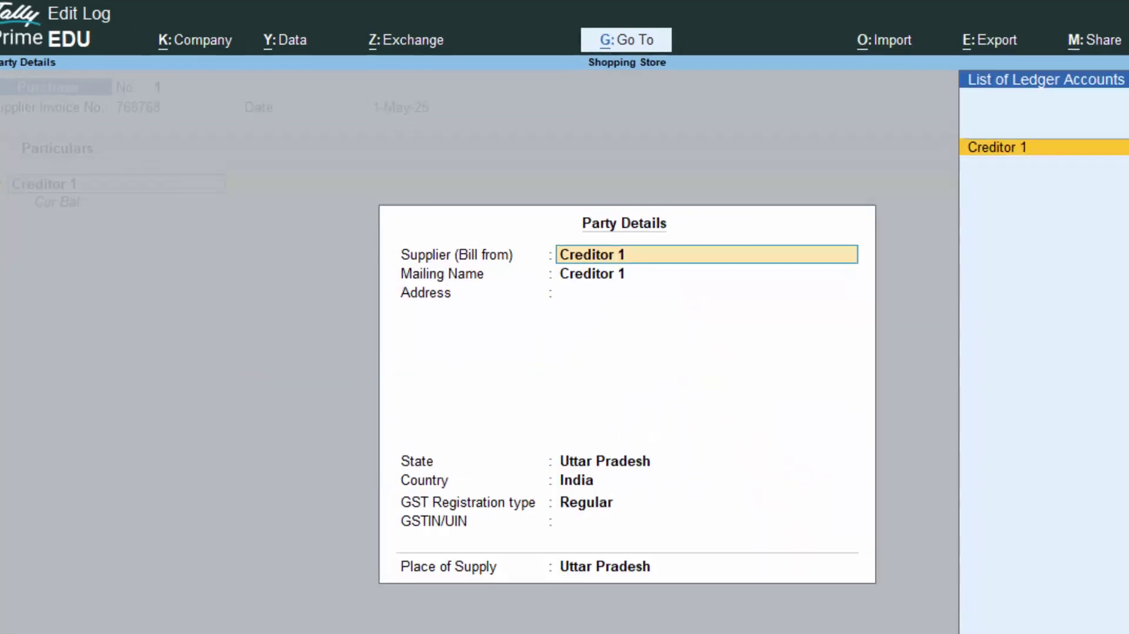
{"action": "key", "text": "Return"}
{"action": "key", "text": "Return"}
{"action": "key", "text": "Return"}
{"action": "key", "text": "Return"}
{"action": "key", "text": "Return"}
{"action": "key", "text": "Return"}
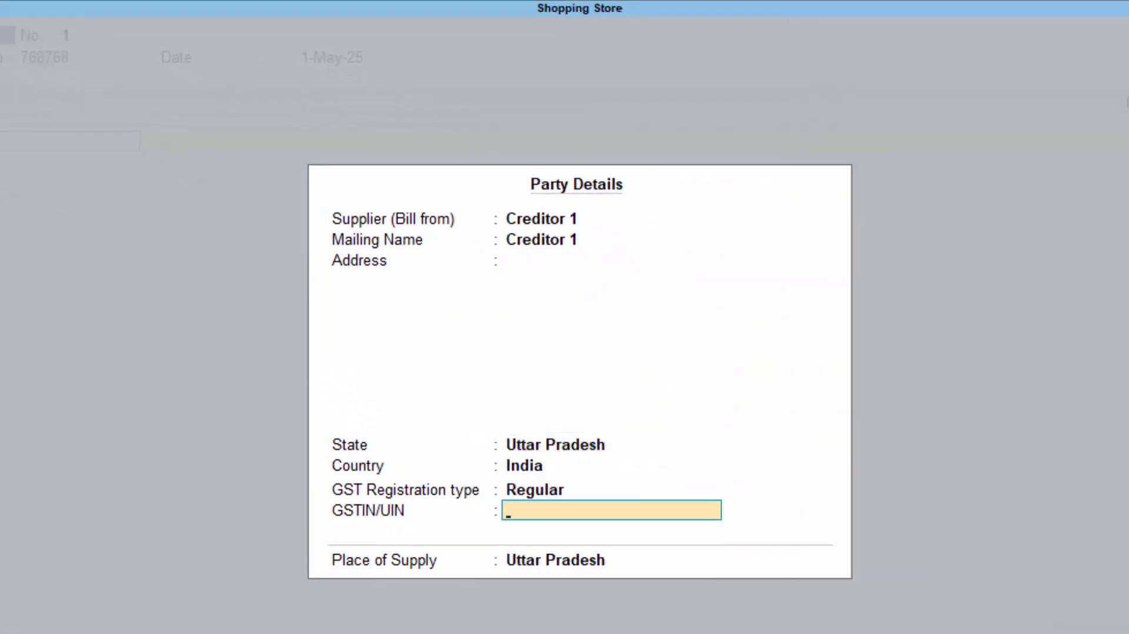
{"action": "type", "text": "FHFHFH8869"}
{"action": "key", "text": "Return"}
{"action": "key", "text": "Return"}
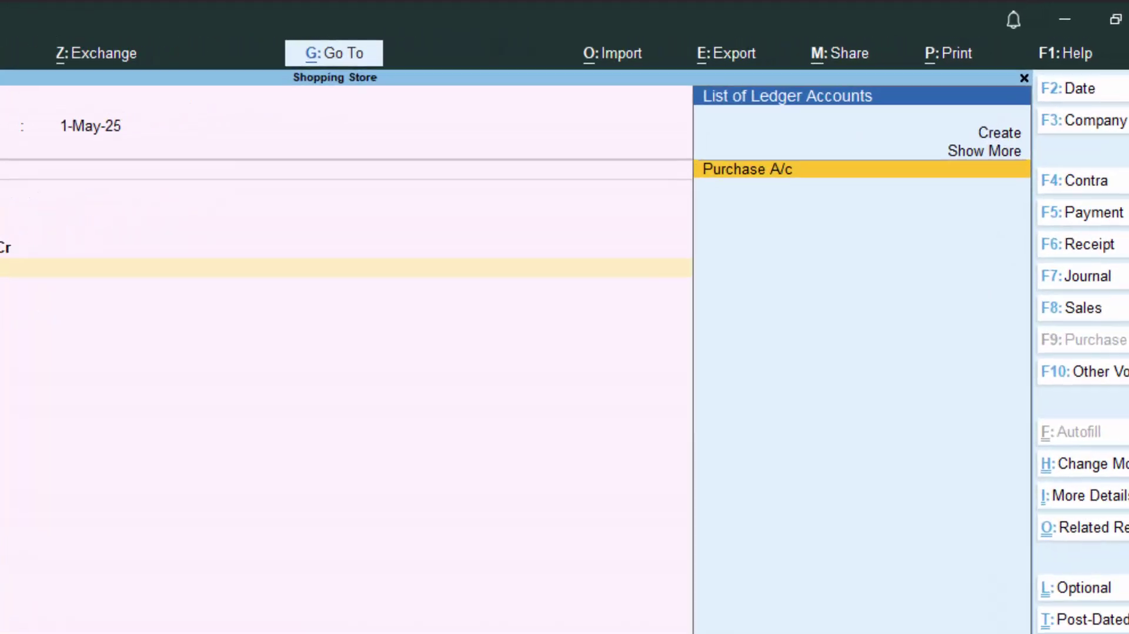
- Debit Purchase A/c and start a stock item named Item1 under Primary from its inventory allocations, leaving the alias blank
{"action": "key", "text": "Return"}
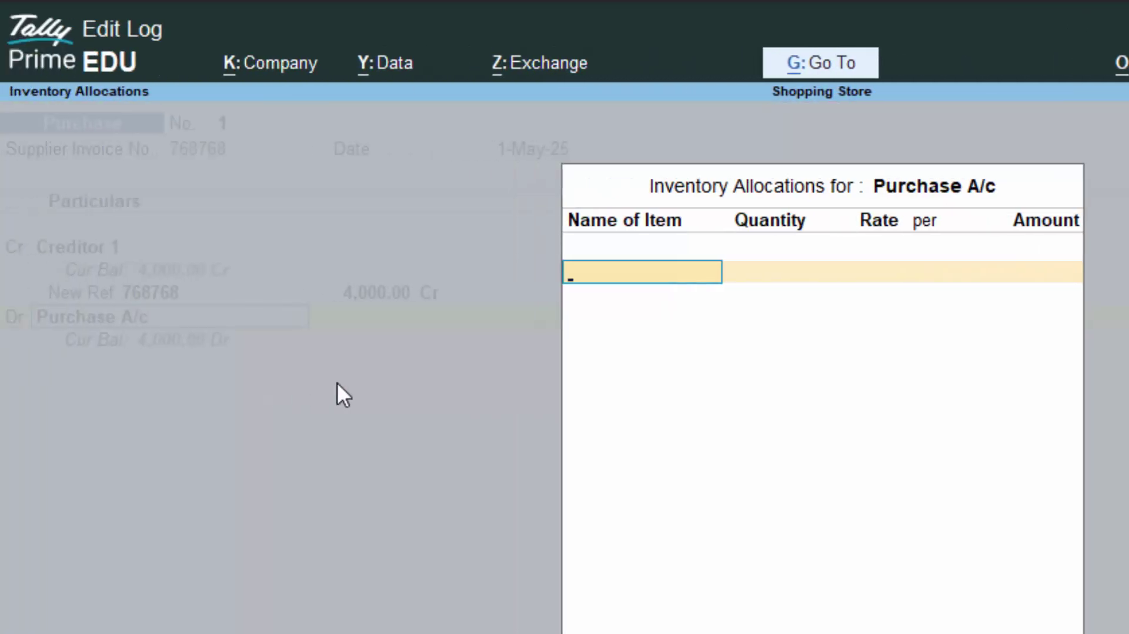
{"action": "key", "text": "alt+c"}
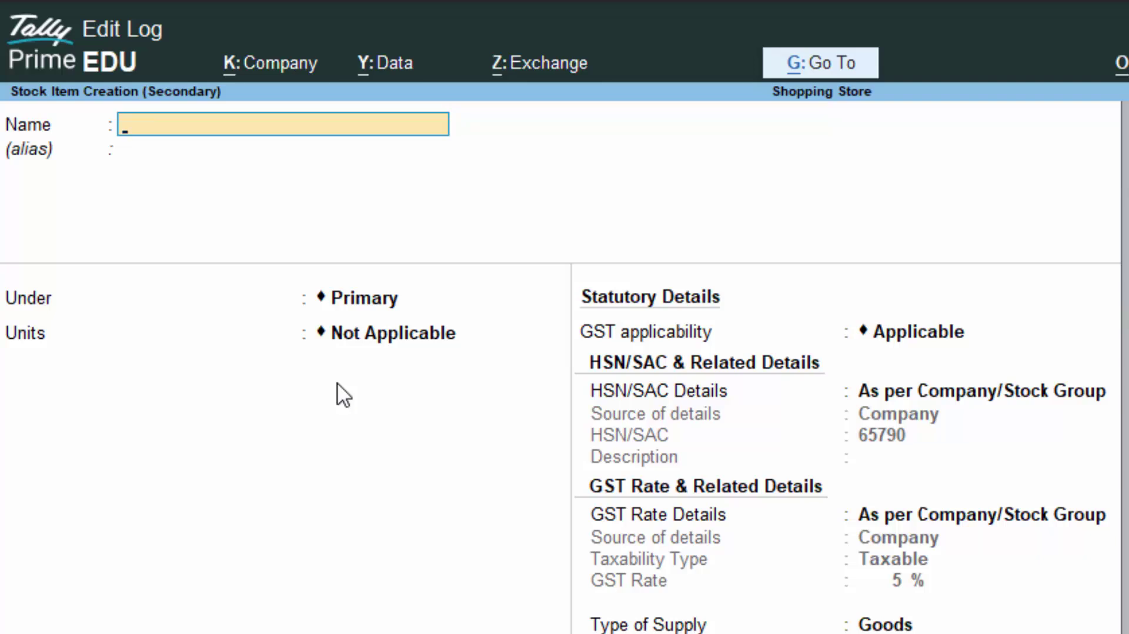
{"action": "type", "text": "Item"}
{"action": "key", "text": "Return"}
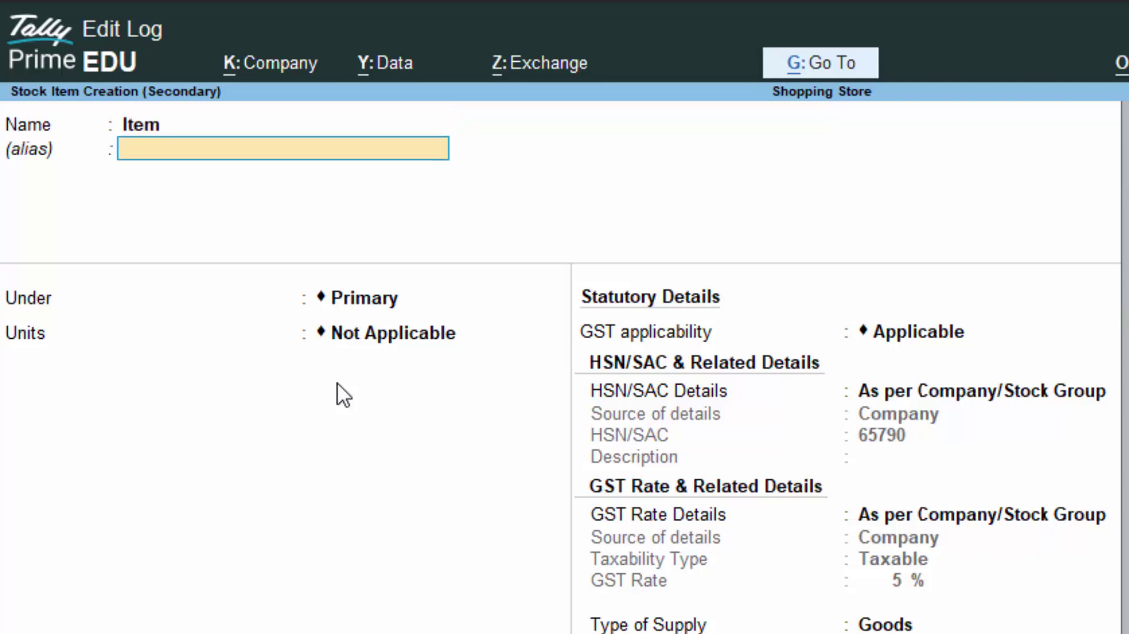
{"action": "key", "text": "BackSpace"}
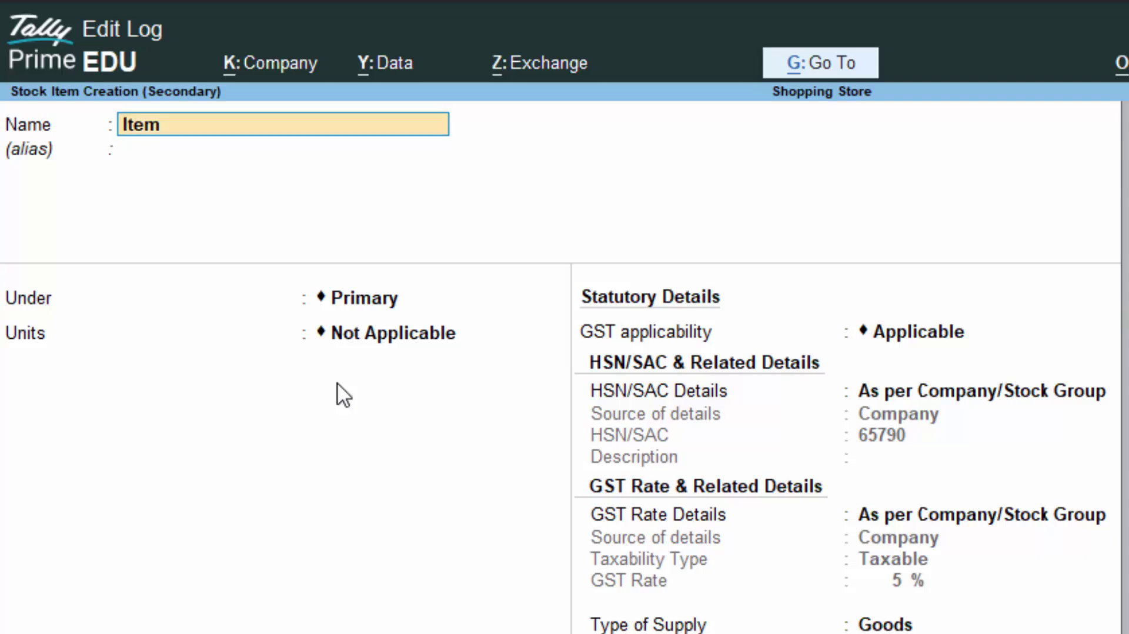
{"action": "type", "text": "1"}
{"action": "key", "text": "Return"}
{"action": "key", "text": "Return"}
{"action": "key", "text": "Return"}
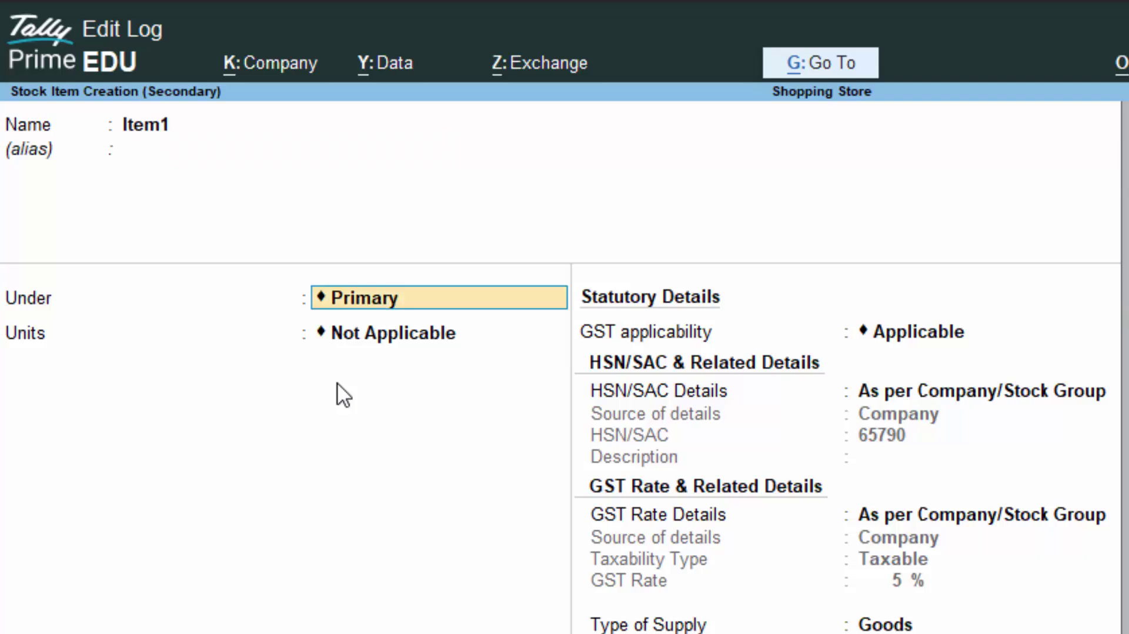
- Create a simple unit with symbol nos, formal name Numbers, UQC NOS-NUMBERS and 0 decimal places for Item1
{"action": "key", "text": "Up"}
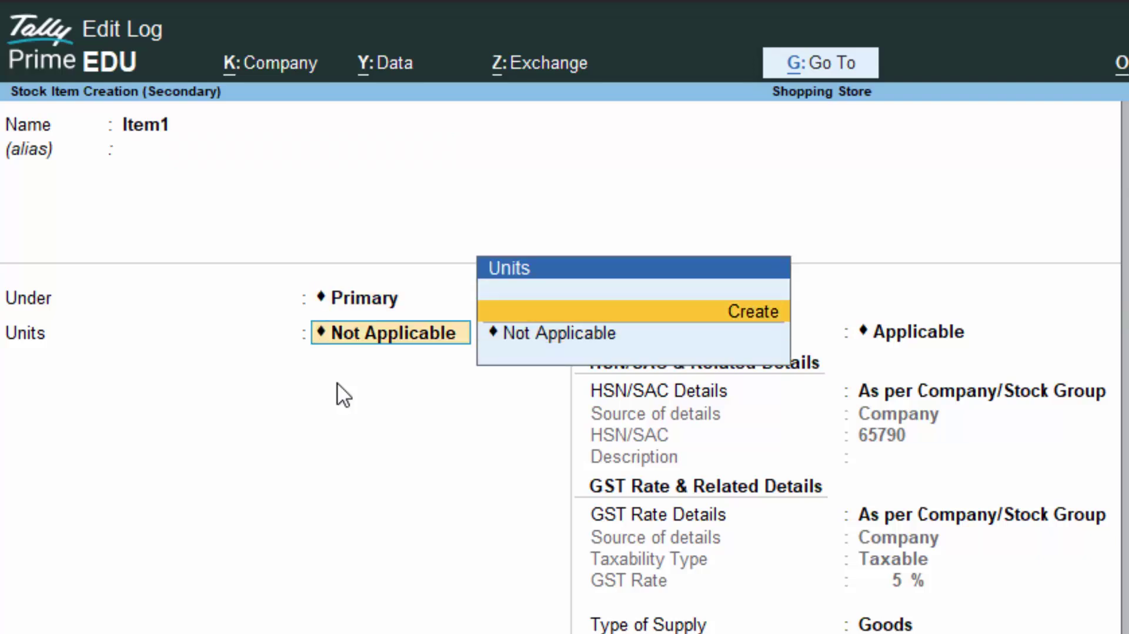
{"action": "key", "text": "Return"}
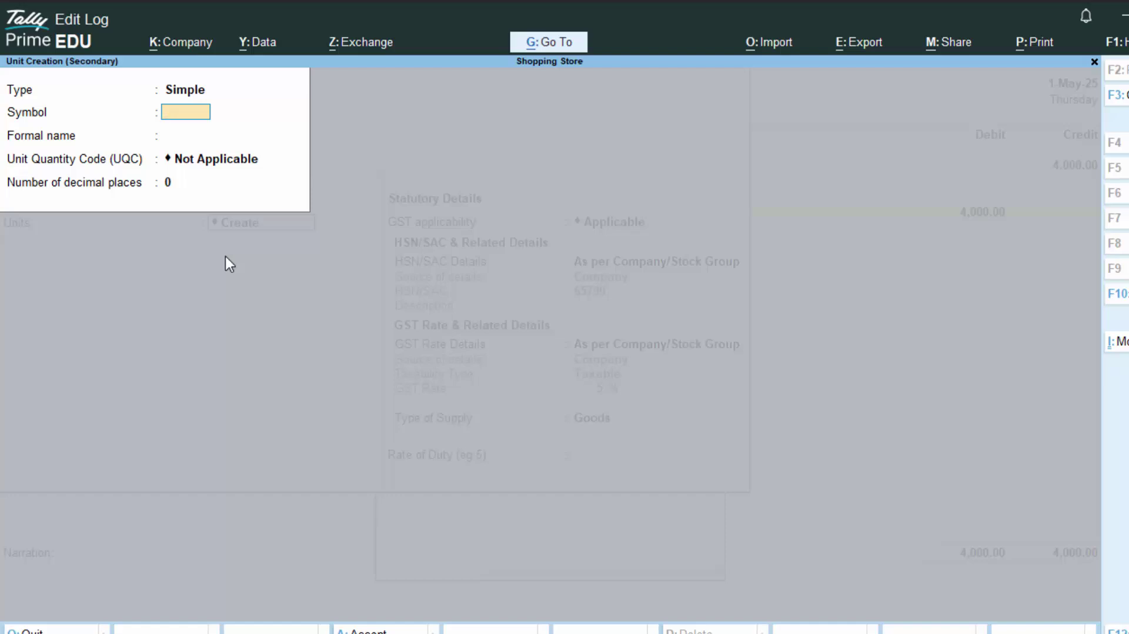
{"action": "type", "text": "nos"}
{"action": "key", "text": "Return"}
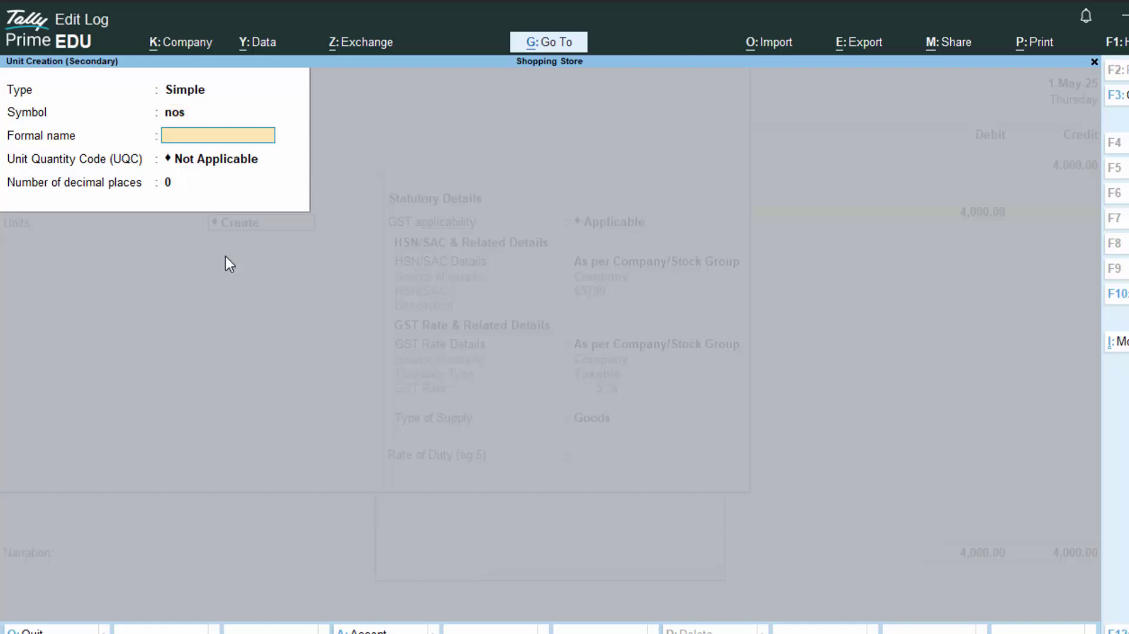
{"action": "type", "text": "Numbers"}
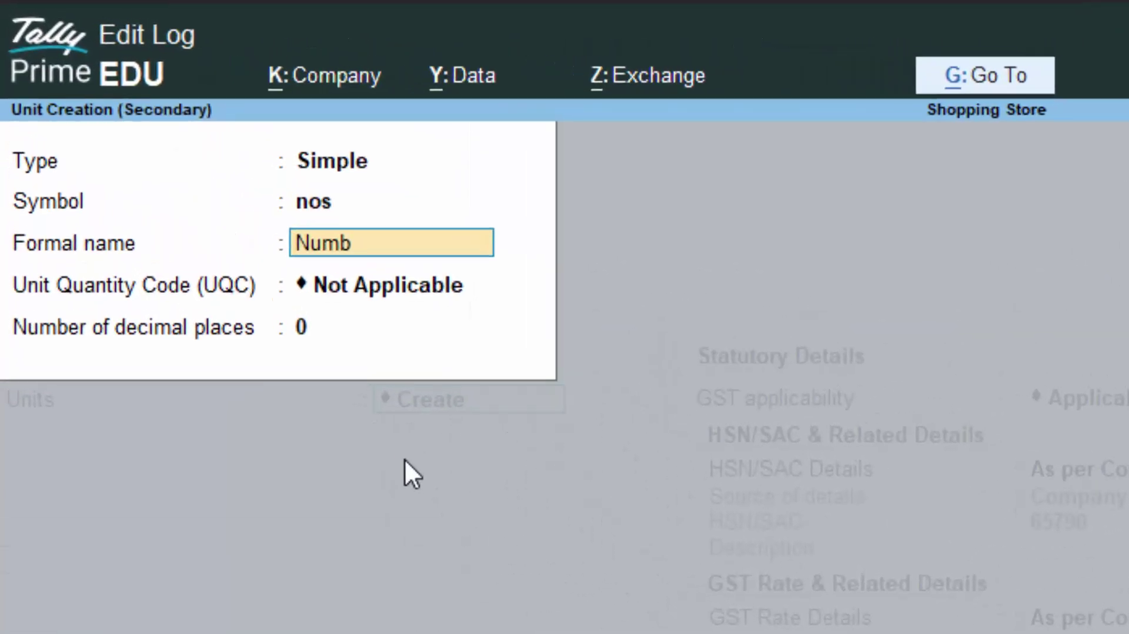
{"action": "key", "text": "Return"}
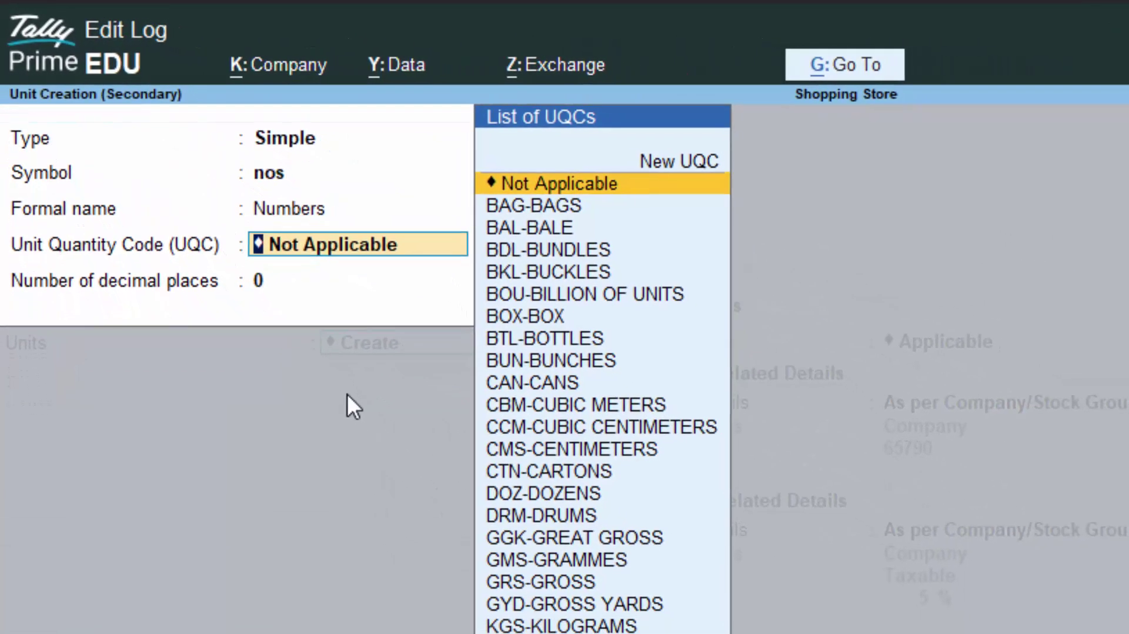
{"action": "type", "text": "n"}
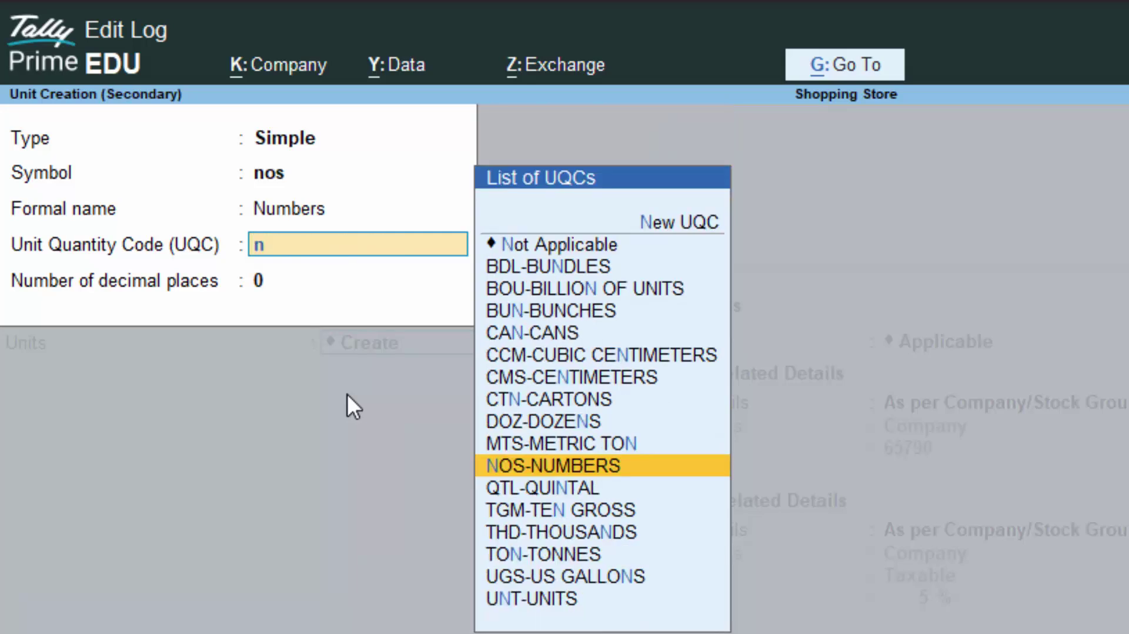
{"action": "key", "text": "Return"}
{"action": "key", "text": "Return"}
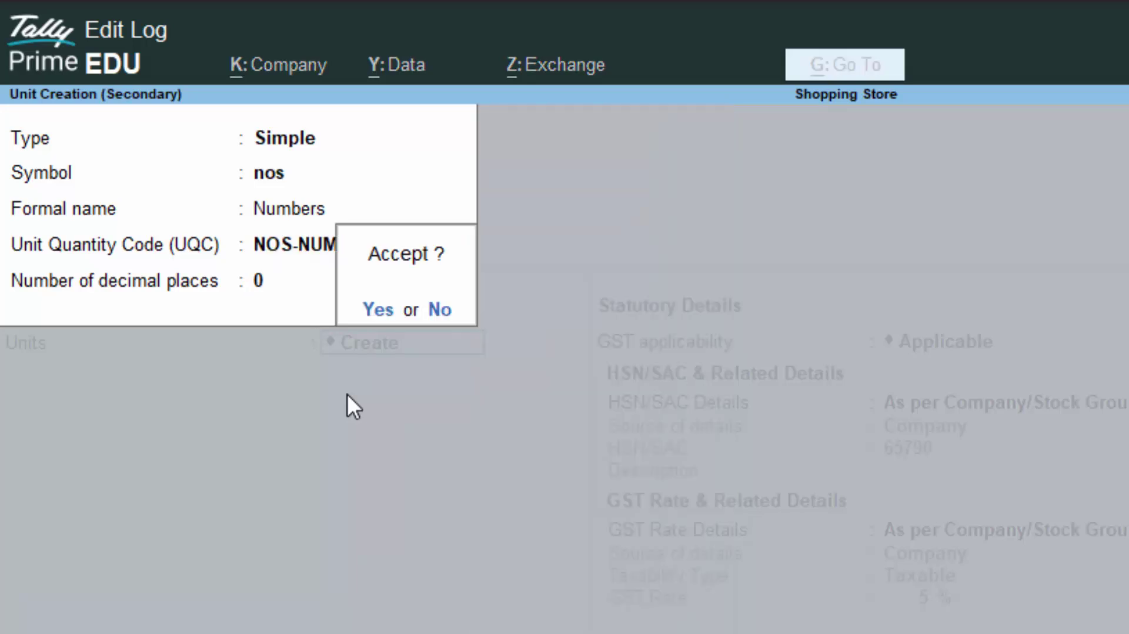
{"action": "key", "text": "Return"}
- Keep Item1's default GST, HSN/SAC and Goods supply details, leave the rate of duty blank and save the stock item
{"action": "key", "text": "Return"}
{"action": "key", "text": "Return"}
{"action": "key", "text": "Return"}
{"action": "key", "text": "Return"}
{"action": "key", "text": "Return"}
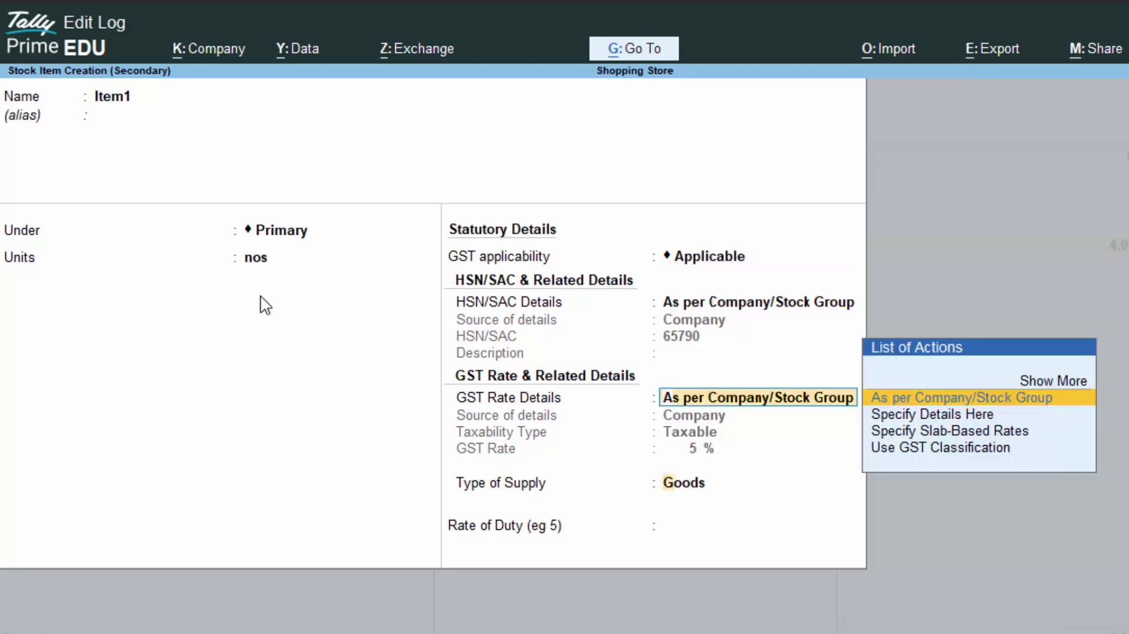
{"action": "key", "text": "Return"}
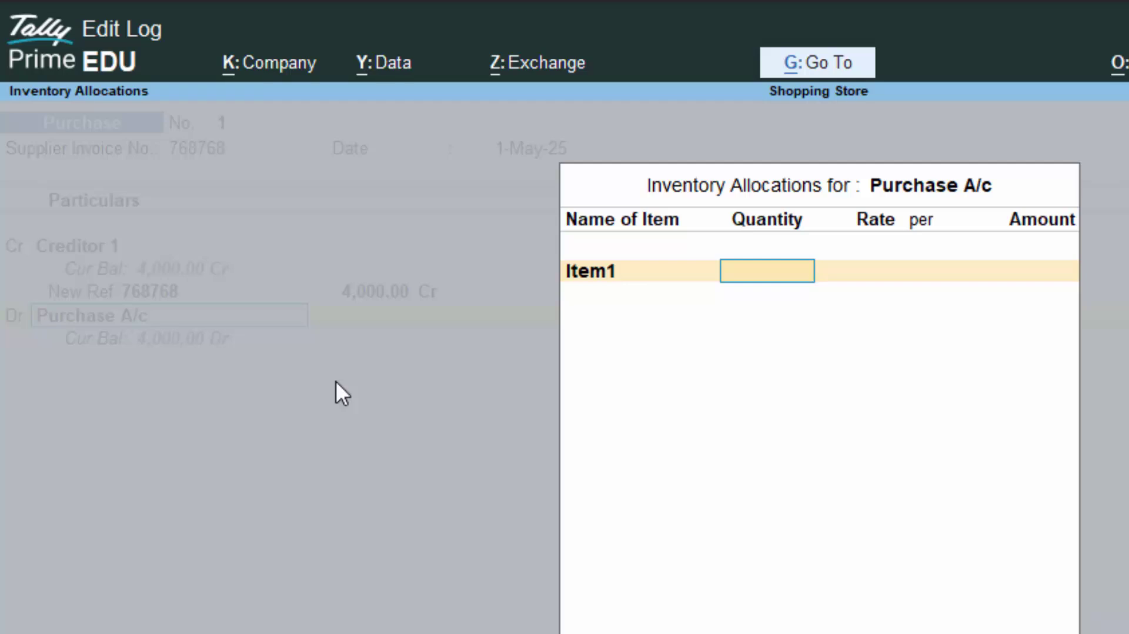
- Allocate 5 nos of Item1 at a rate of 200 per nos to Purchase A/c
{"action": "type", "text": "3"}
{"action": "key", "text": "Return"}
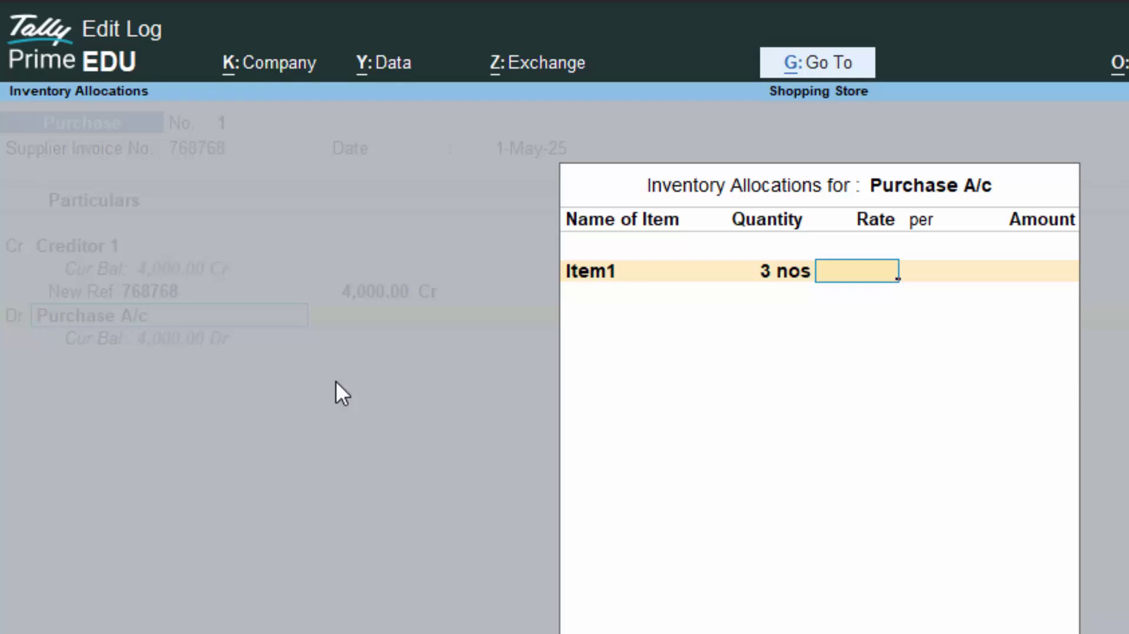
{"action": "key", "text": "BackSpace"}
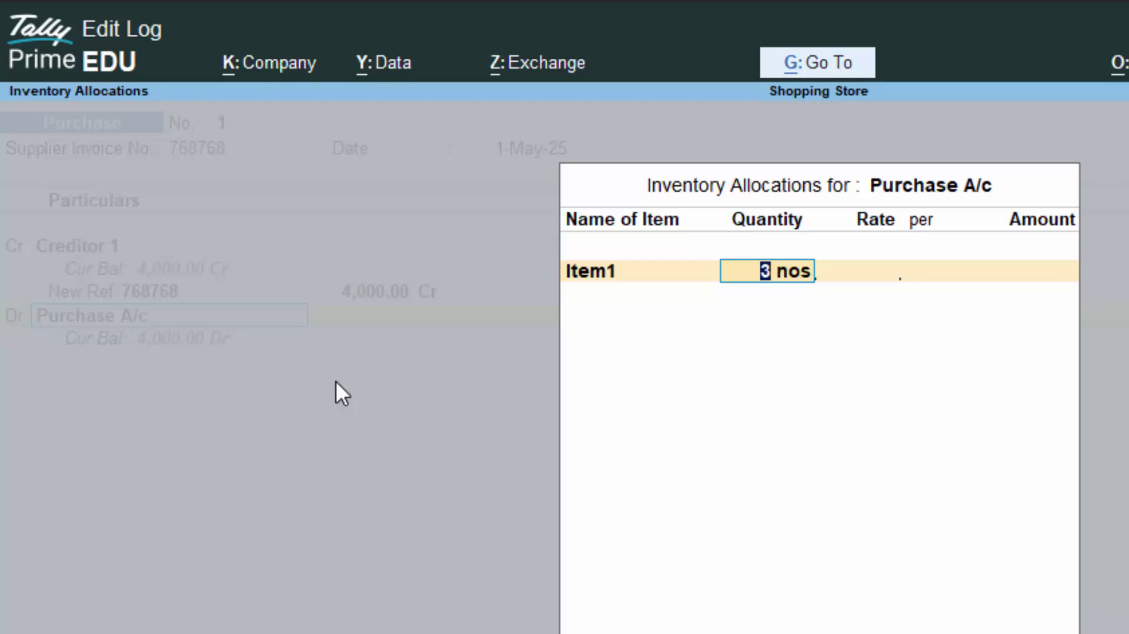
{"action": "type", "text": "4"}
{"action": "key", "text": "BackSpace"}
{"action": "type", "text": "5"}
{"action": "key", "text": "Return"}
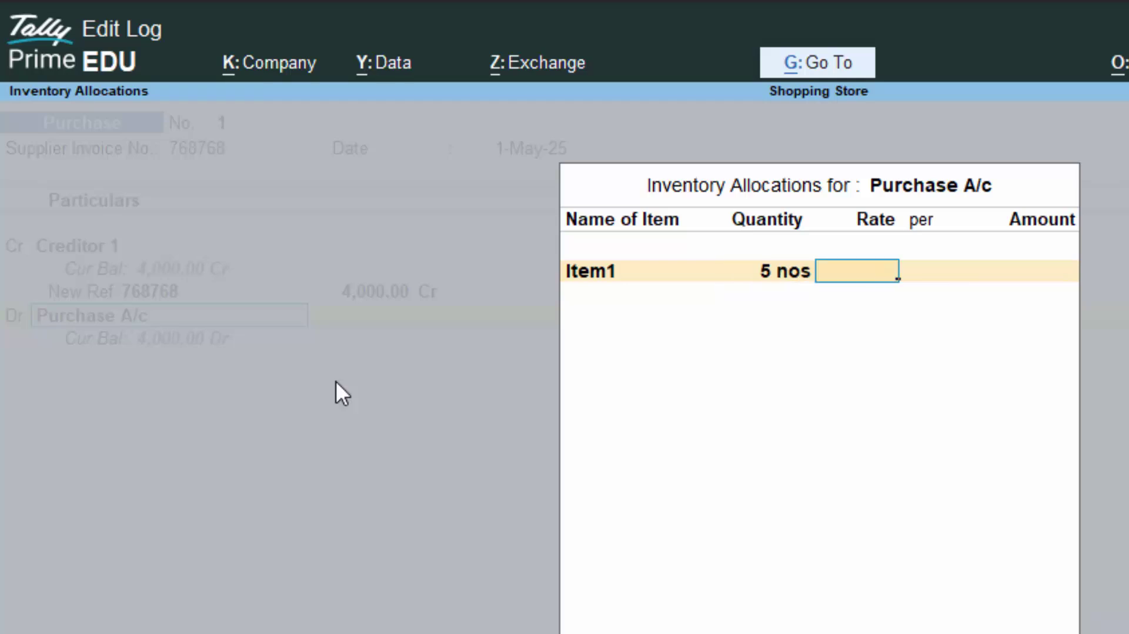
{"action": "type", "text": "2000"}
{"action": "key", "text": "BackSpace"}
{"action": "key", "text": "Return"}
{"action": "key", "text": "Return"}
{"action": "key", "text": "Return"}
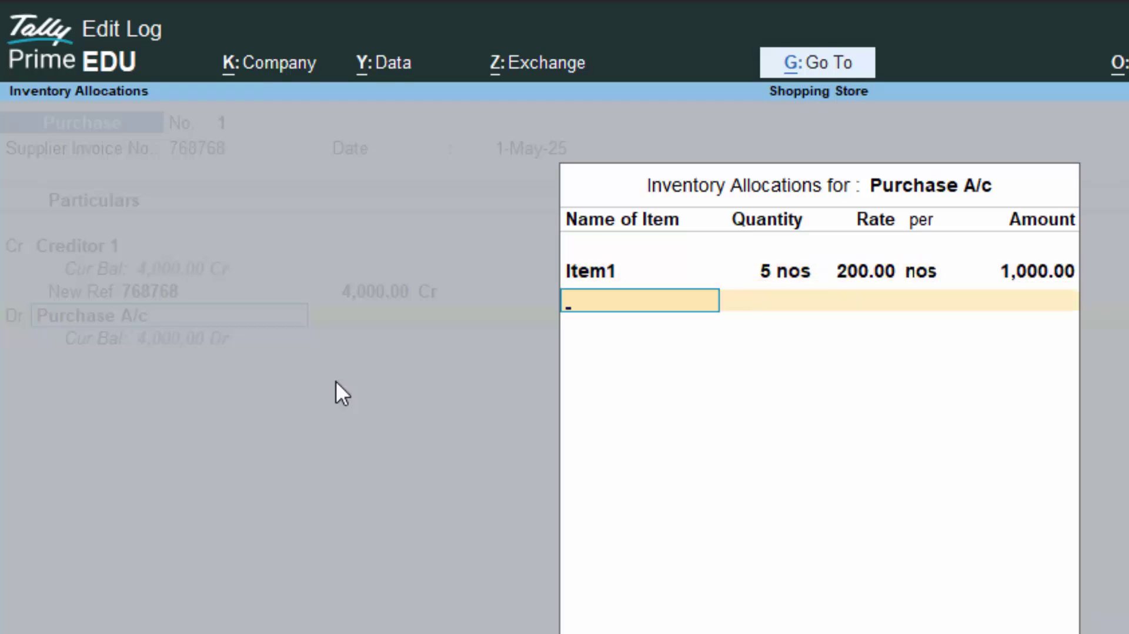
- Start a second stock item named Item 2 under Primary with nos as its unit, leaving the alias blank
{"action": "key", "text": "alt+c"}
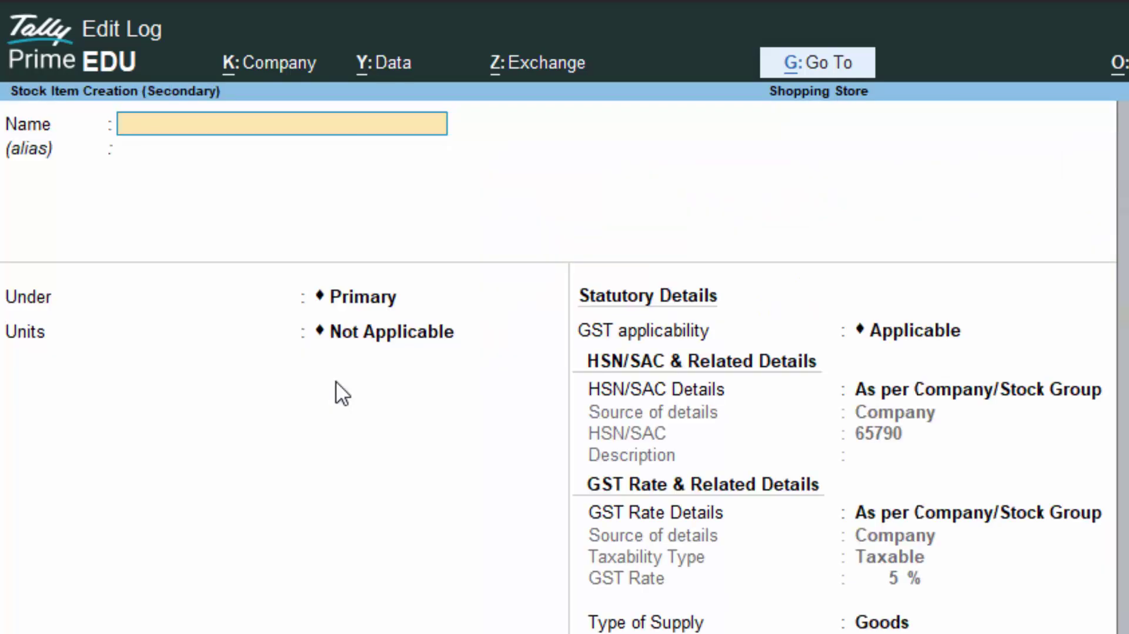
{"action": "type", "text": "Item 2"}
{"action": "key", "text": "Return"}
{"action": "key", "text": "Return"}
{"action": "key", "text": "Return"}
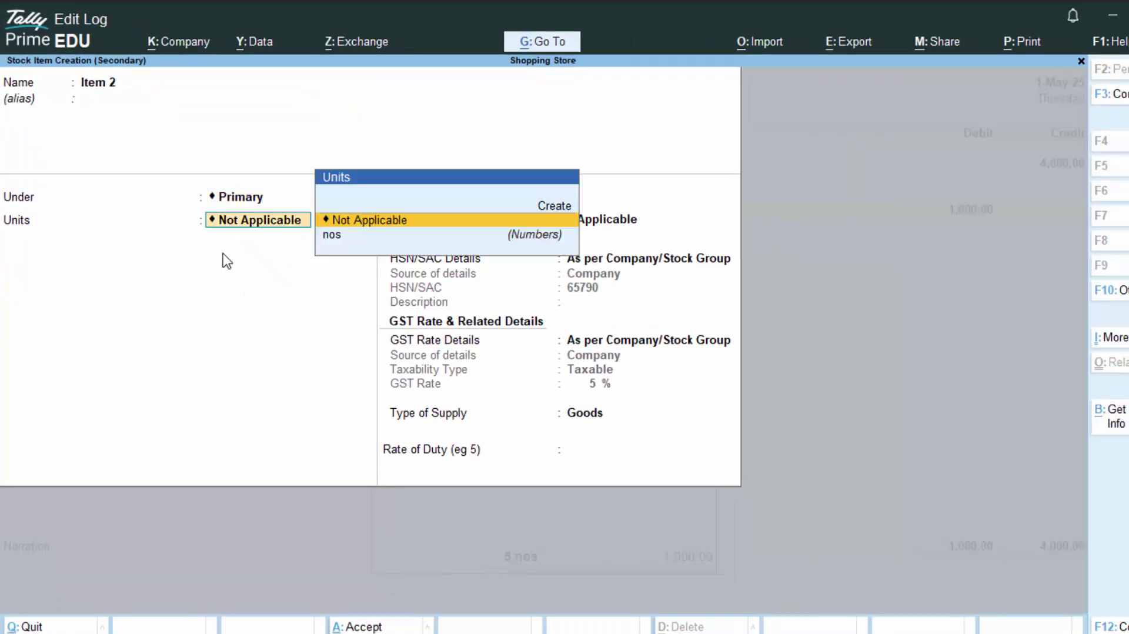
{"action": "key", "text": "Down"}
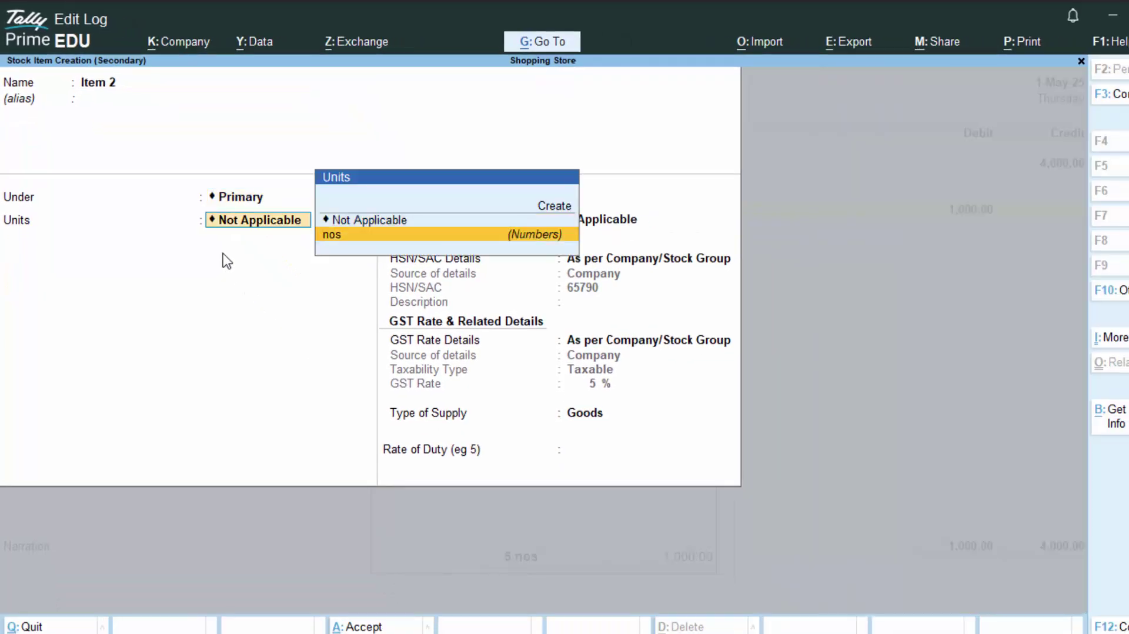
{"action": "key", "text": "Return"}
- Keep Item 2's default GST and HSN/SAC details, leave the rate of duty blank and save the stock item
{"action": "key", "text": "Return"}
{"action": "key", "text": "Return"}
{"action": "key", "text": "Return"}
{"action": "key", "text": "Return"}
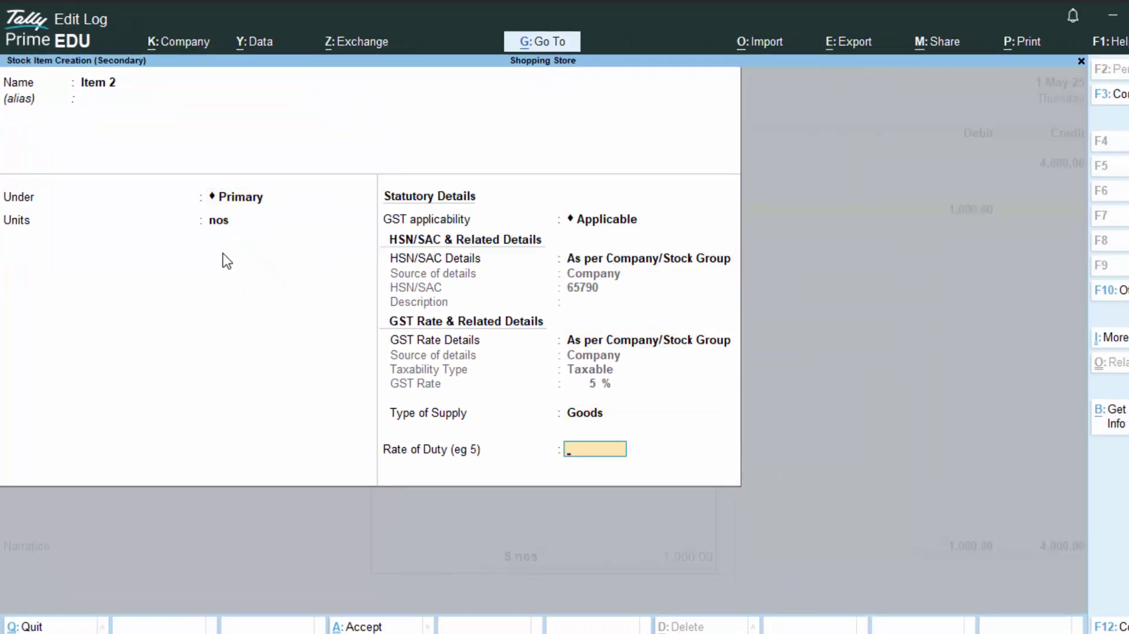
{"action": "key", "text": "Return"}
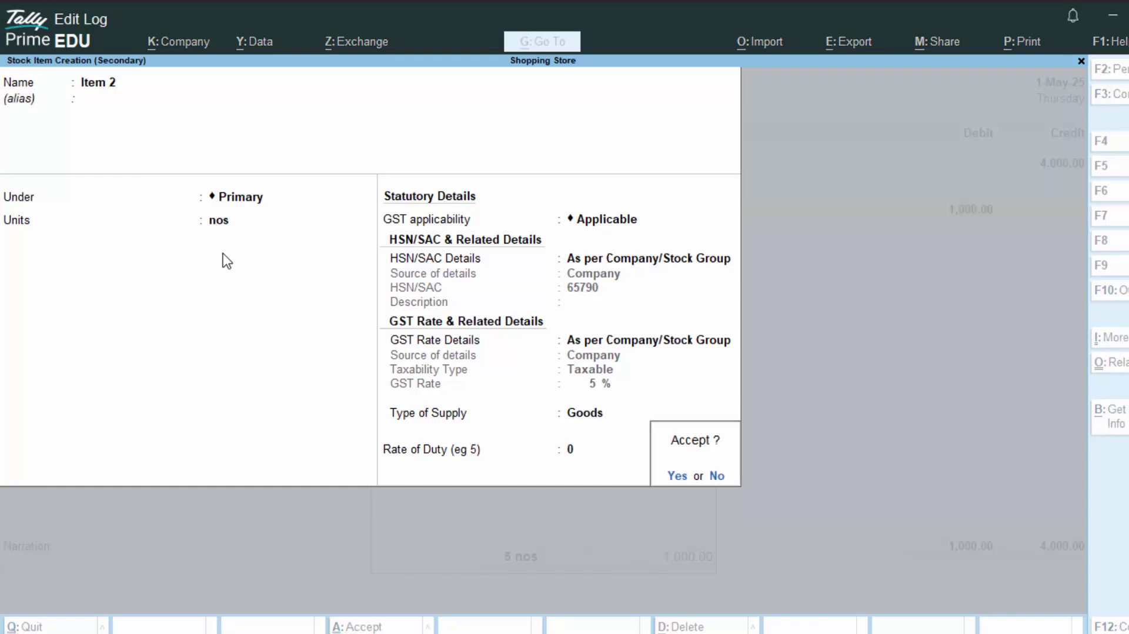
{"action": "key", "text": "Return"}
- Allocate 5 nos of Item 2 at a rate of 200 per nos and finish the inventory allocations
{"action": "type", "text": "5"}
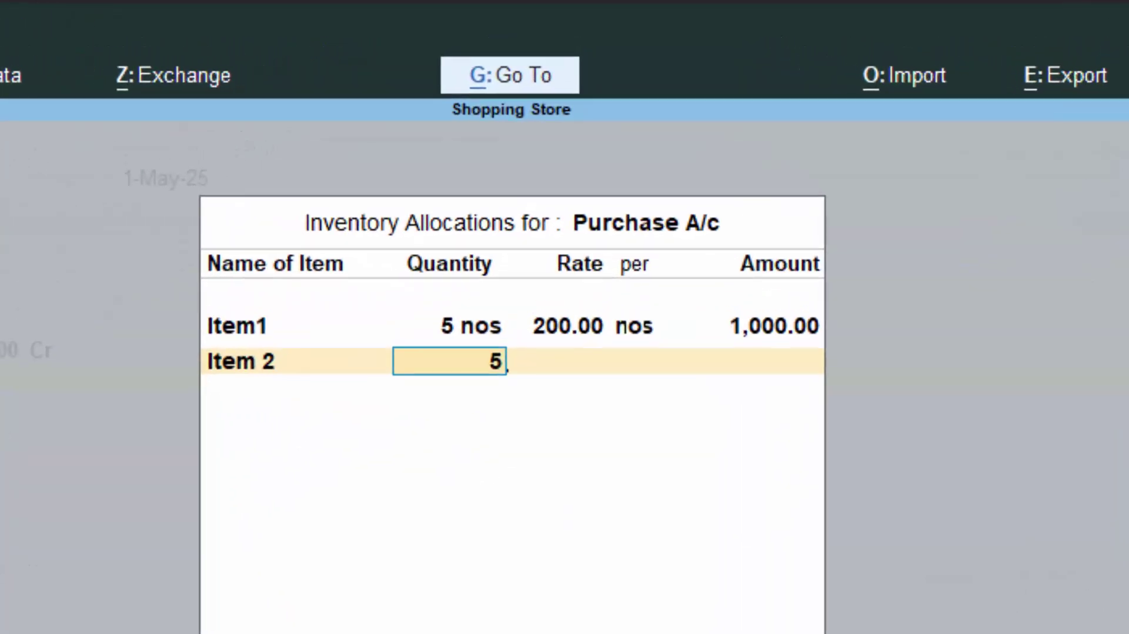
{"action": "key", "text": "Return"}
{"action": "type", "text": "200"}
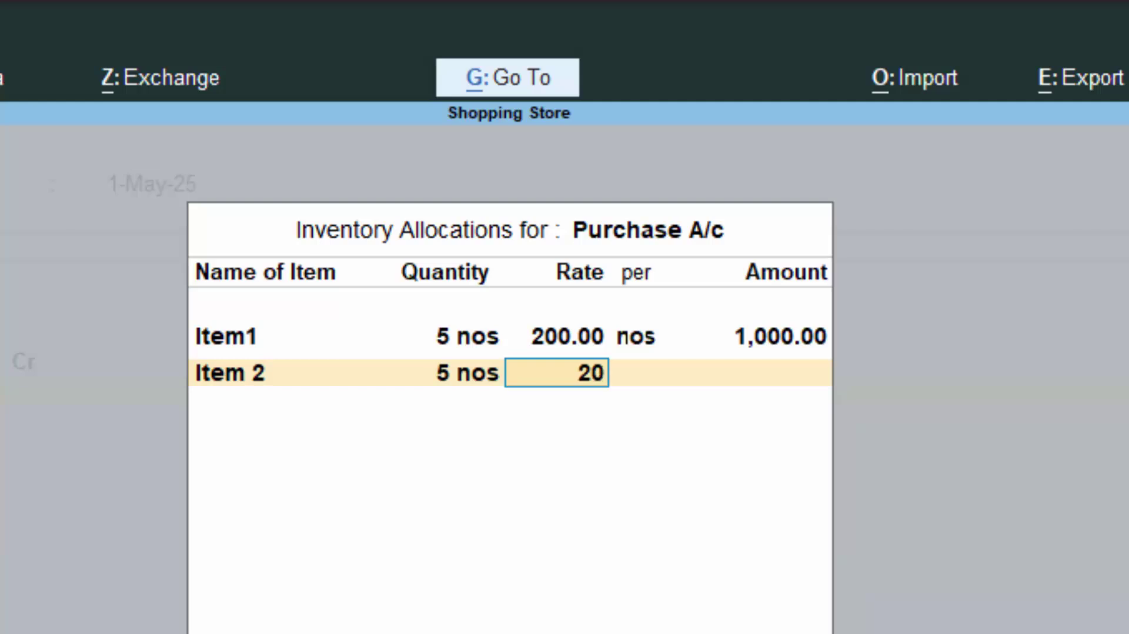
{"action": "key", "text": "Return"}
{"action": "key", "text": "Return"}
{"action": "key", "text": "Return"}
{"action": "key", "text": "Return"}
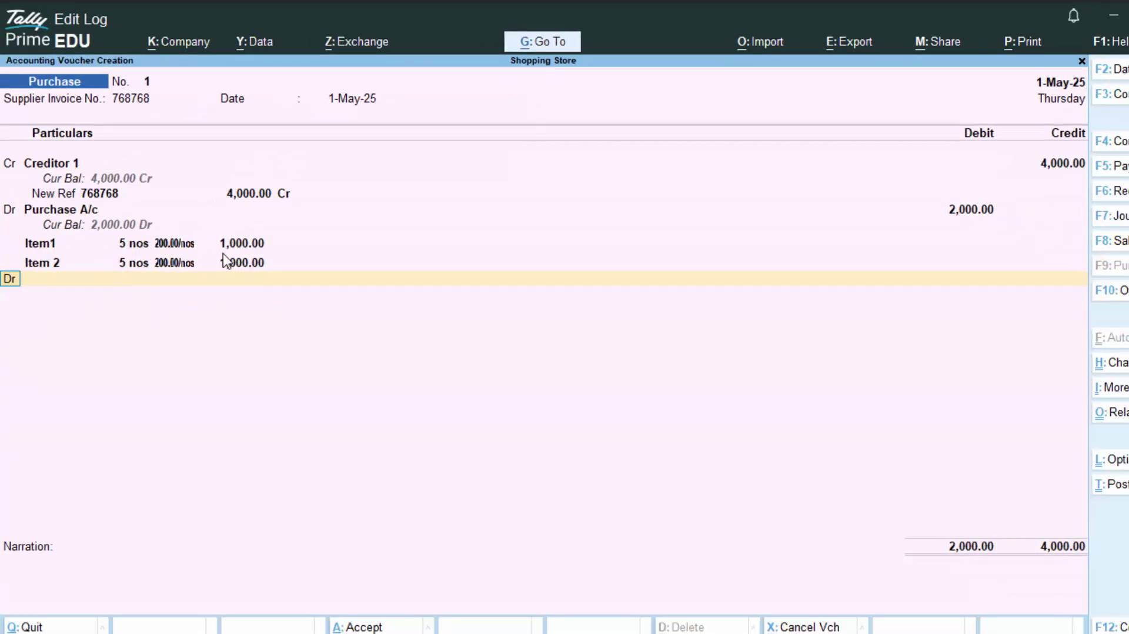
- Debit Purchase A/c a second time for the remaining 2,000, leave the narration blank and save the purchase voucher
{"action": "key", "text": "Return"}
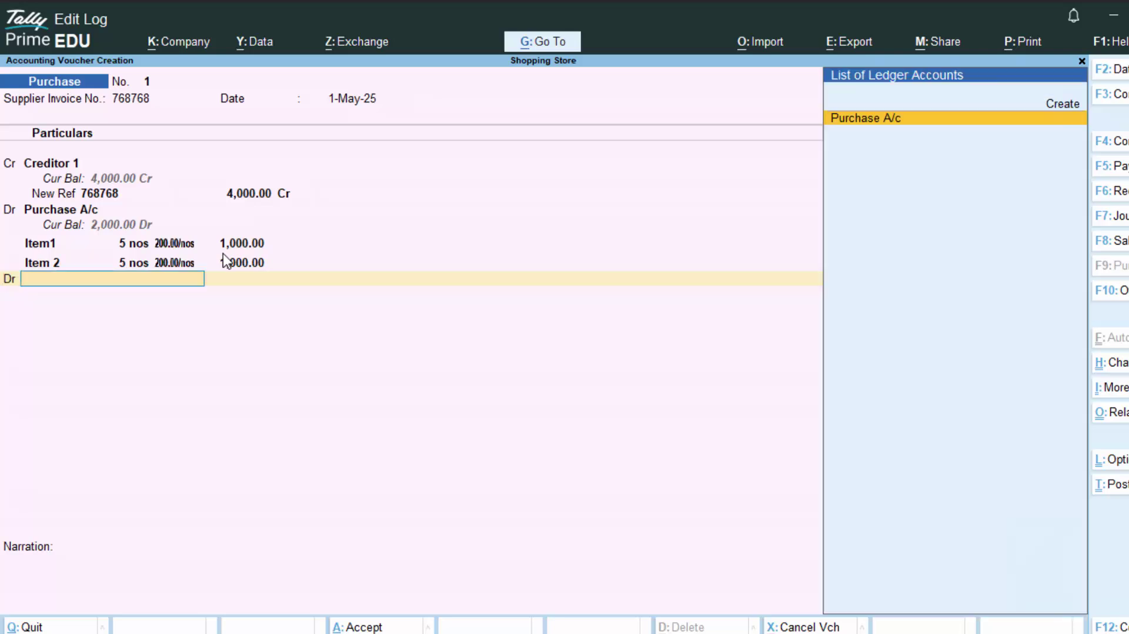
{"action": "key", "text": "Return"}
{"action": "key", "text": "Return"}
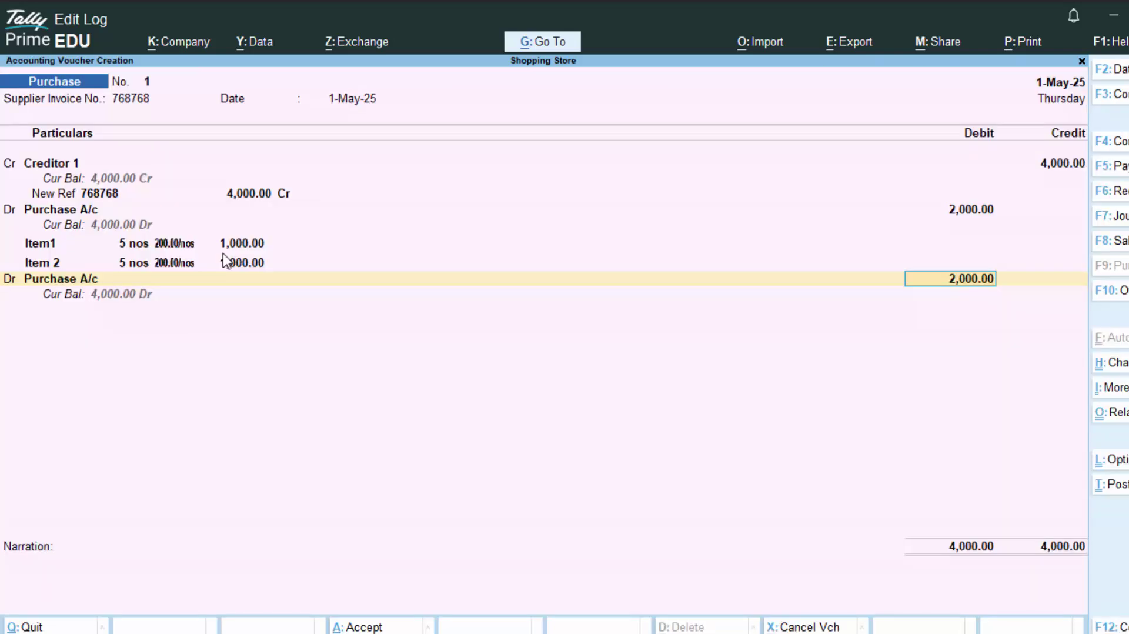
{"action": "key", "text": "Return"}
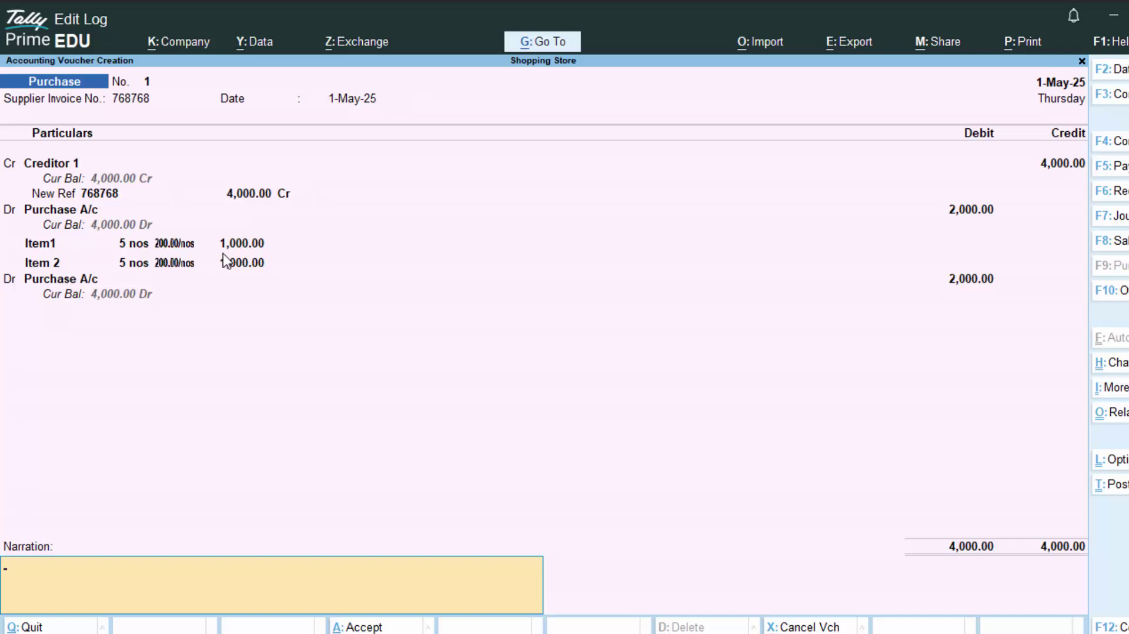
{"action": "key", "text": "Return"}
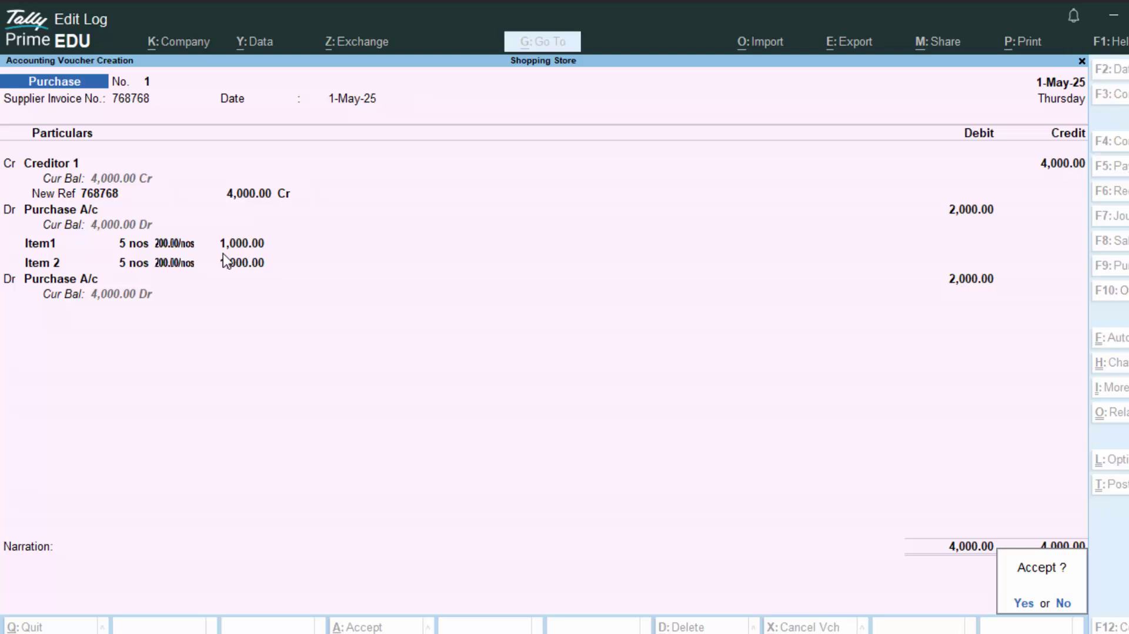
{"action": "key", "text": "Return"}
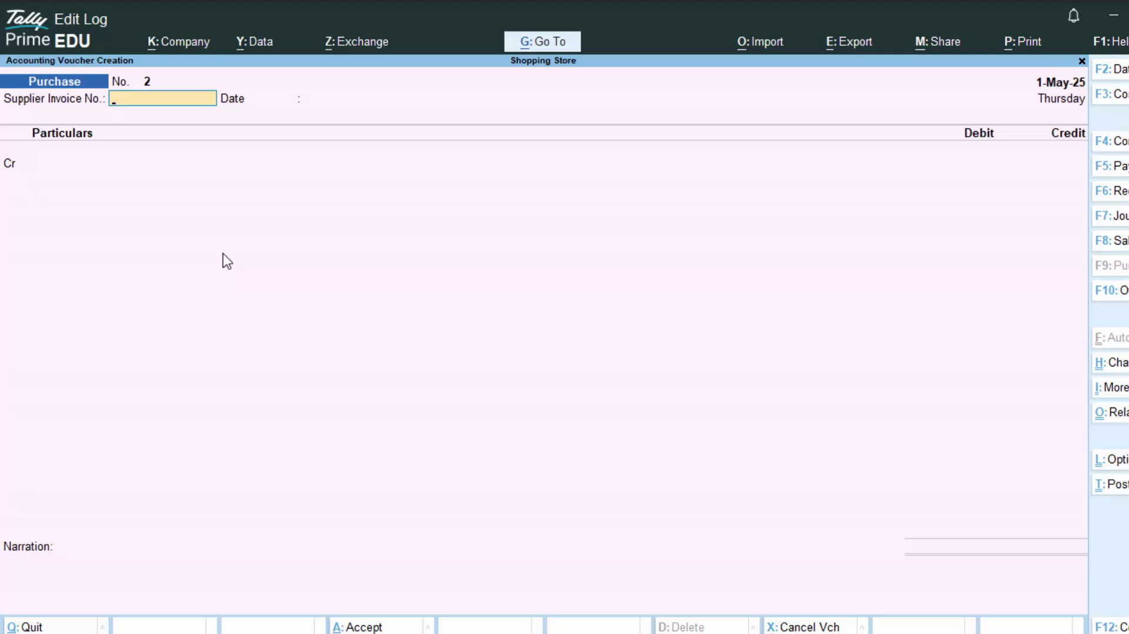
- Leave voucher entry and open the Creditor 1 purchase voucher from the Day Book
{"action": "key", "text": "Escape"}
{"action": "key", "text": "Return"}
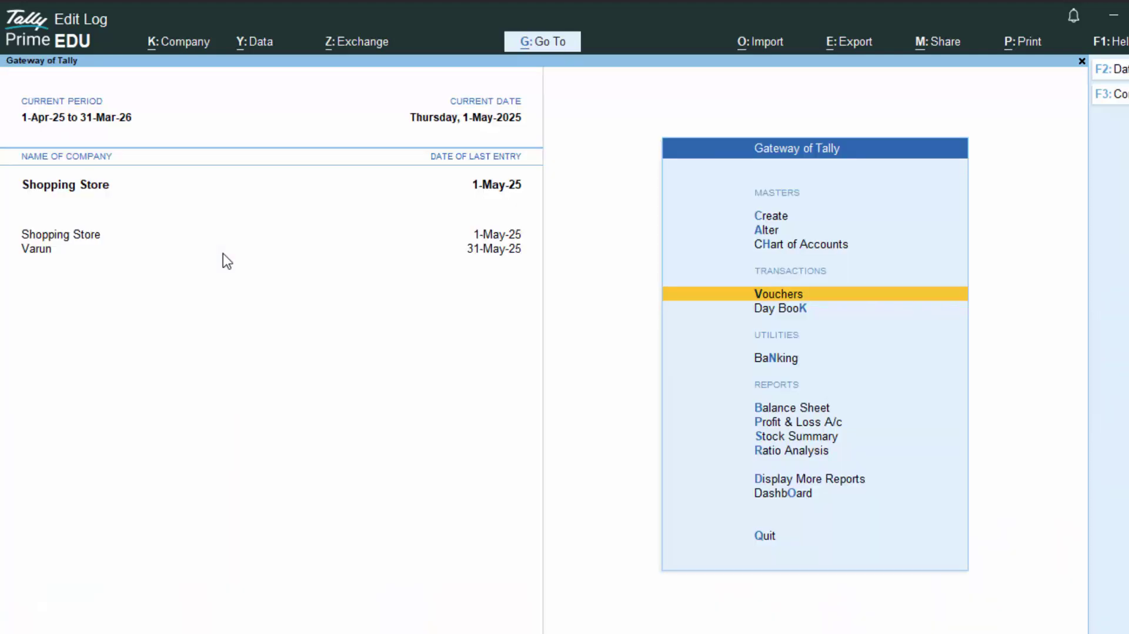
{"action": "key", "text": "k"}
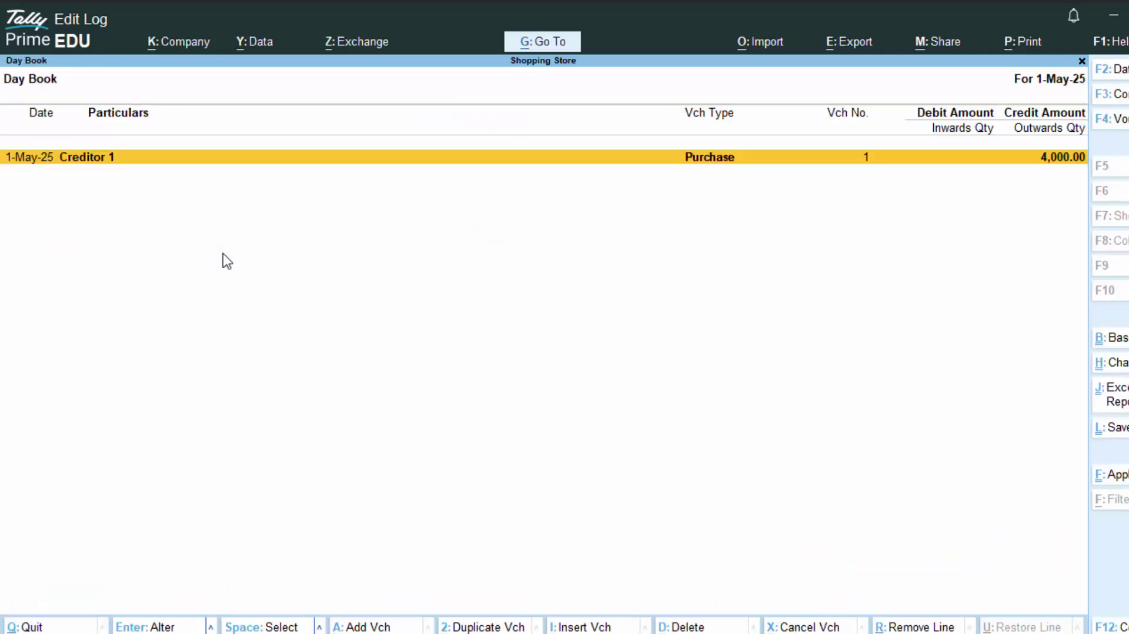
{"action": "key", "text": "Return"}
- Preview the current purchase voucher's printed invoice and zoom in to examine it
{"action": "key", "text": "alt+p"}
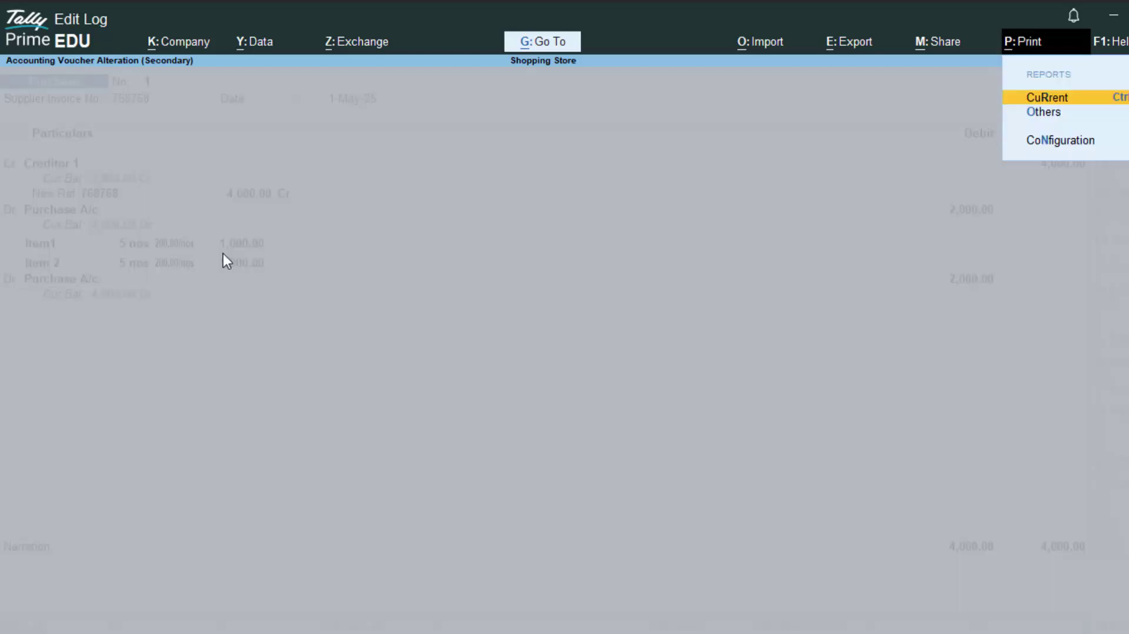
{"action": "key", "text": "Return"}
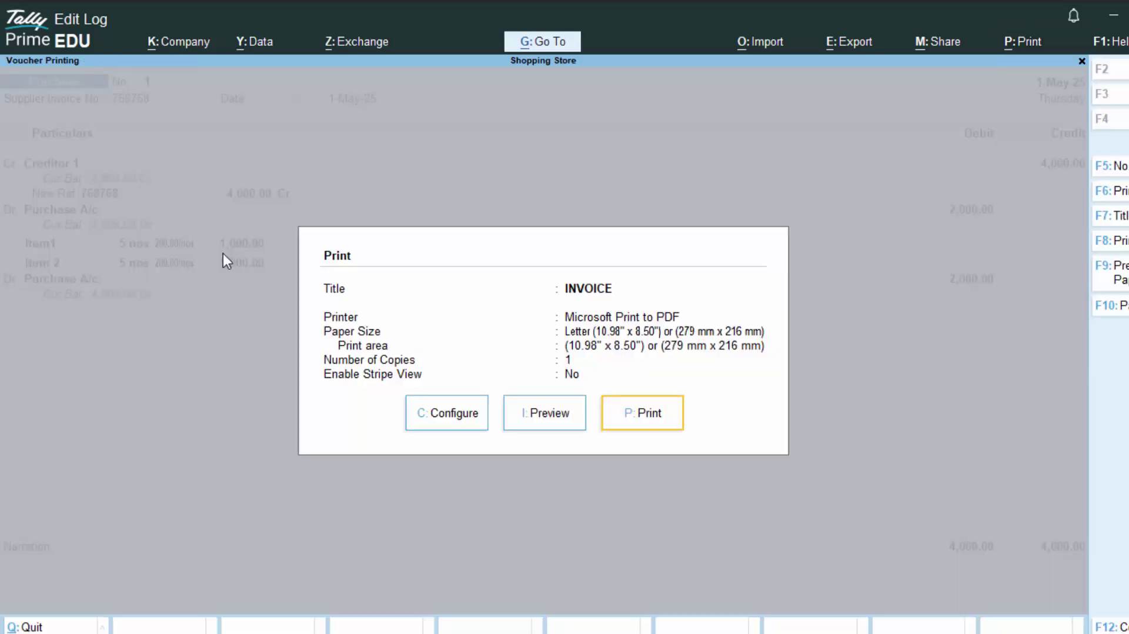
{"action": "key", "text": "i"}
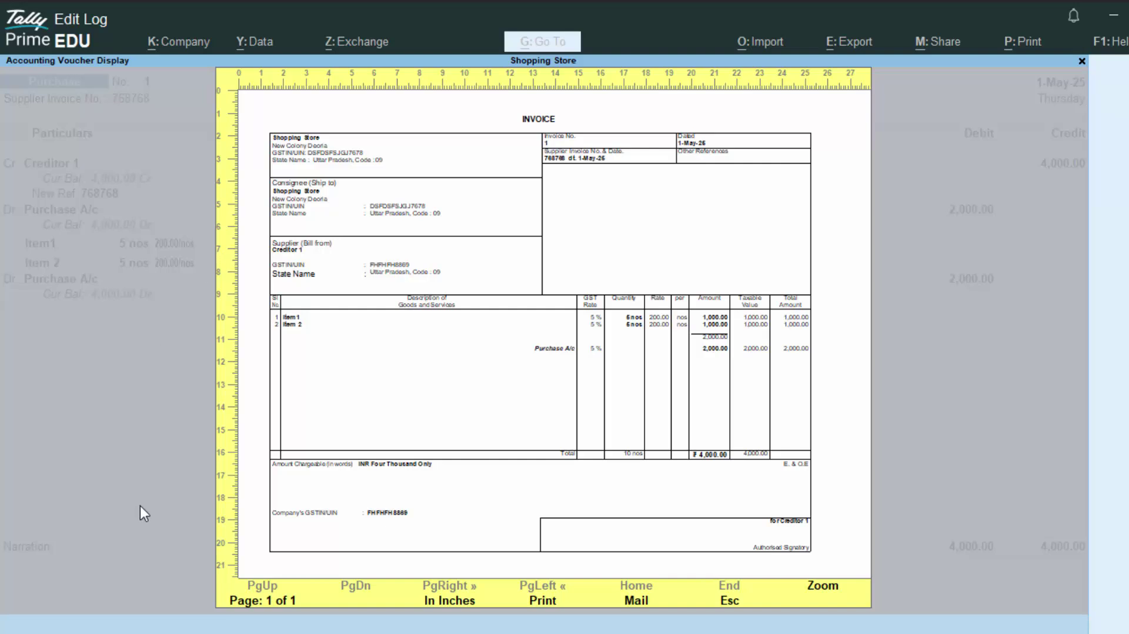
{"action": "left_click", "coordinate": [807, 591]}
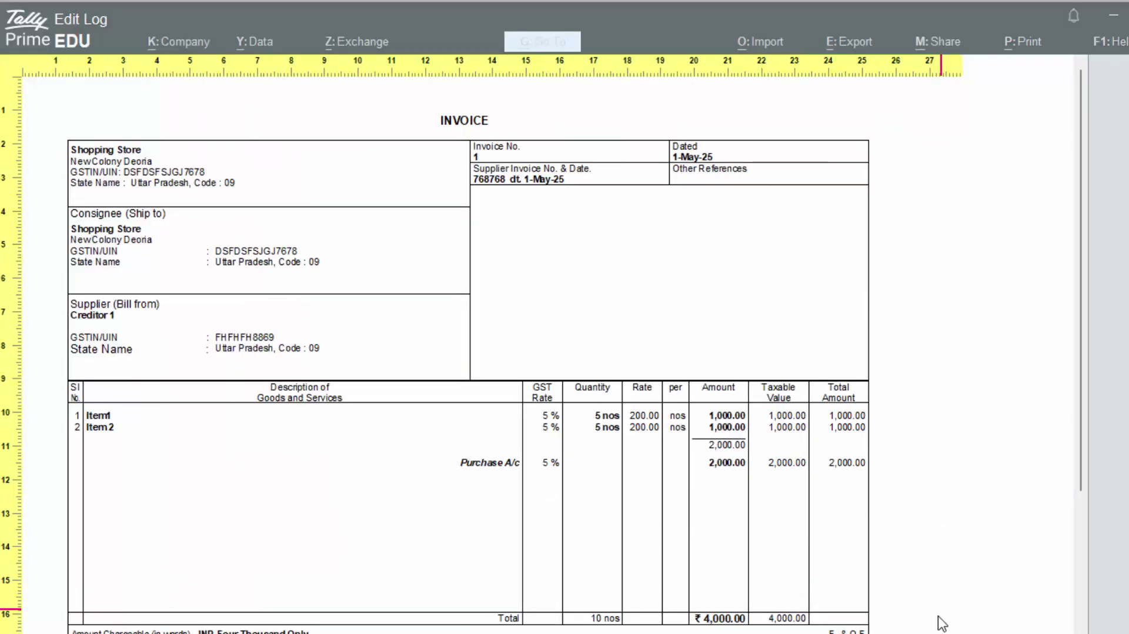